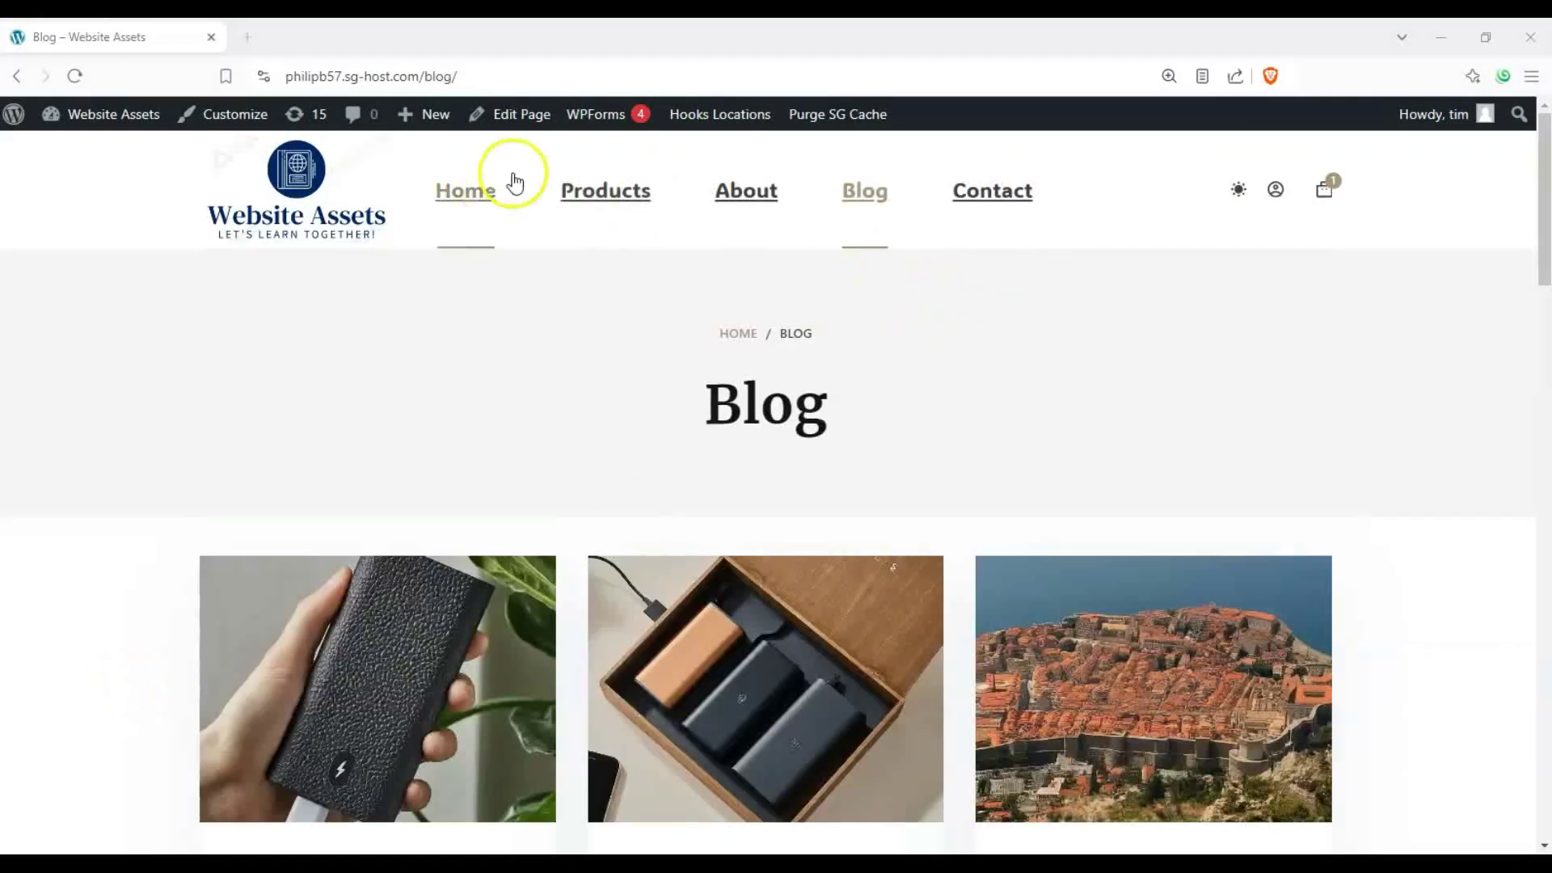
# - Look over the post listing and header menu on the website's Blog page
pyautogui.scroll(-3, 339, 335)
pyautogui.scroll(3, 318, 347)
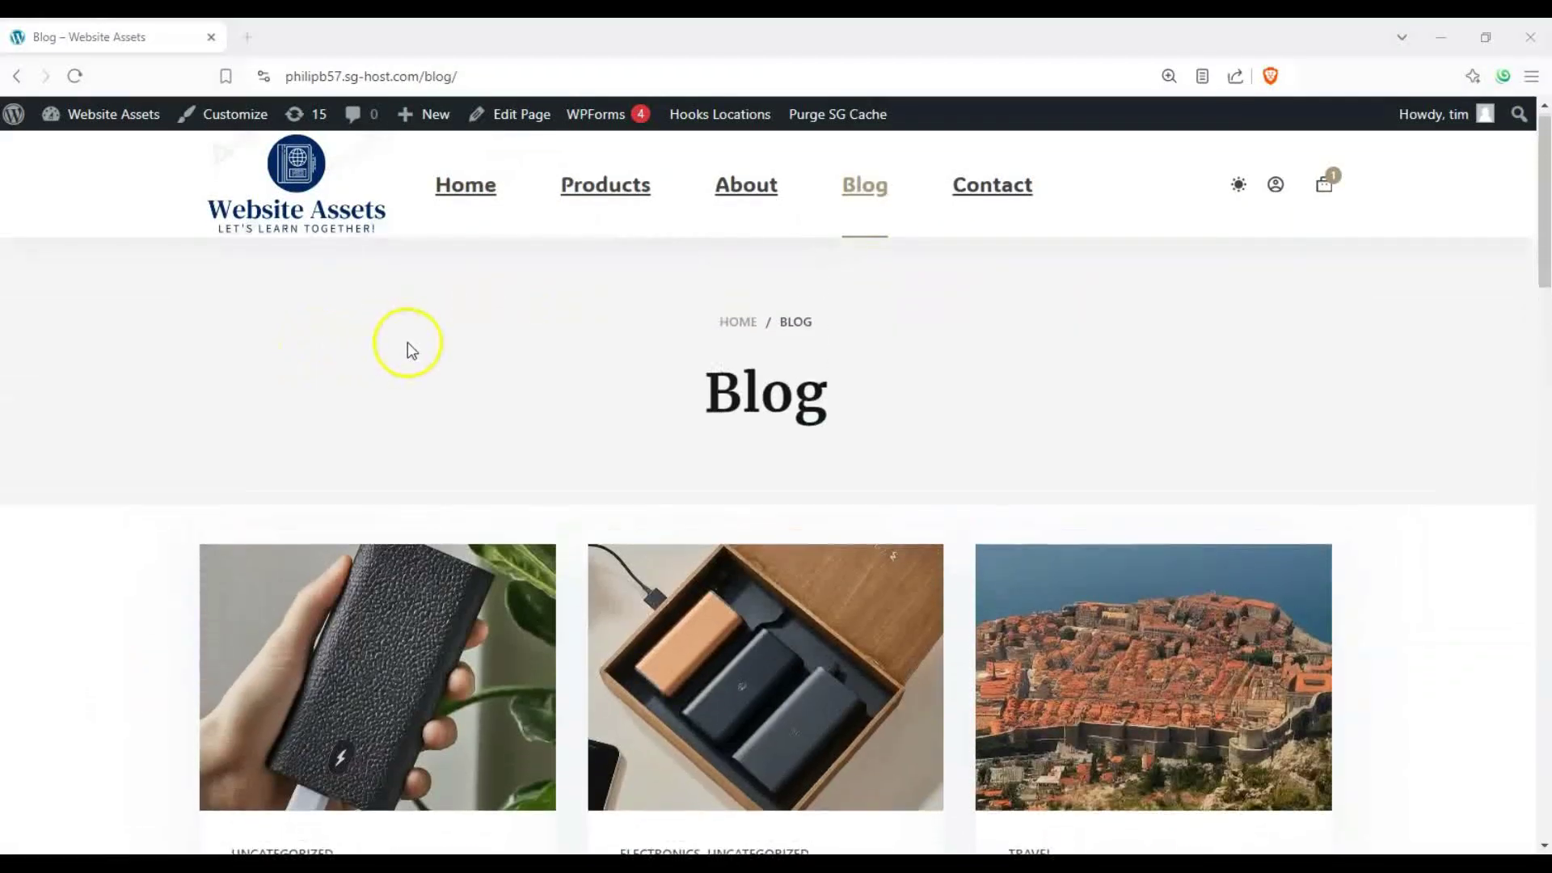
pyautogui.scroll(-1, 409, 346)
pyautogui.scroll(-2, 414, 359)
pyautogui.scroll(3, 408, 364)
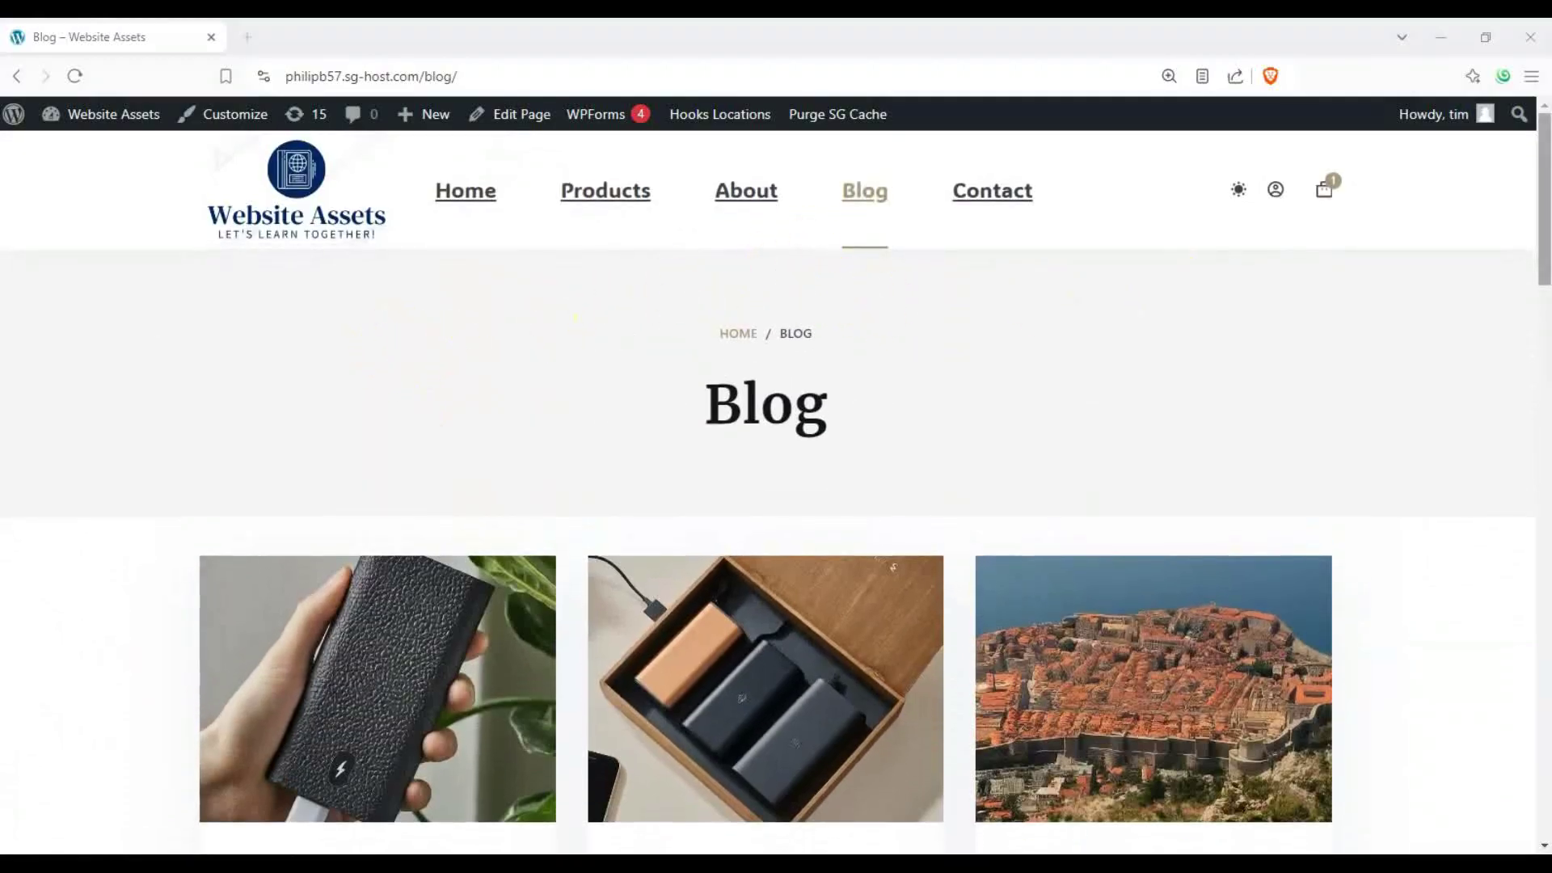
pyautogui.scroll(-2, 1543, 242)
pyautogui.scroll(-15, 1544, 404)
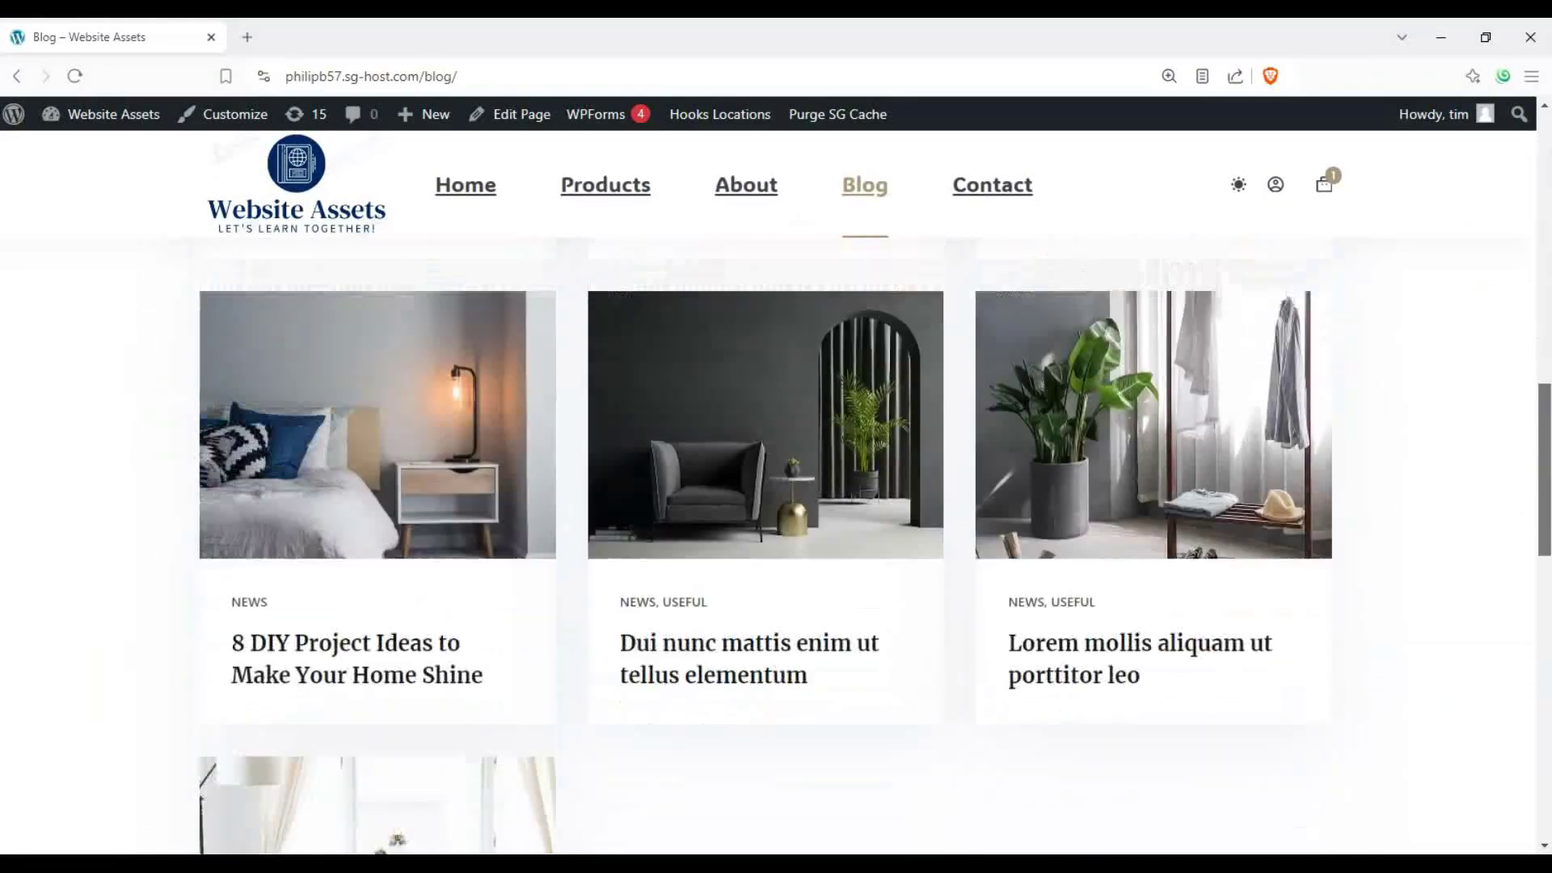
pyautogui.scroll(-2, 1544, 404)
pyautogui.scroll(12, 1496, 439)
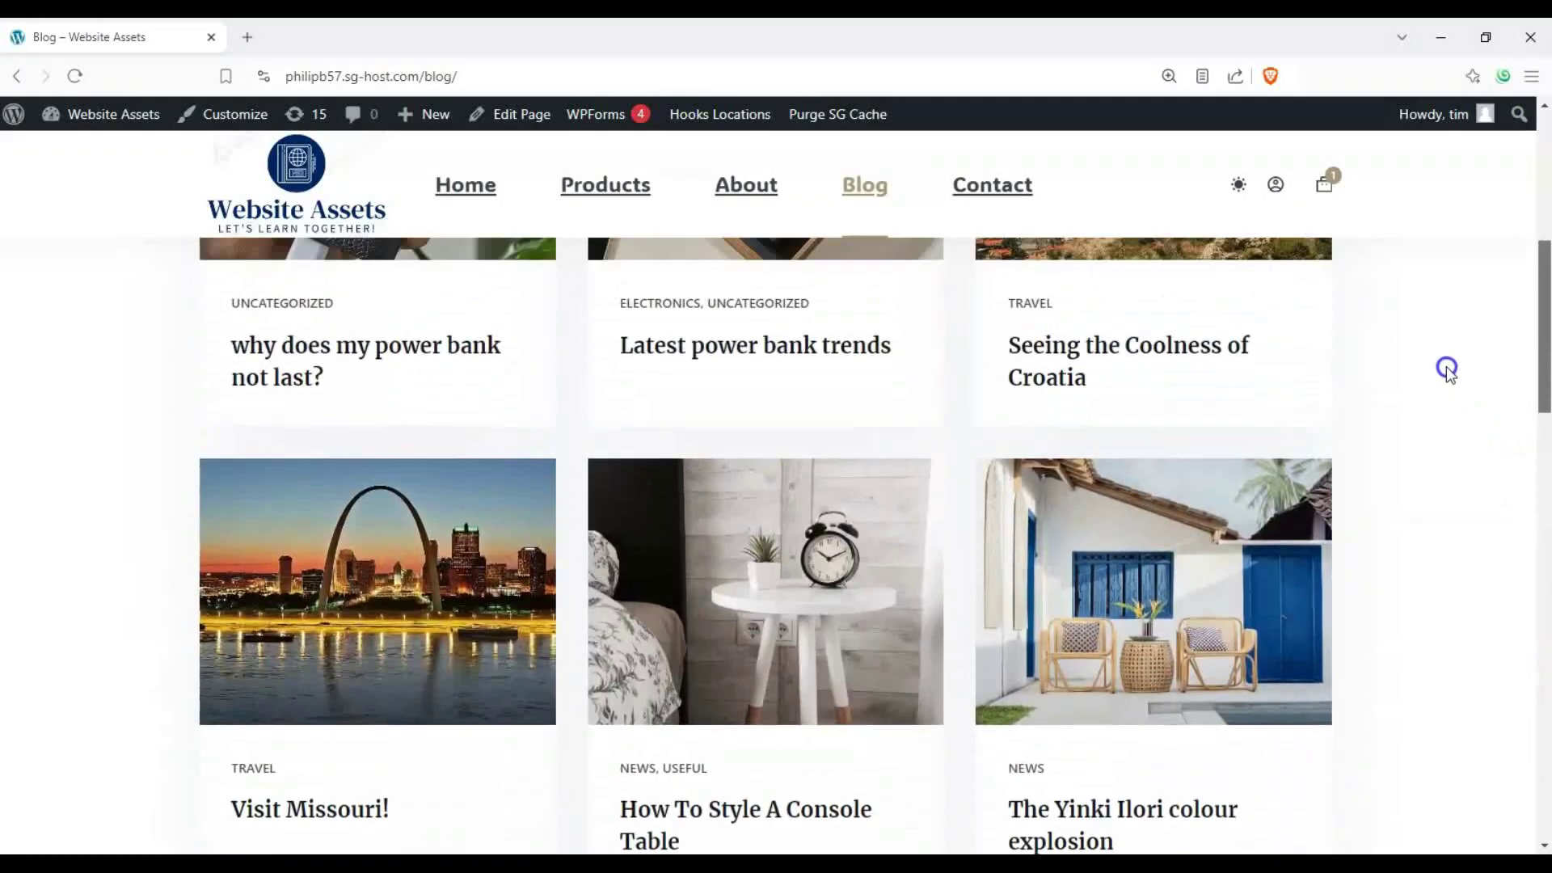
pyautogui.scroll(3, 1490, 180)
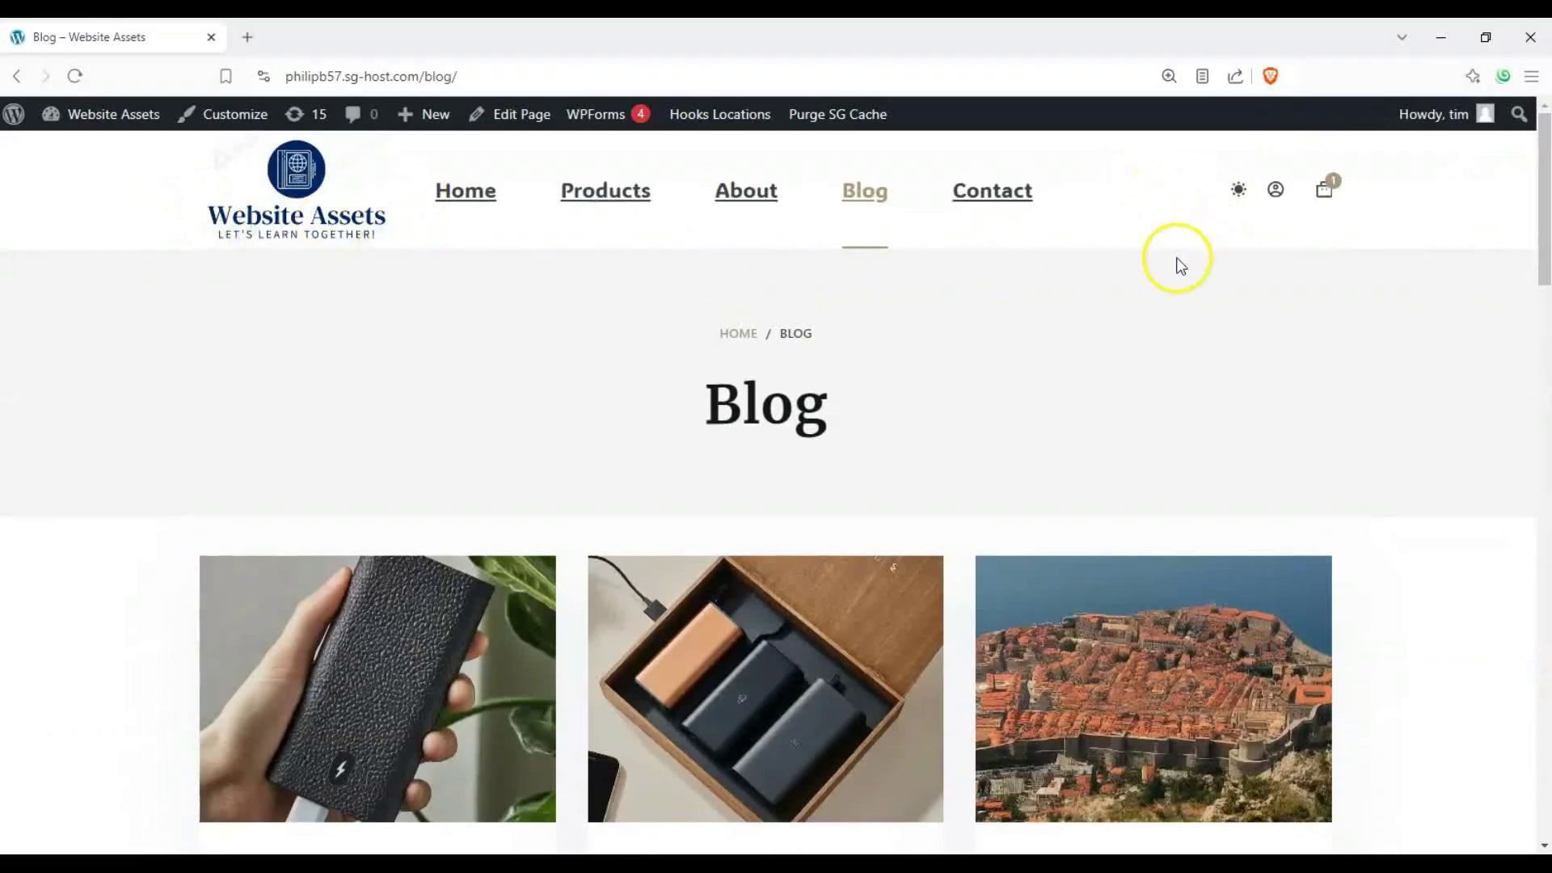
pyautogui.scroll(-5, 901, 345)
pyautogui.scroll(1, 565, 405)
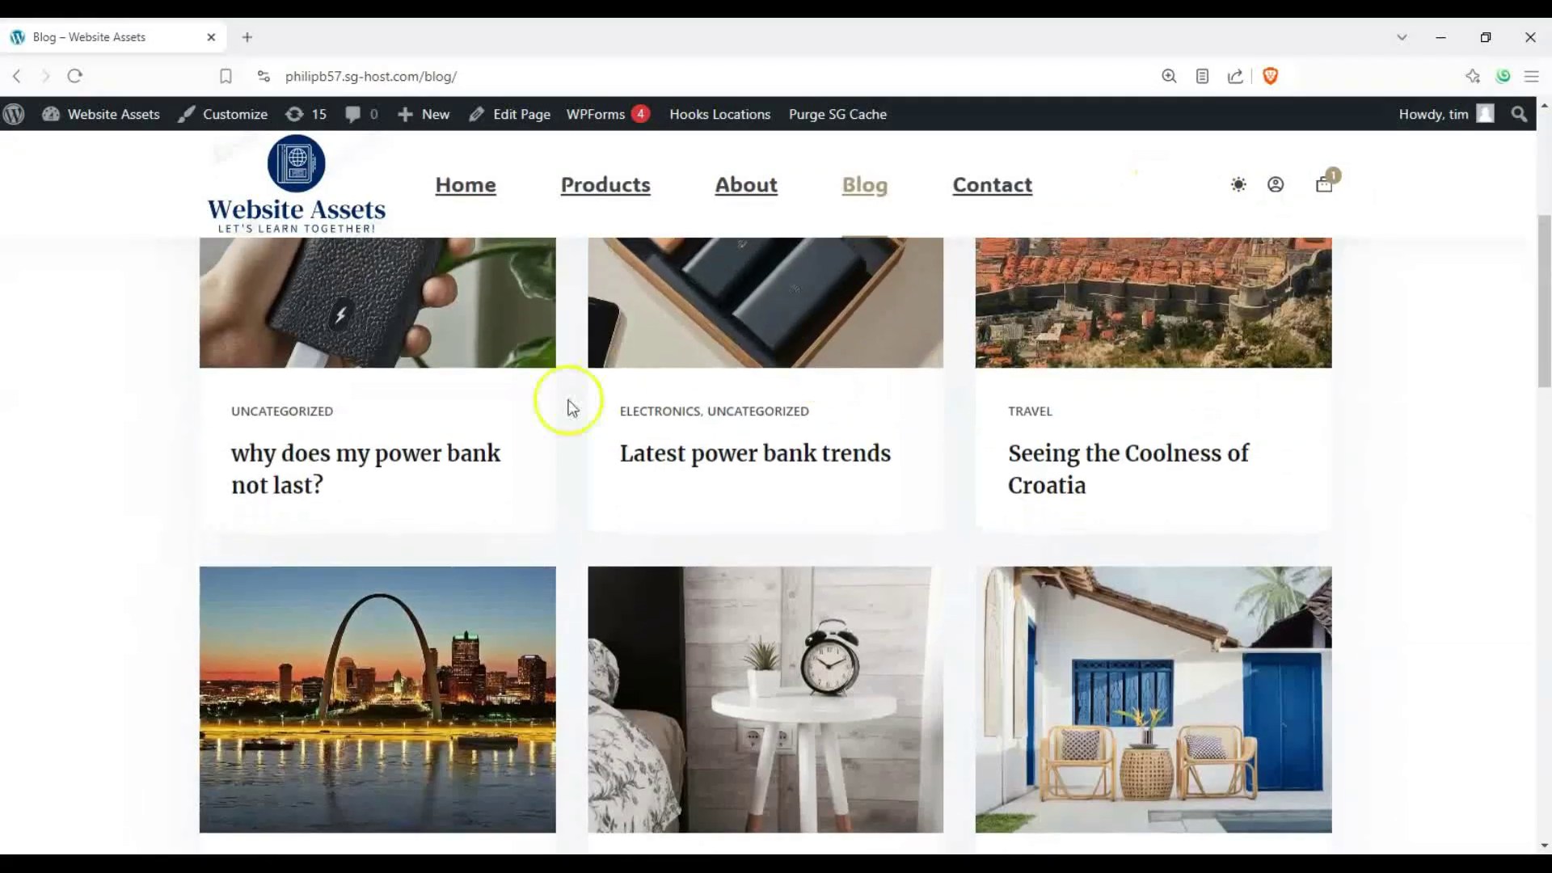
pyautogui.scroll(-2, 776, 396)
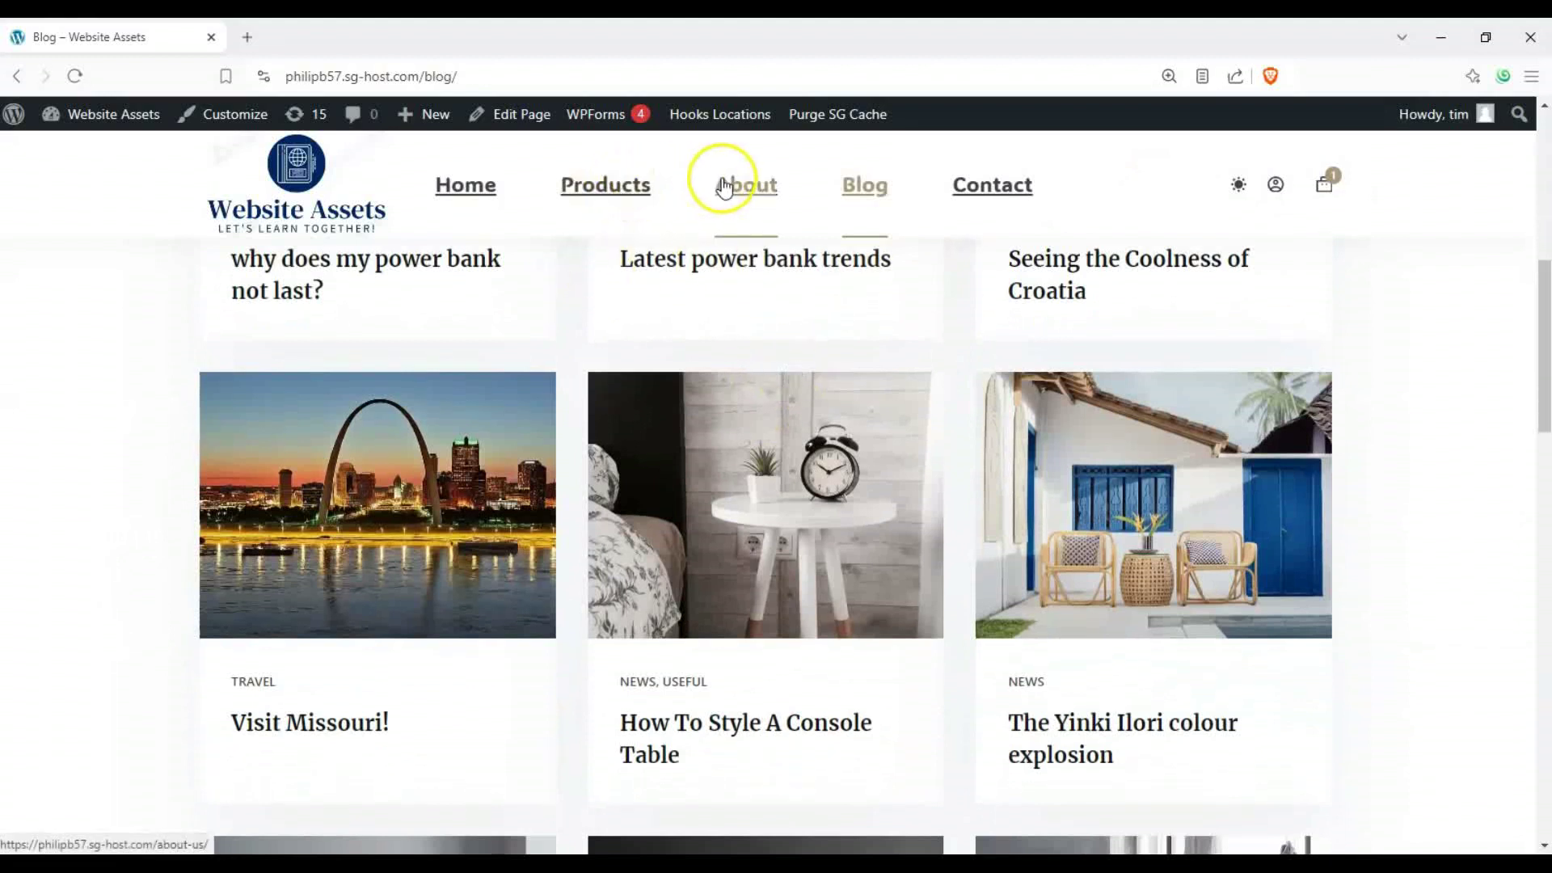
pyautogui.scroll(1, 794, 343)
pyautogui.scroll(5, 788, 345)
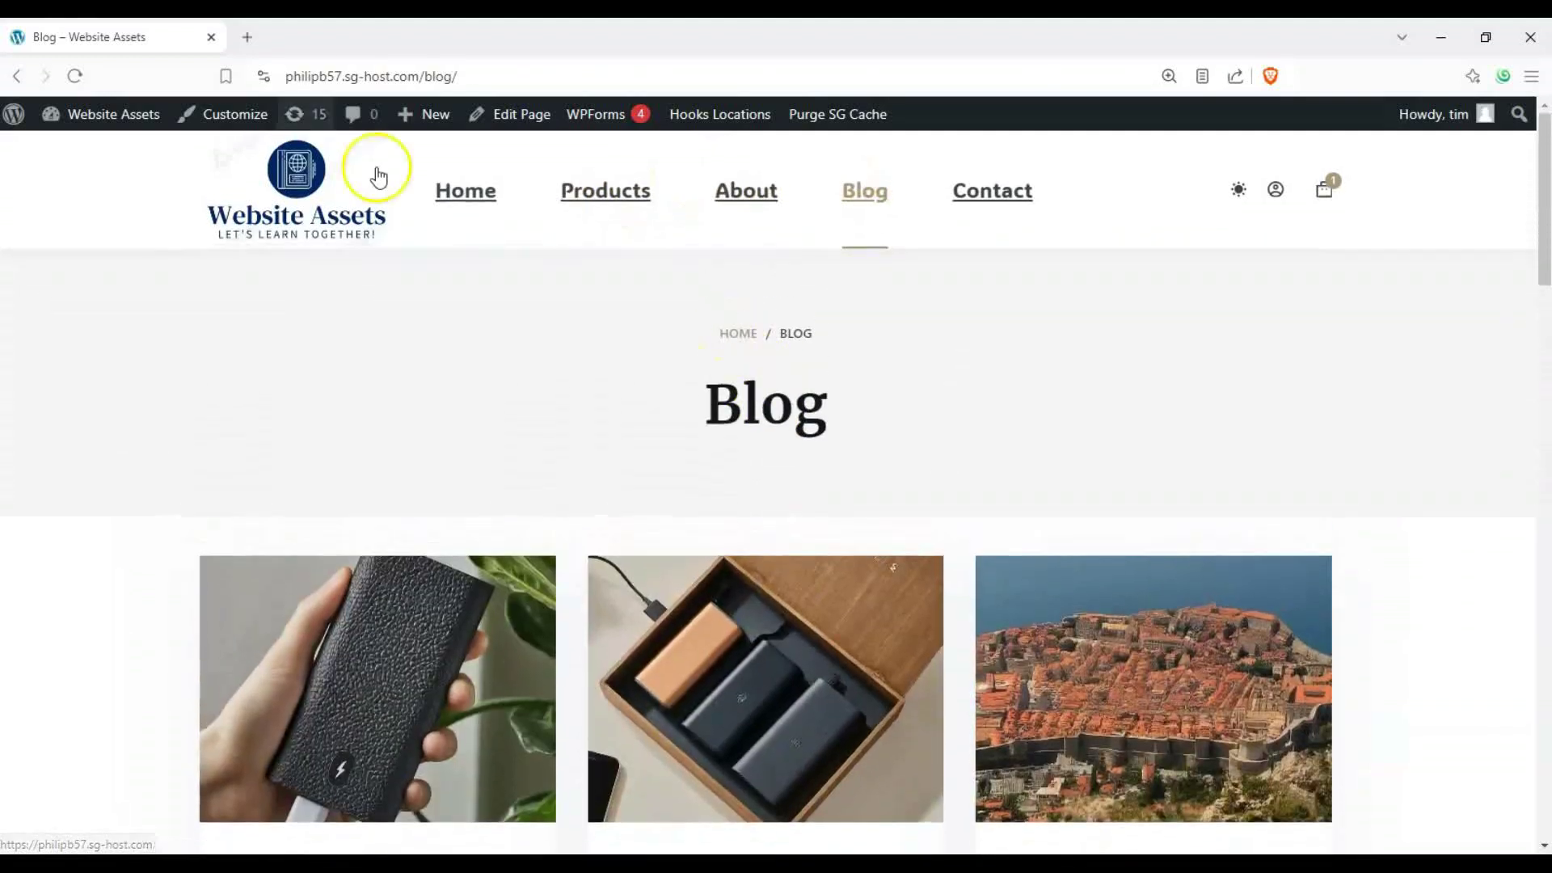
# - Open the Customizer for the Blog page in a new tab and place that tab ahead of the Blog tab
pyautogui.middleClick(263, 123)
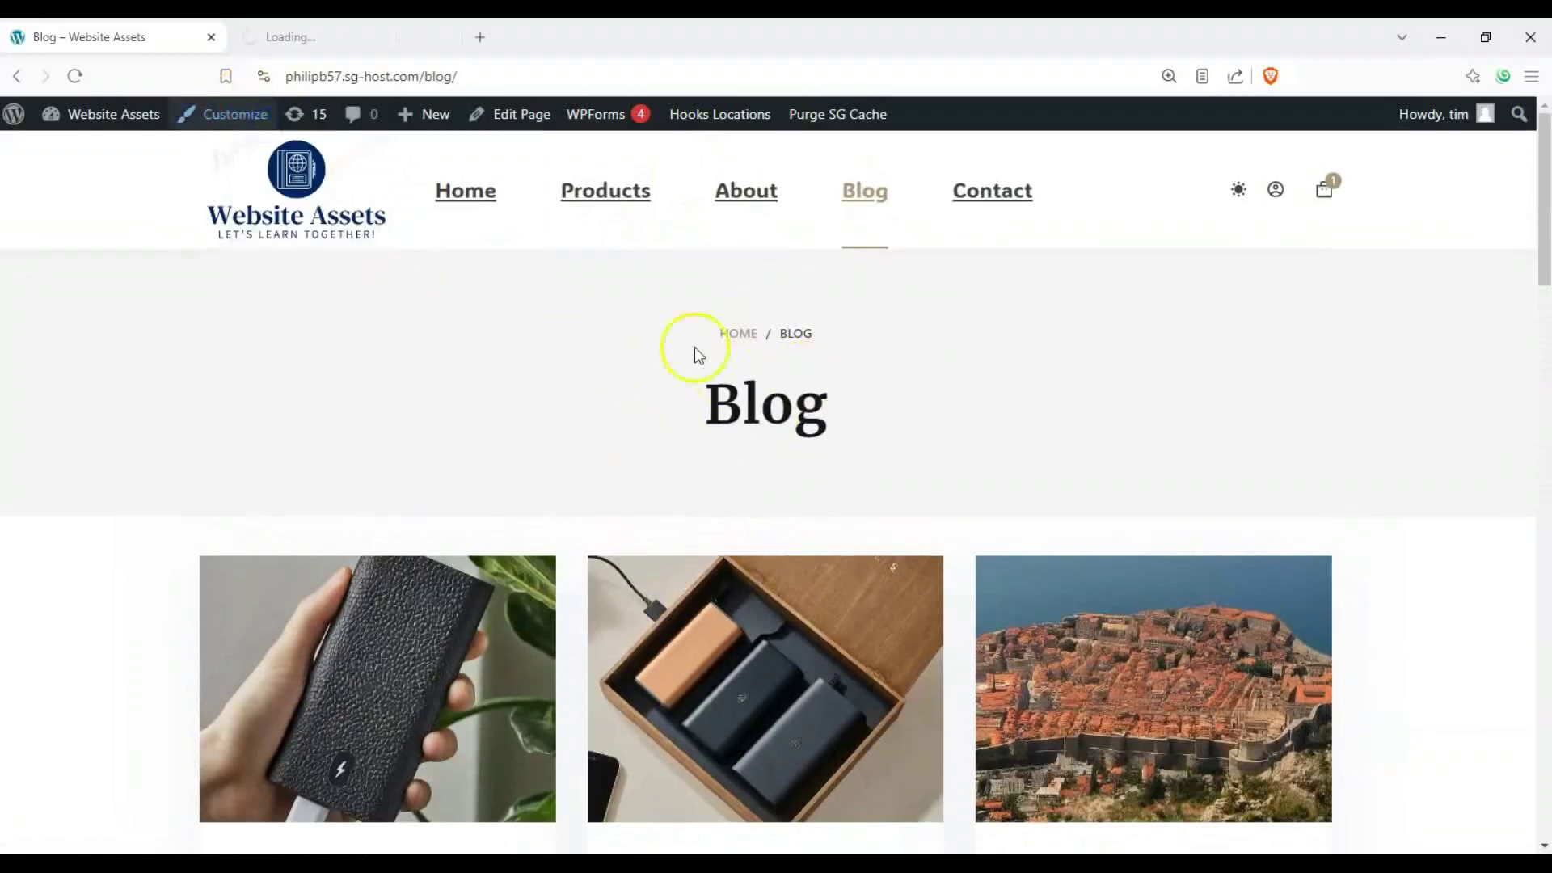
pyautogui.scroll(-3, 1115, 318)
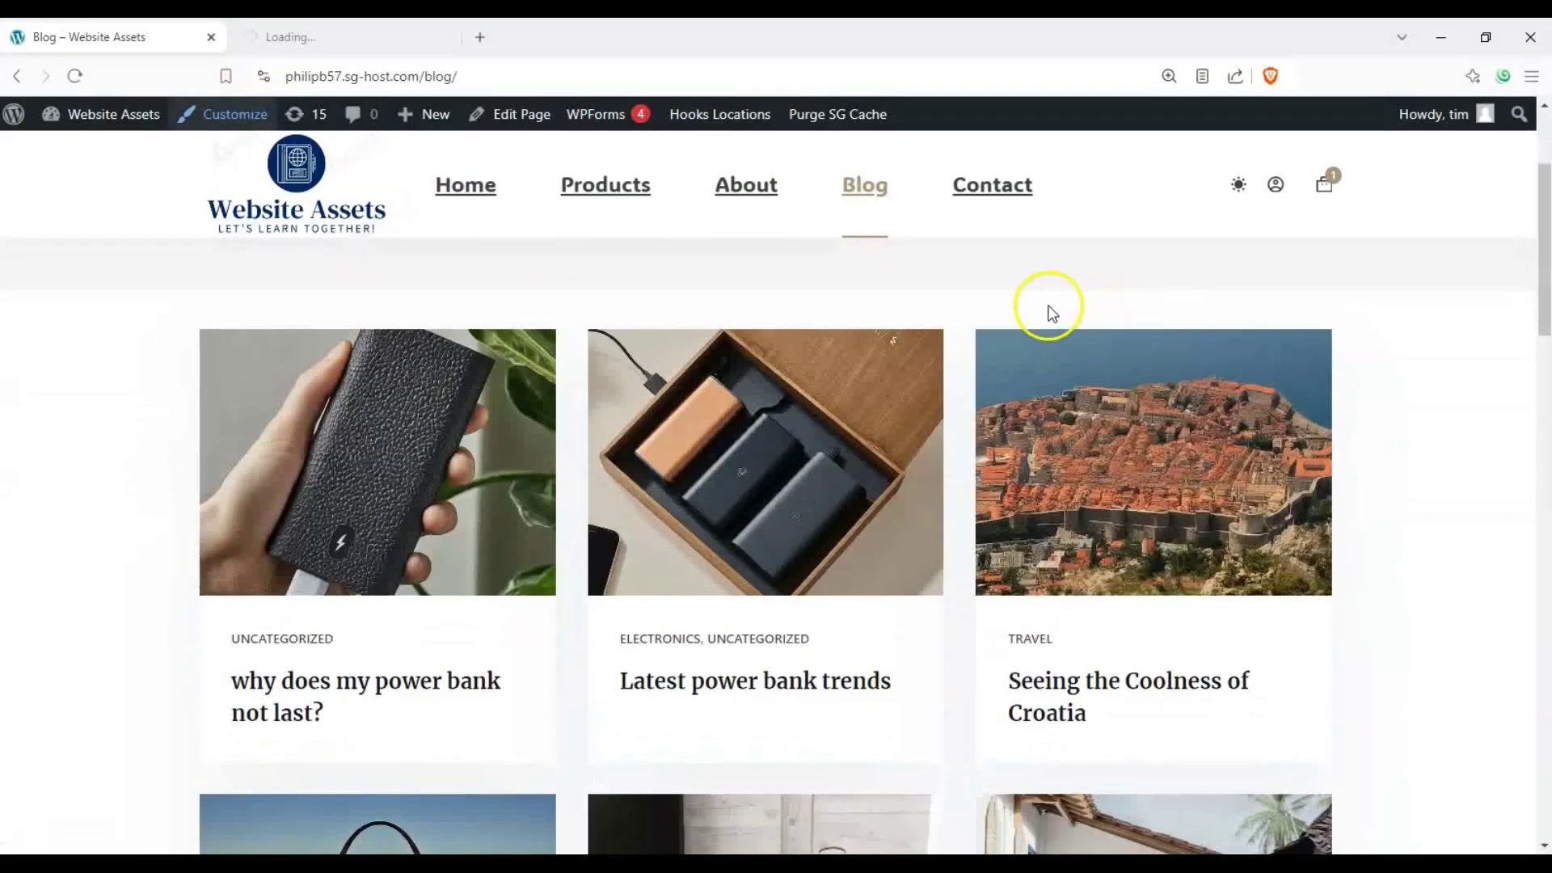
pyautogui.scroll(3, 1026, 321)
pyautogui.click(364, 38)
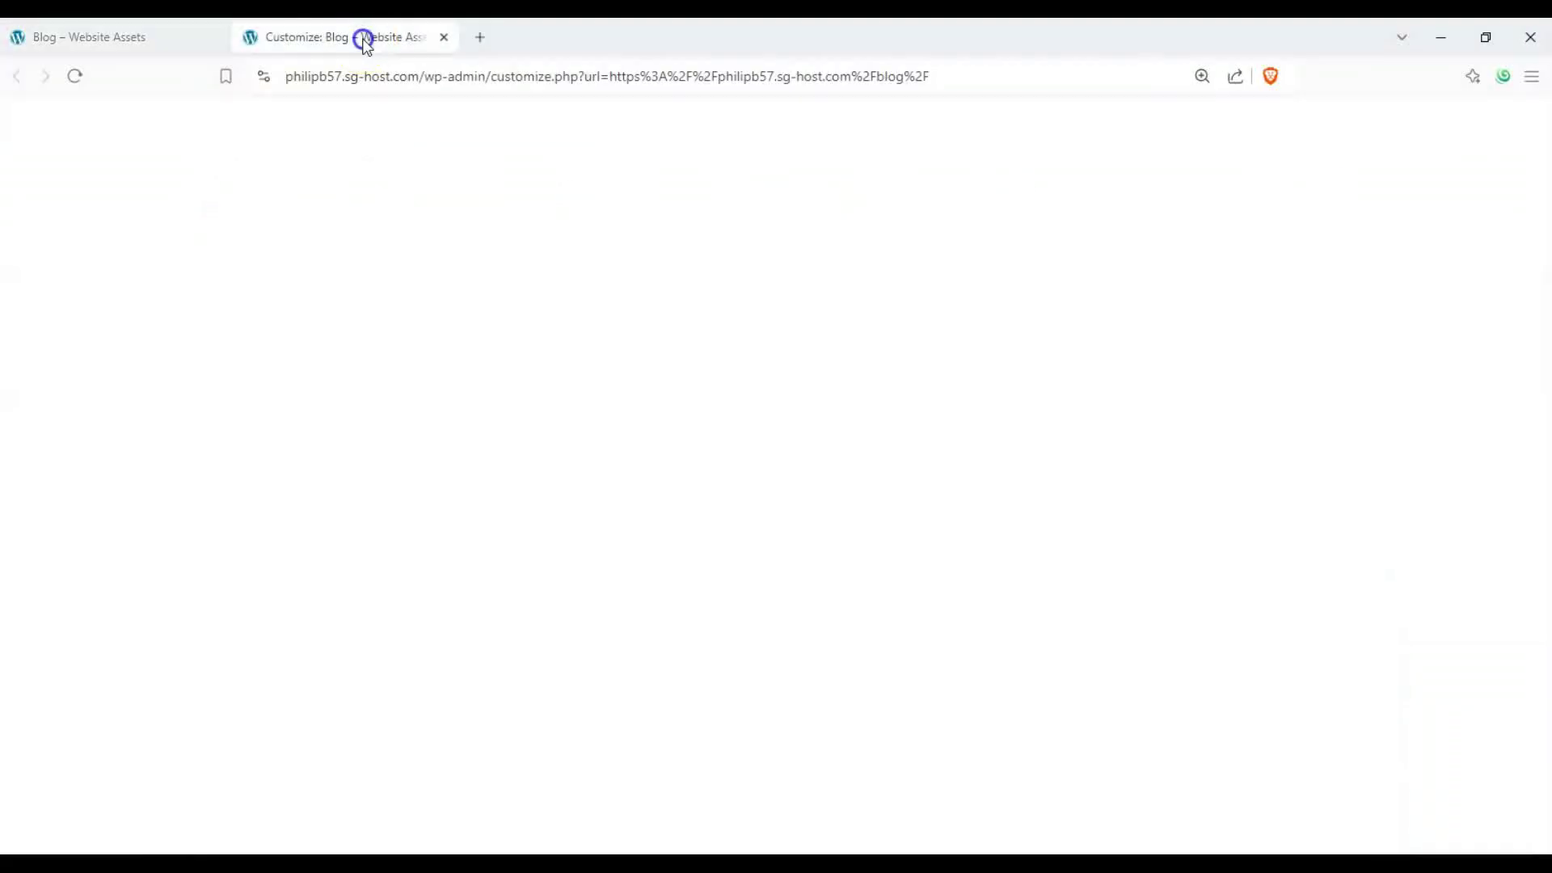
pyautogui.moveTo(363, 38); pyautogui.dragTo(159, 36)
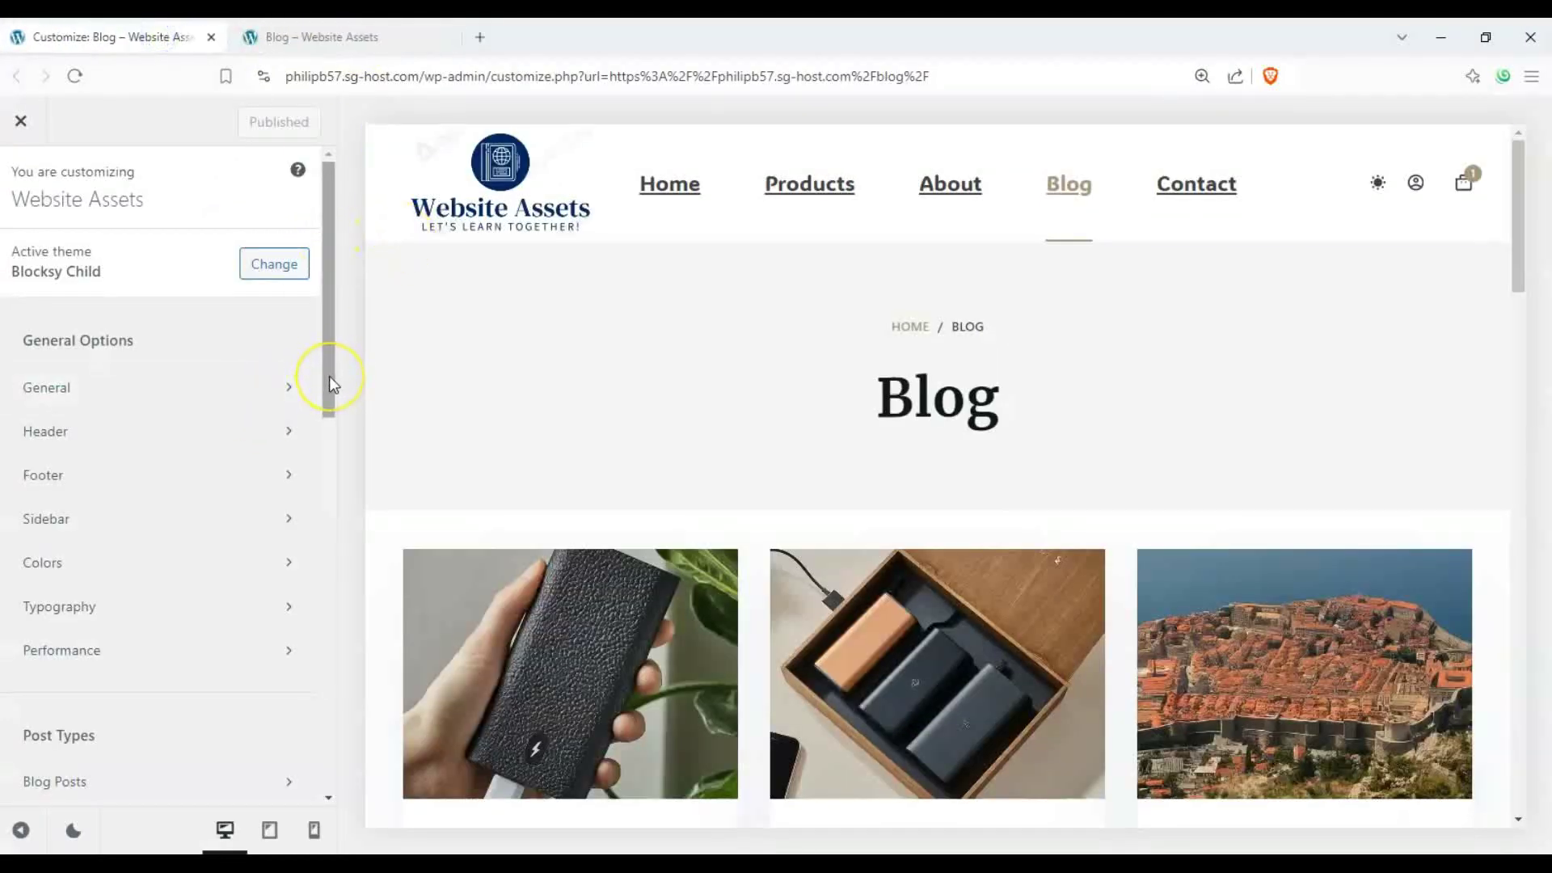
# - In the desktop header's main row, add the Search Box before the Color Switch, and remove the Color Switch and Account elements
pyautogui.click(229, 437)
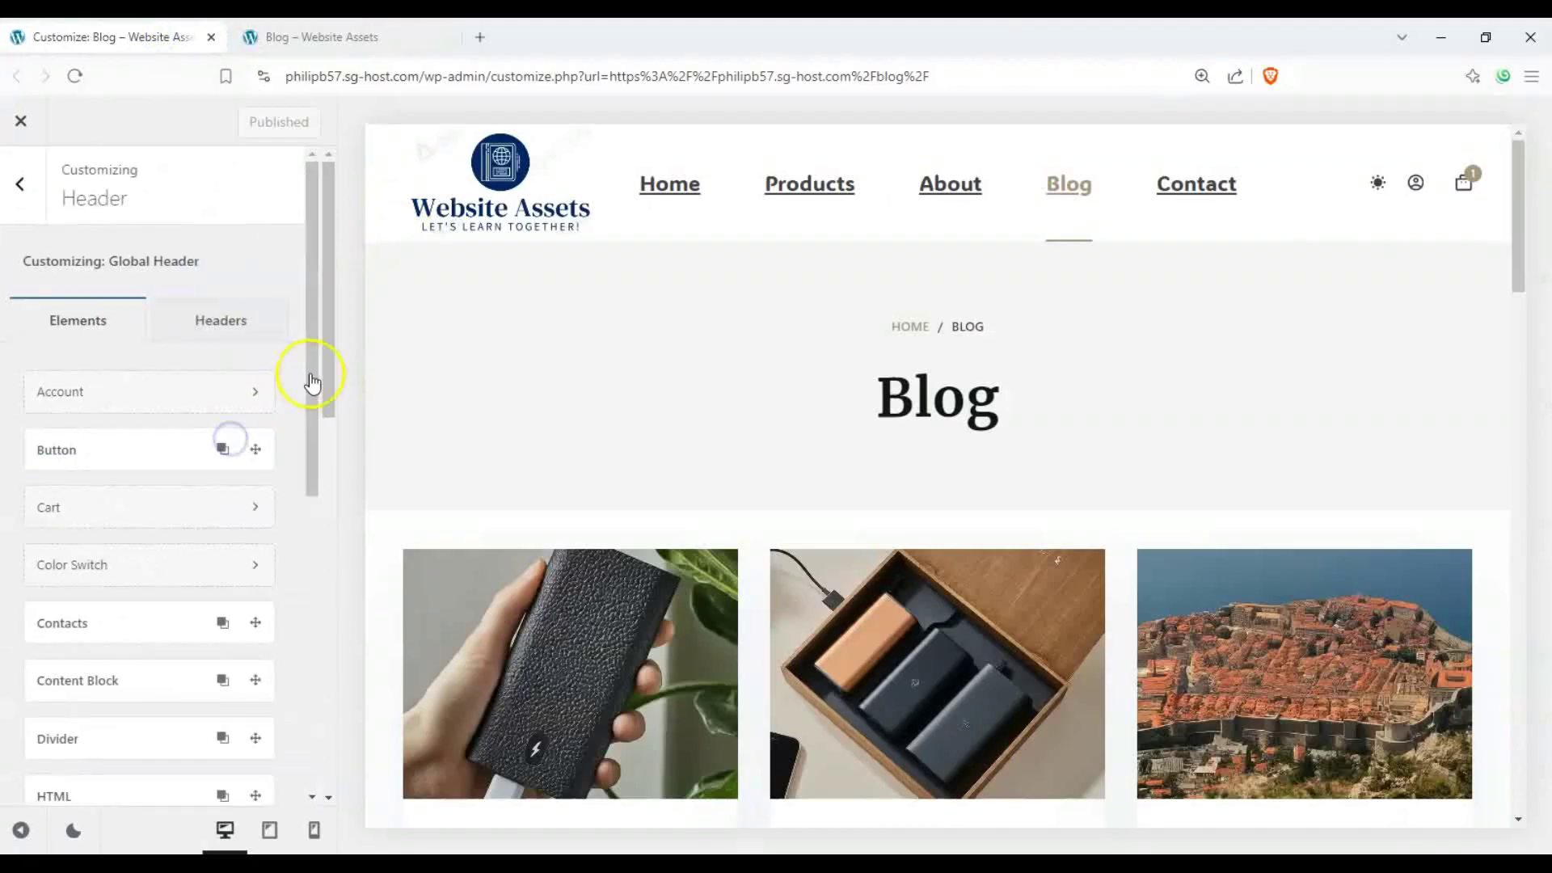
pyautogui.scroll(-5, 169, 655)
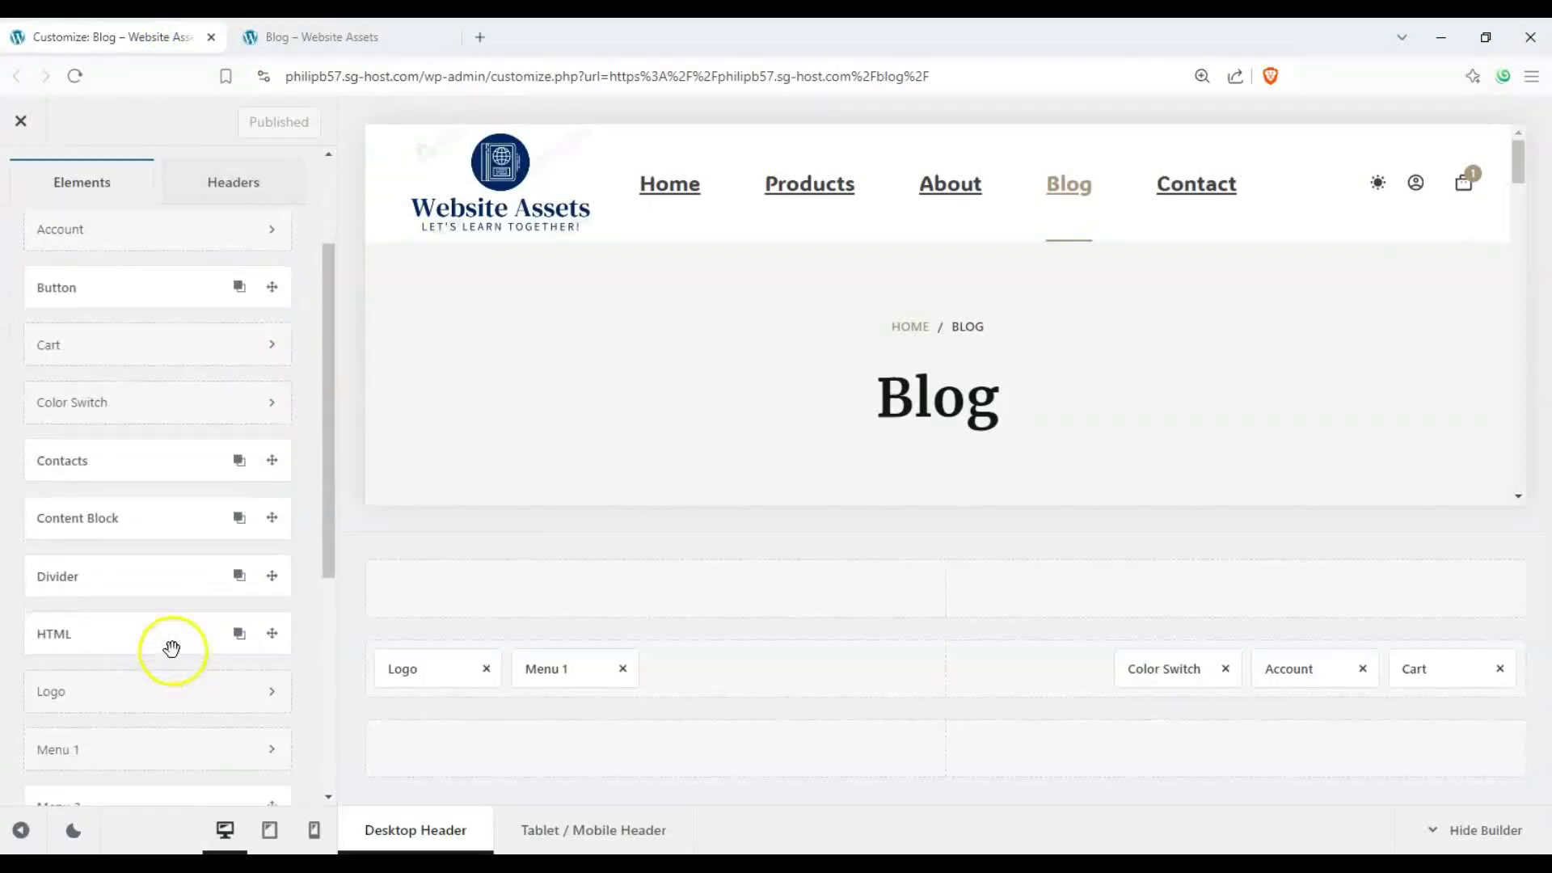
pyautogui.scroll(5, 170, 641)
pyautogui.scroll(-7, 64, 323)
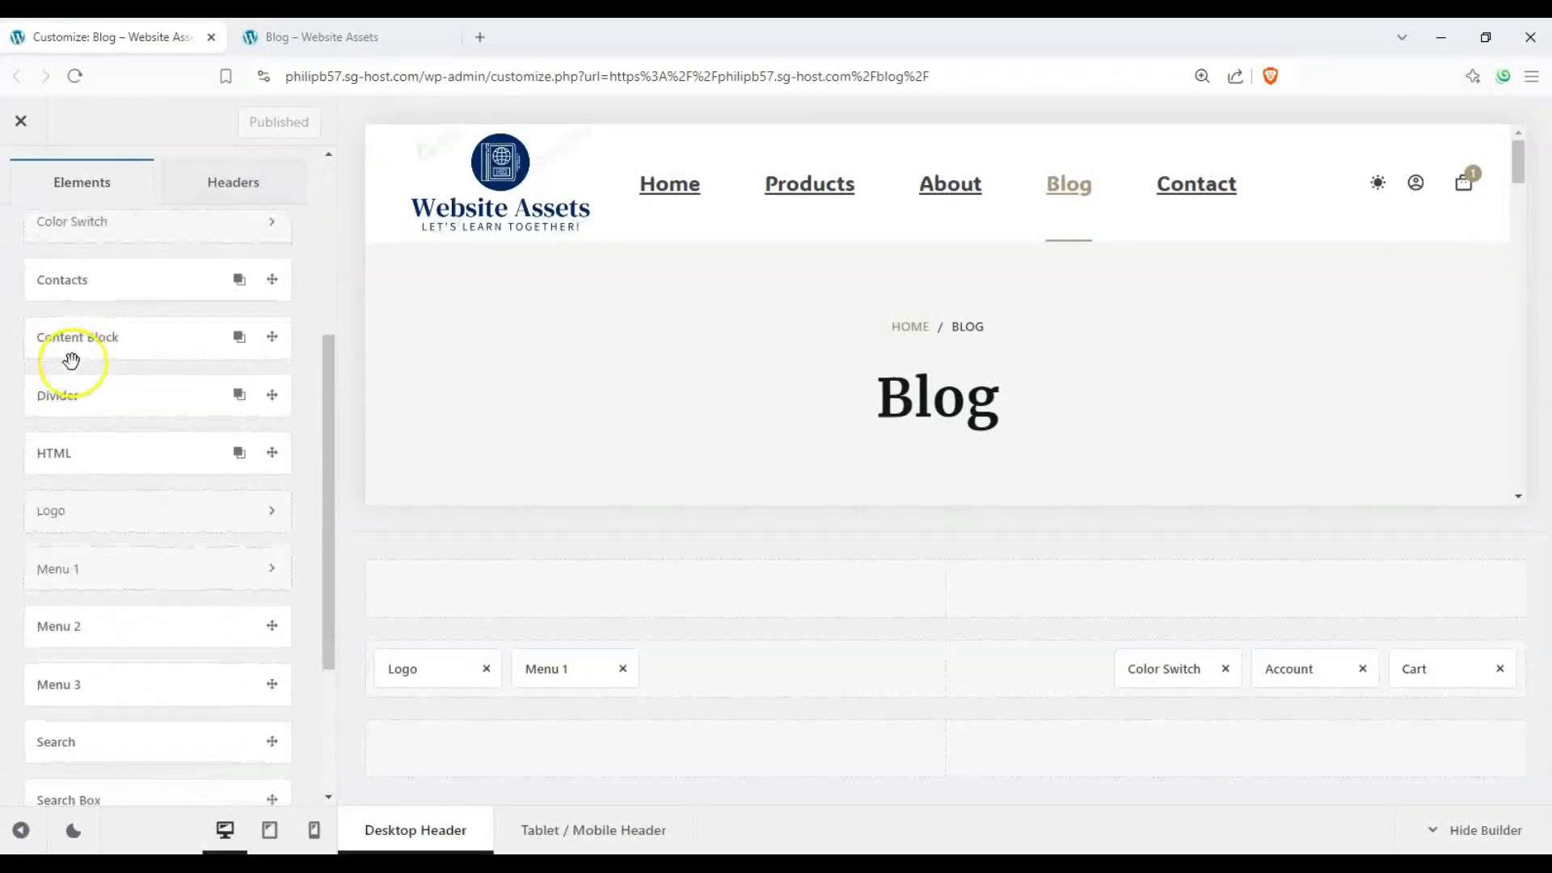
pyautogui.moveTo(80, 584); pyautogui.dragTo(1050, 687)
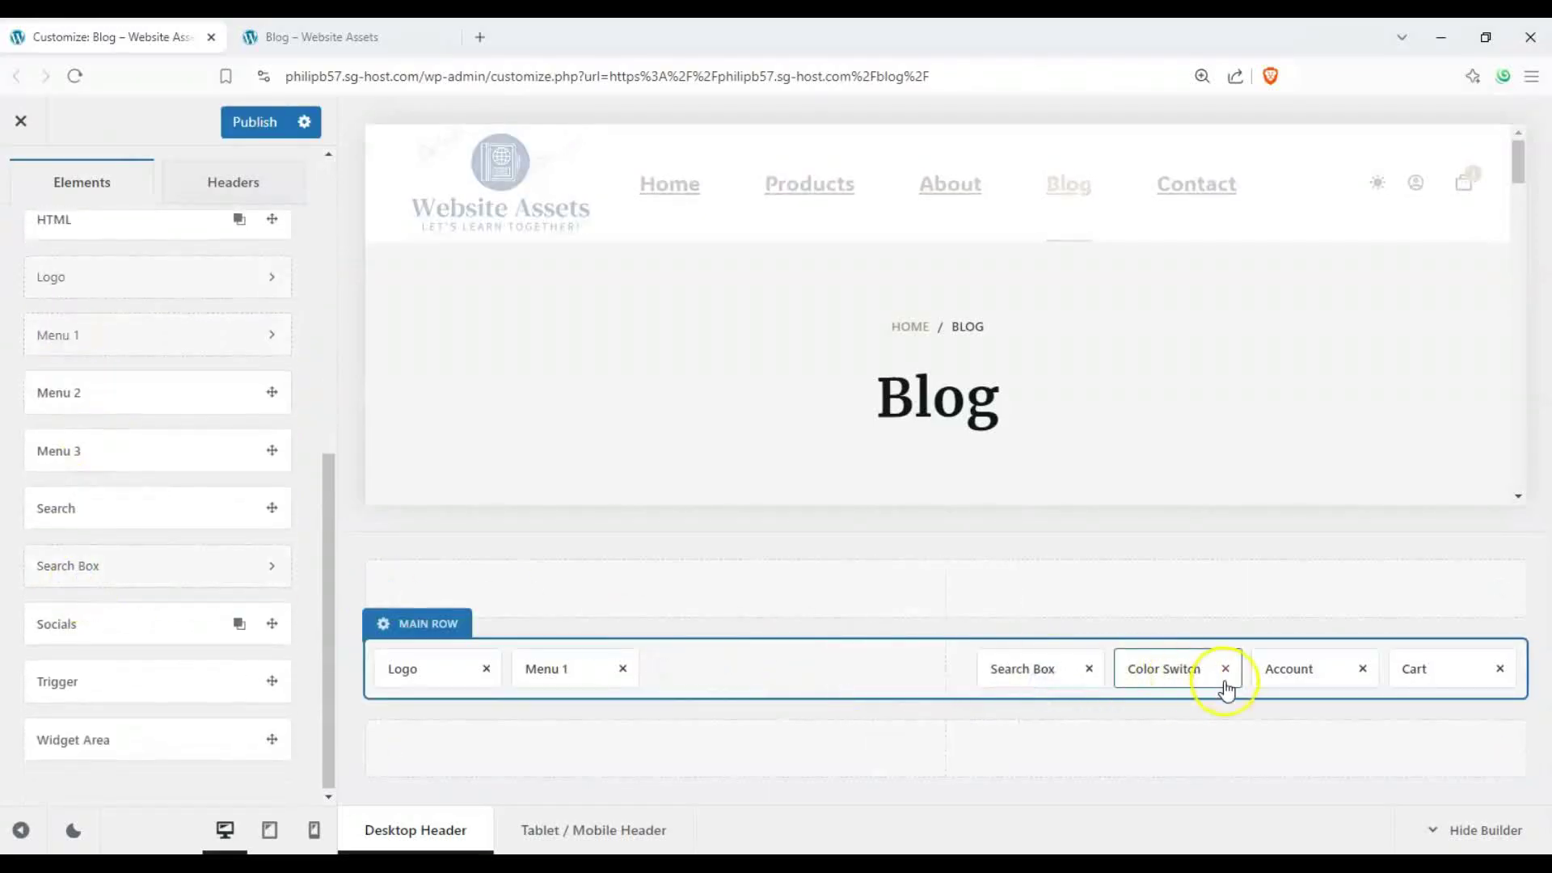
pyautogui.click(1227, 669)
pyautogui.click(1362, 669)
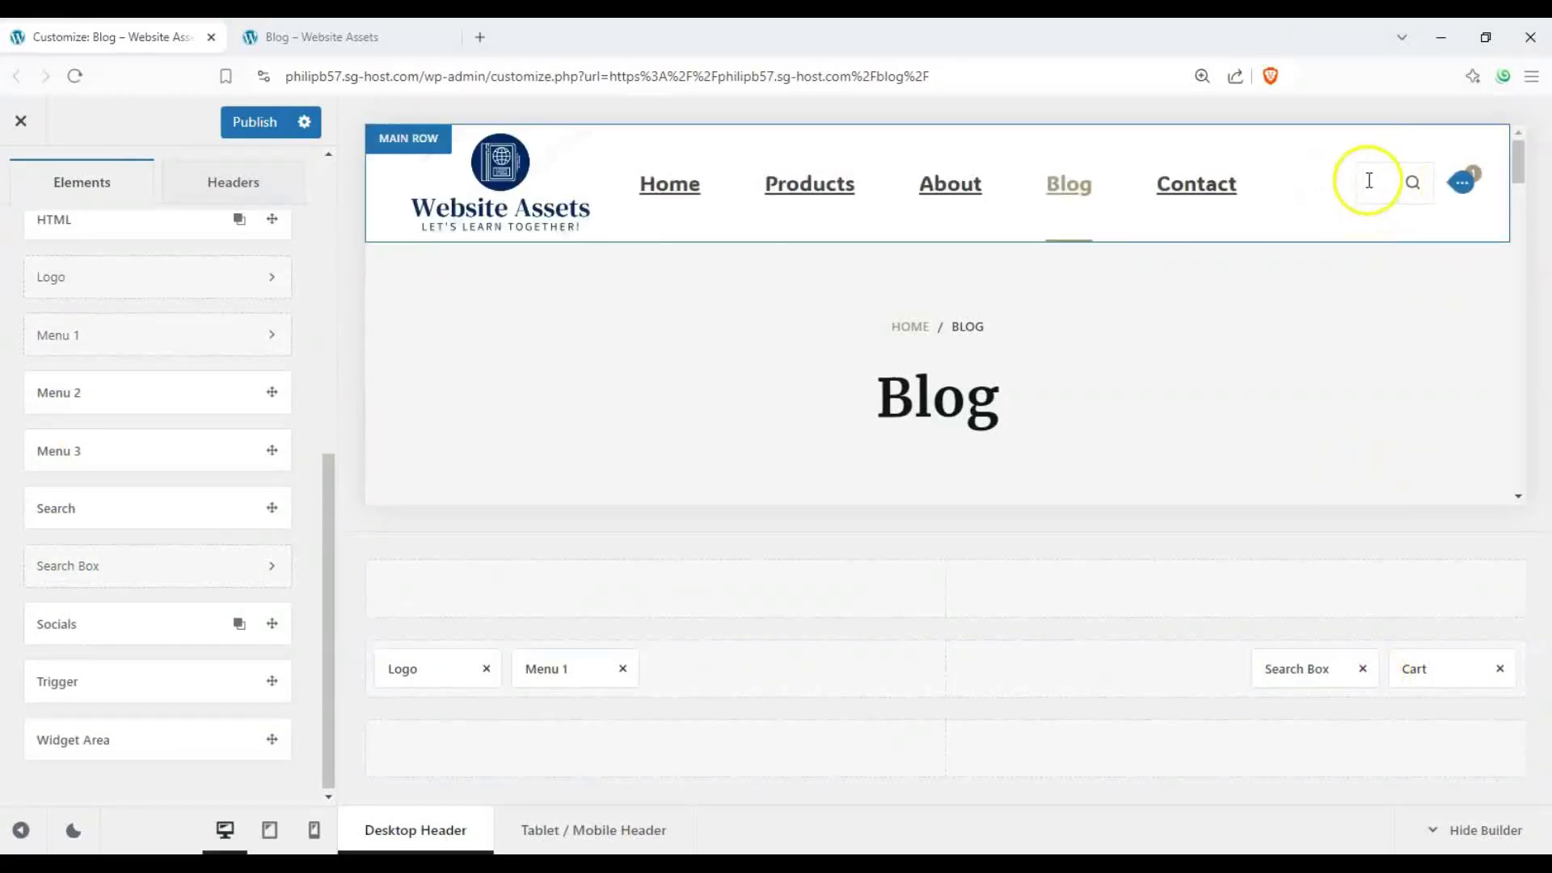
# - Reset the font, indicator color and margin of the header's Menu 1 design to their defaults
pyautogui.click(562, 667)
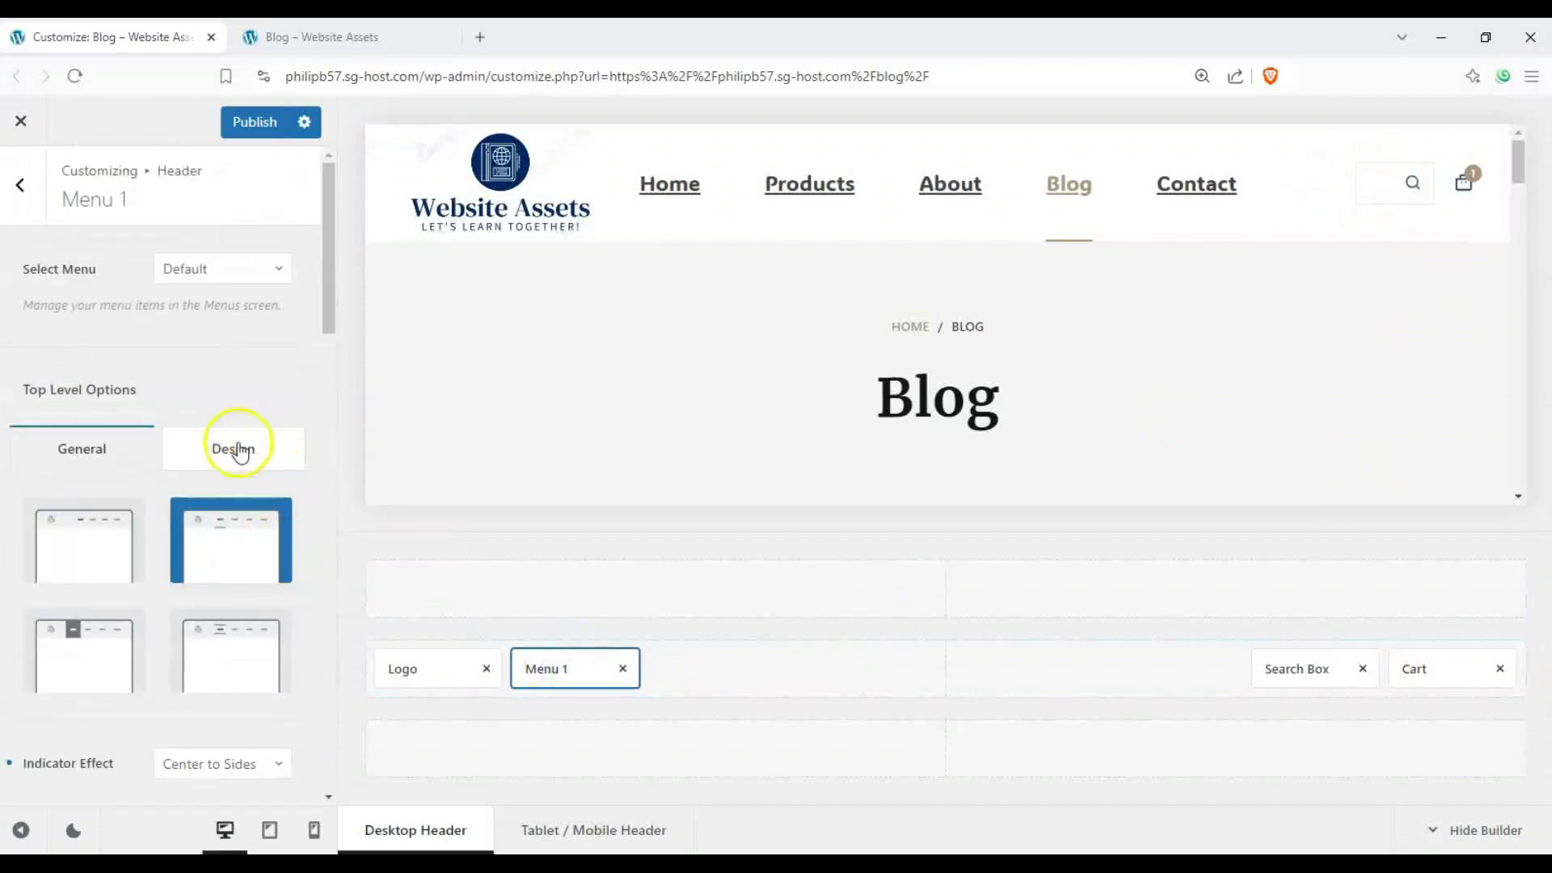
pyautogui.click(228, 464)
pyautogui.click(9, 509)
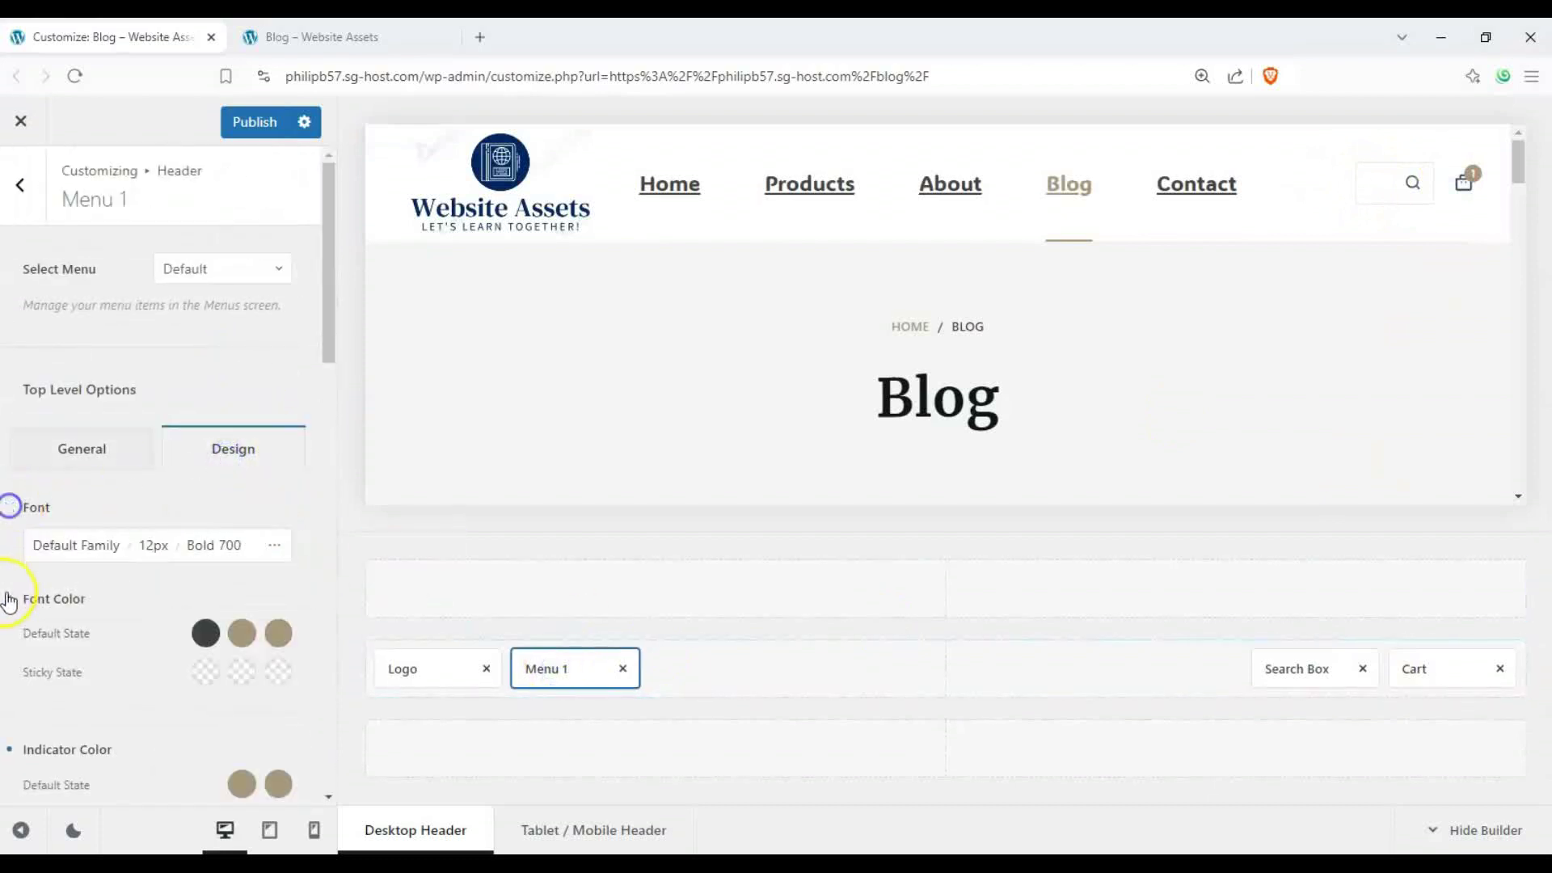
pyautogui.scroll(-3, 87, 584)
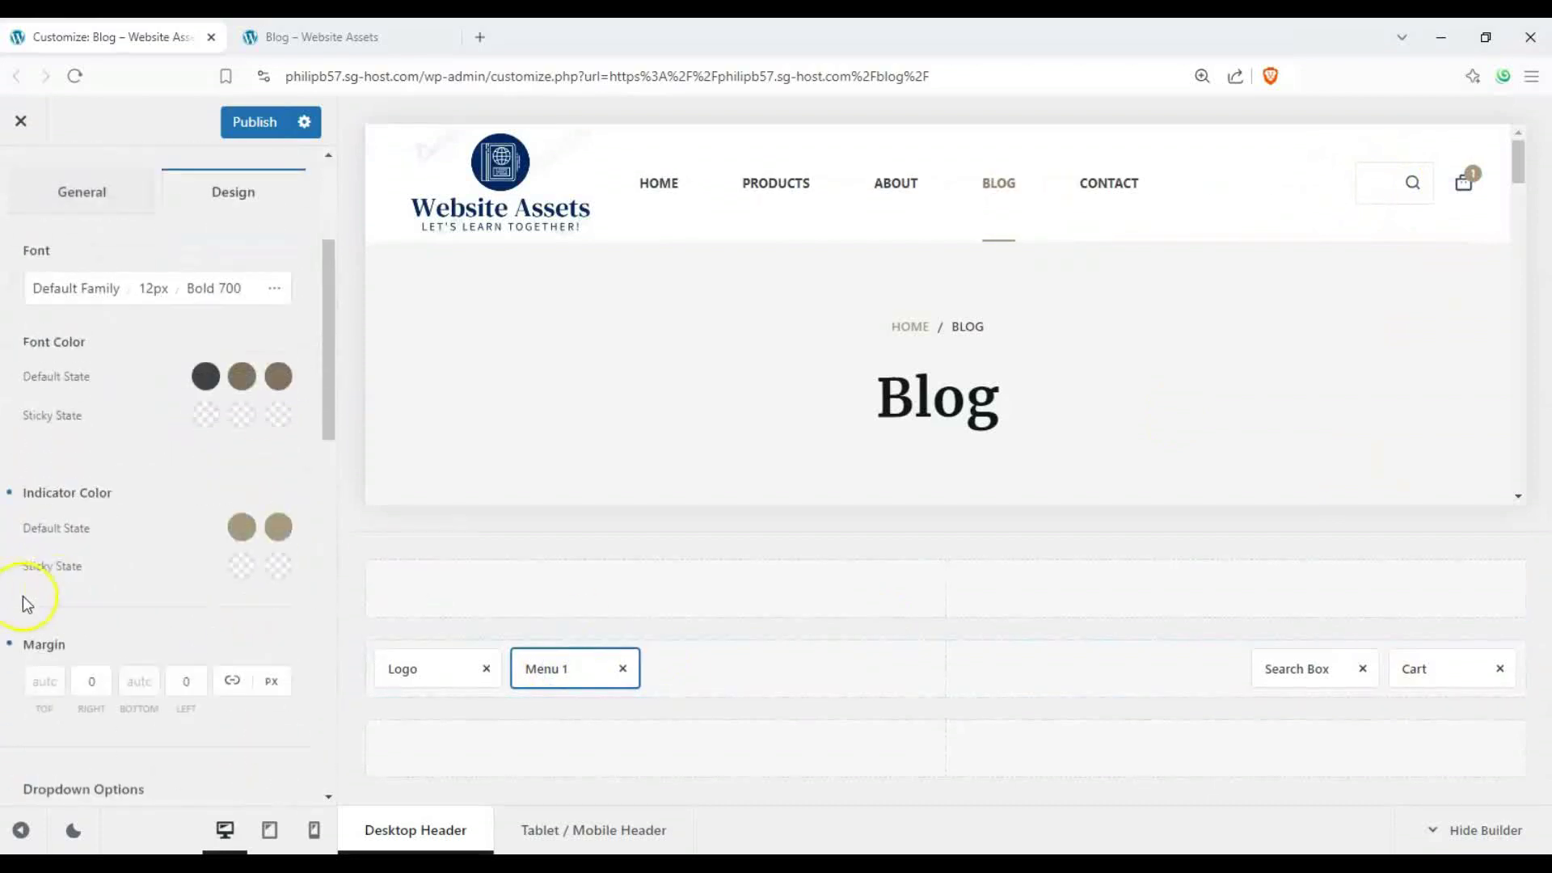
pyautogui.click(9, 490)
pyautogui.click(11, 641)
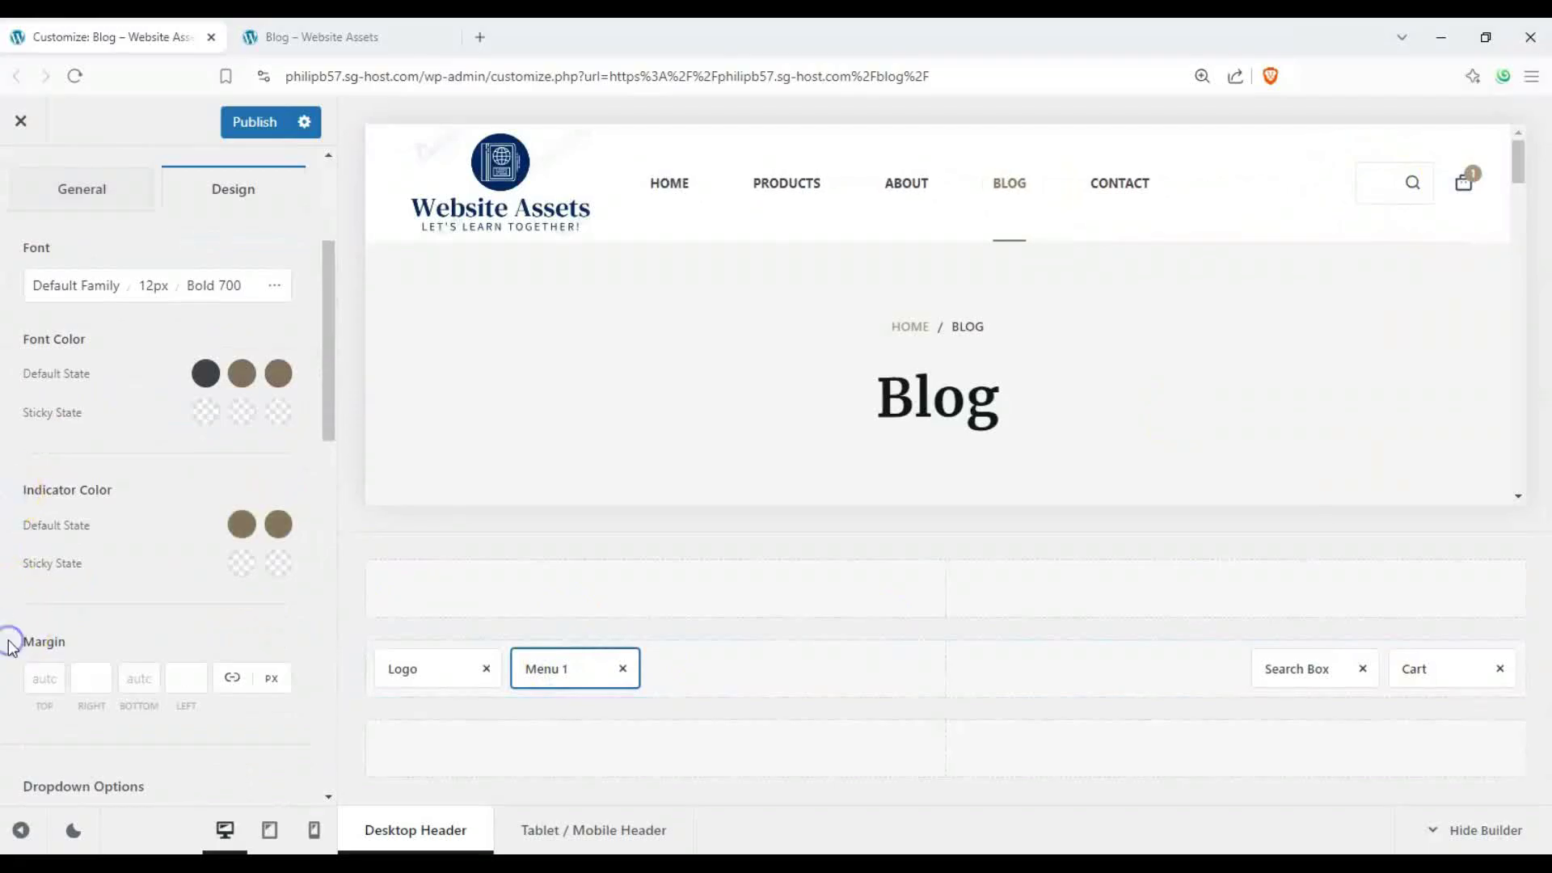
pyautogui.scroll(2, 35, 208)
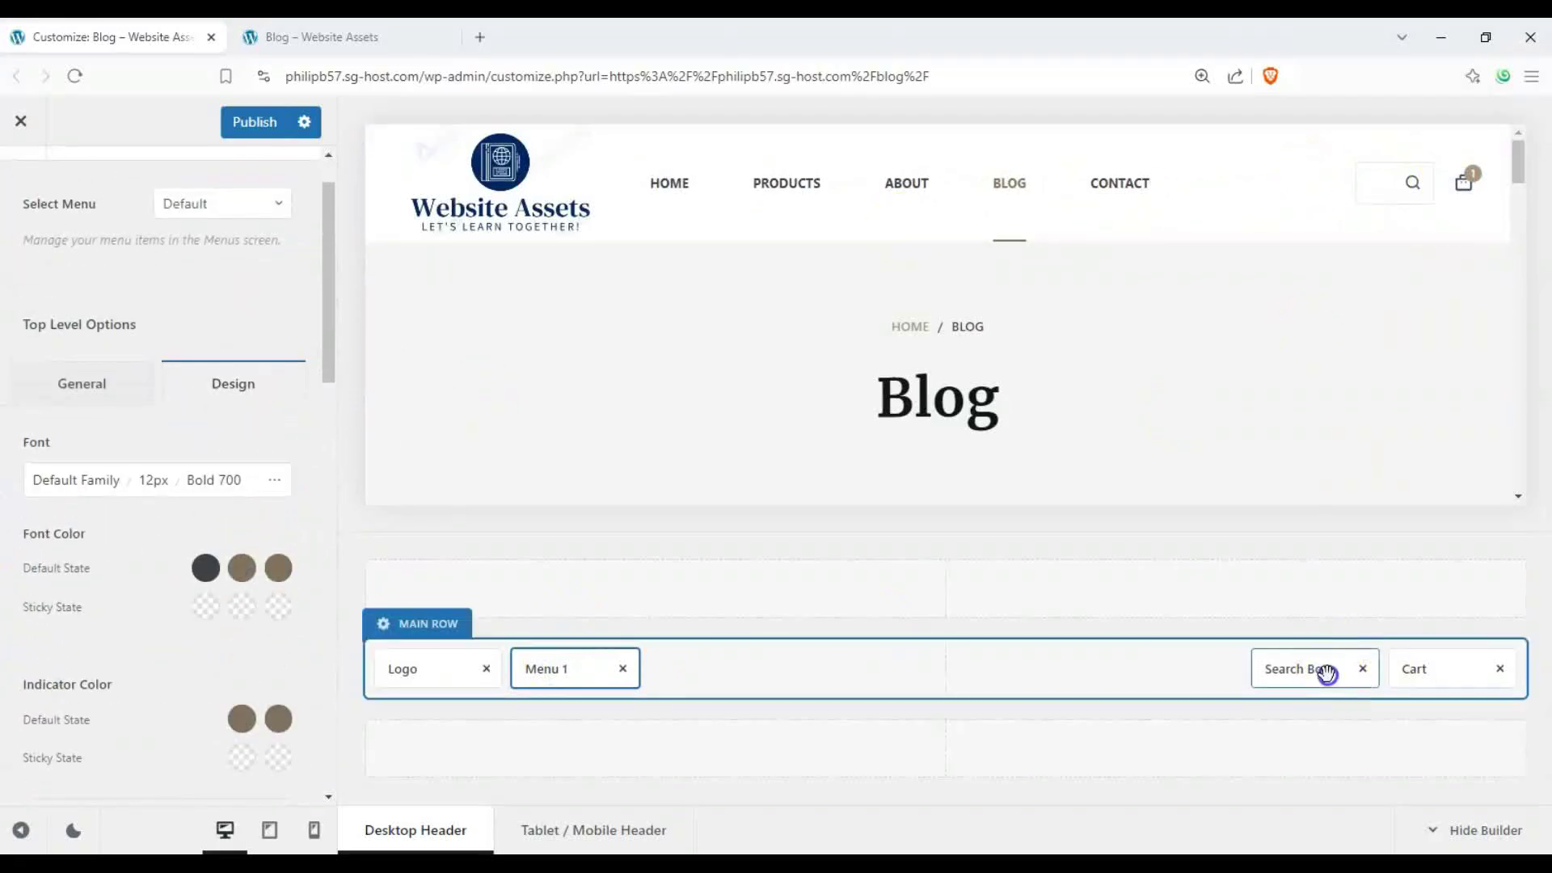
# - Set the header Search Box's maximum input width to 70% and enable Live Results
pyautogui.click(1326, 673)
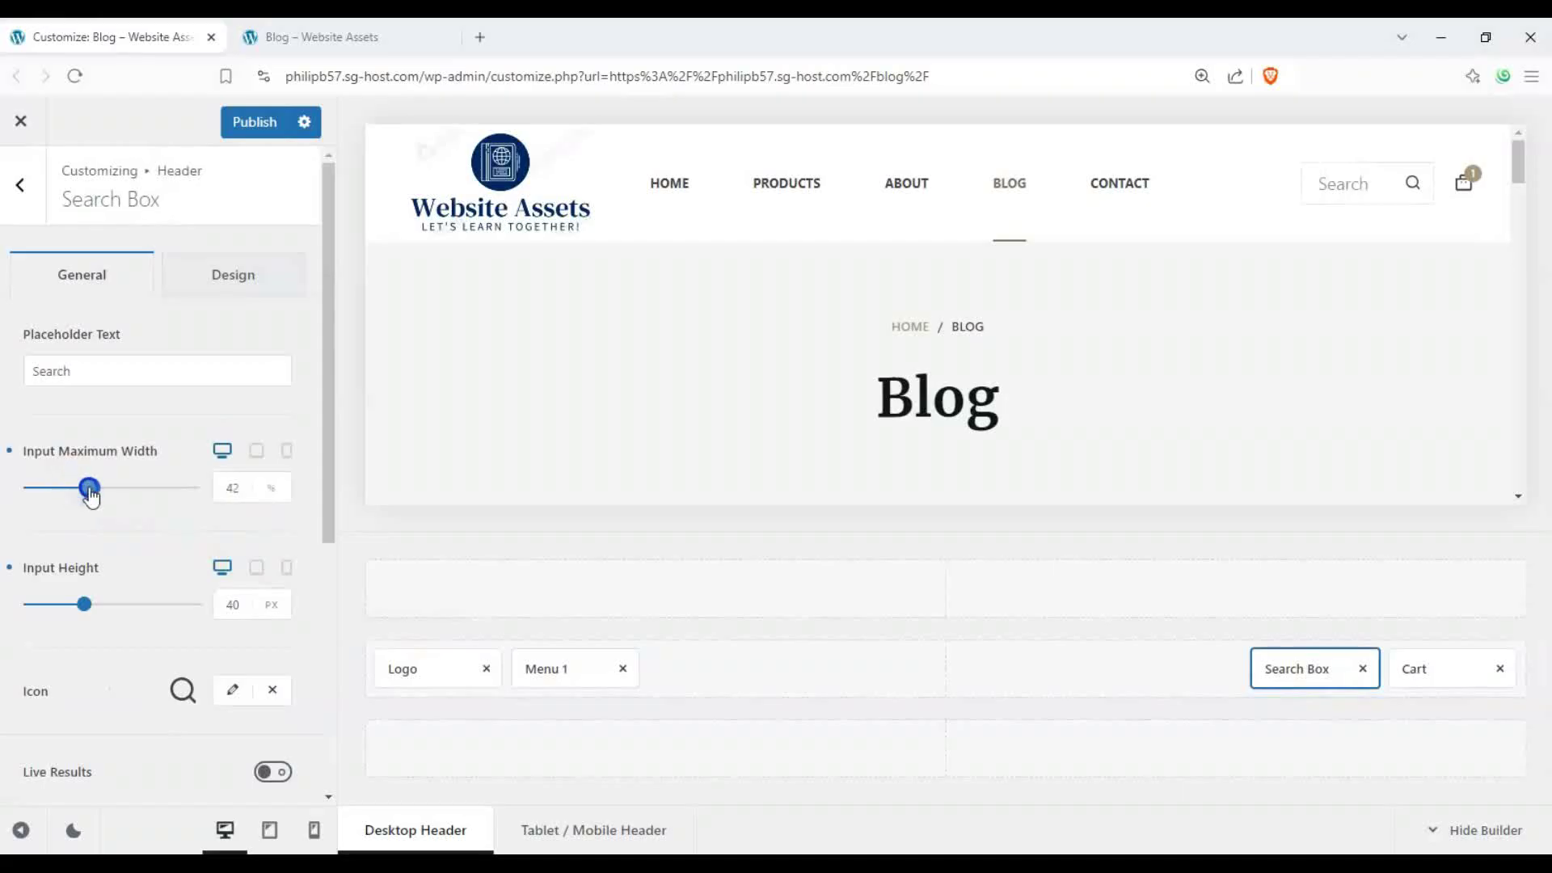
pyautogui.moveTo(133, 495); pyautogui.dragTo(139, 489)
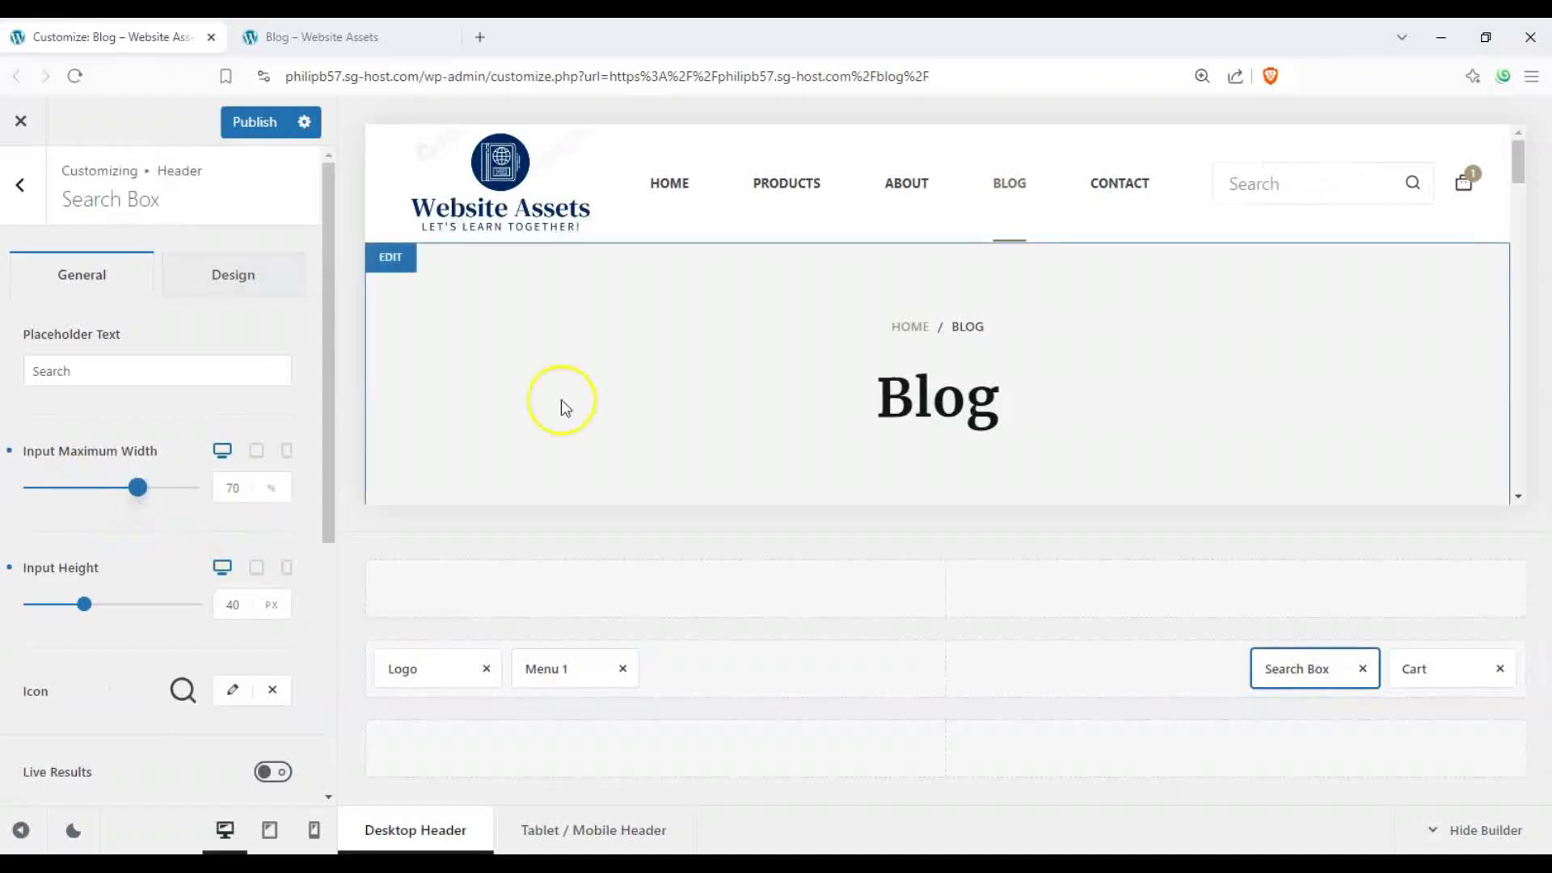
pyautogui.moveTo(321, 412); pyautogui.dragTo(300, 679)
pyautogui.moveTo(18, 521); pyautogui.dragTo(163, 548)
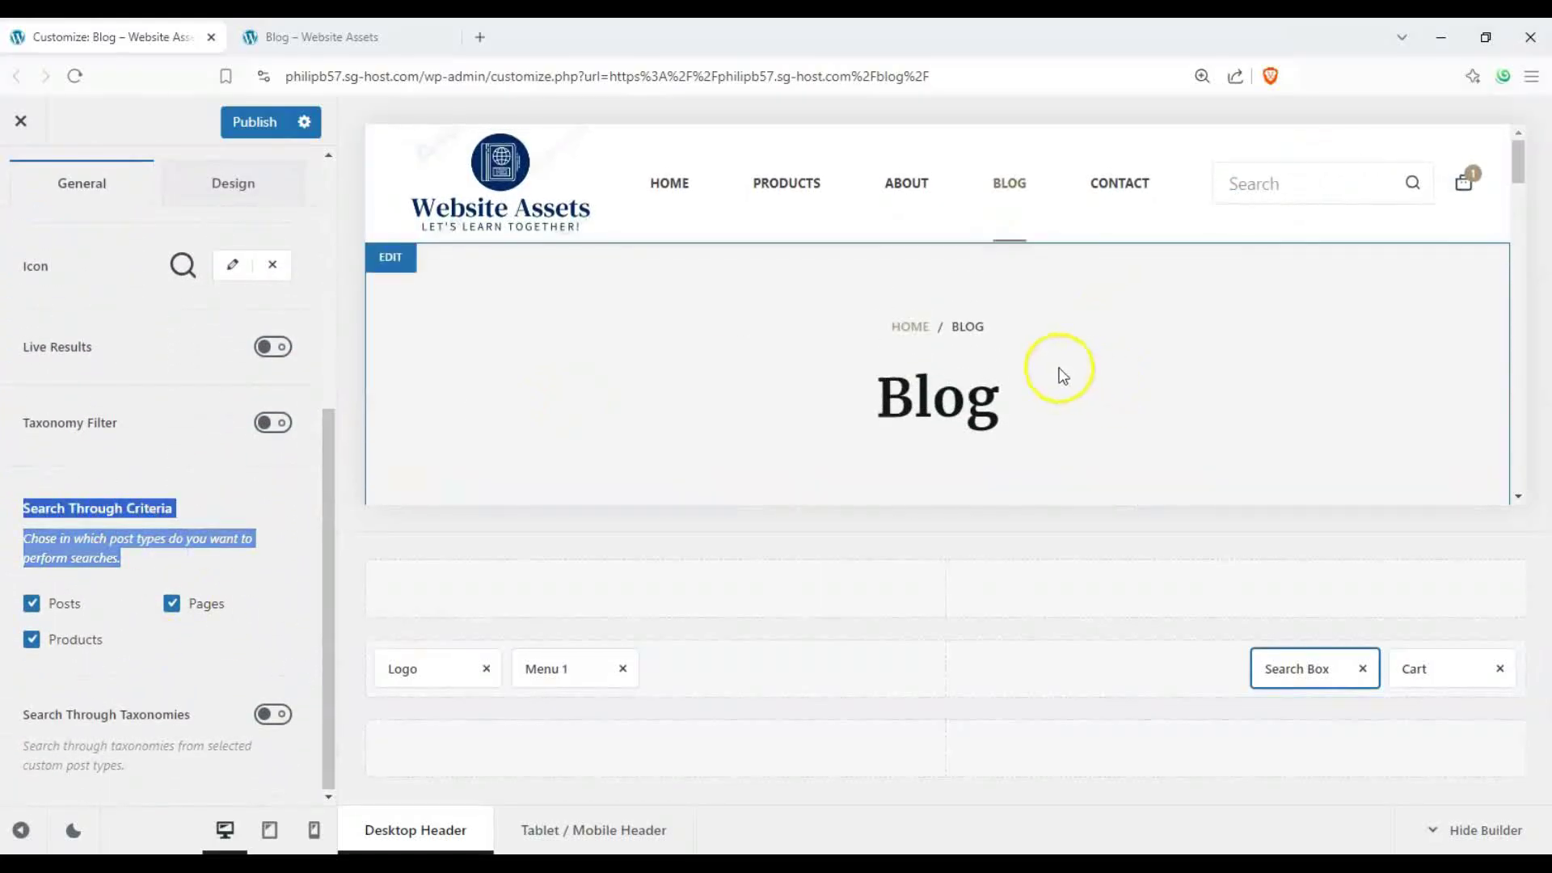
pyautogui.click(206, 626)
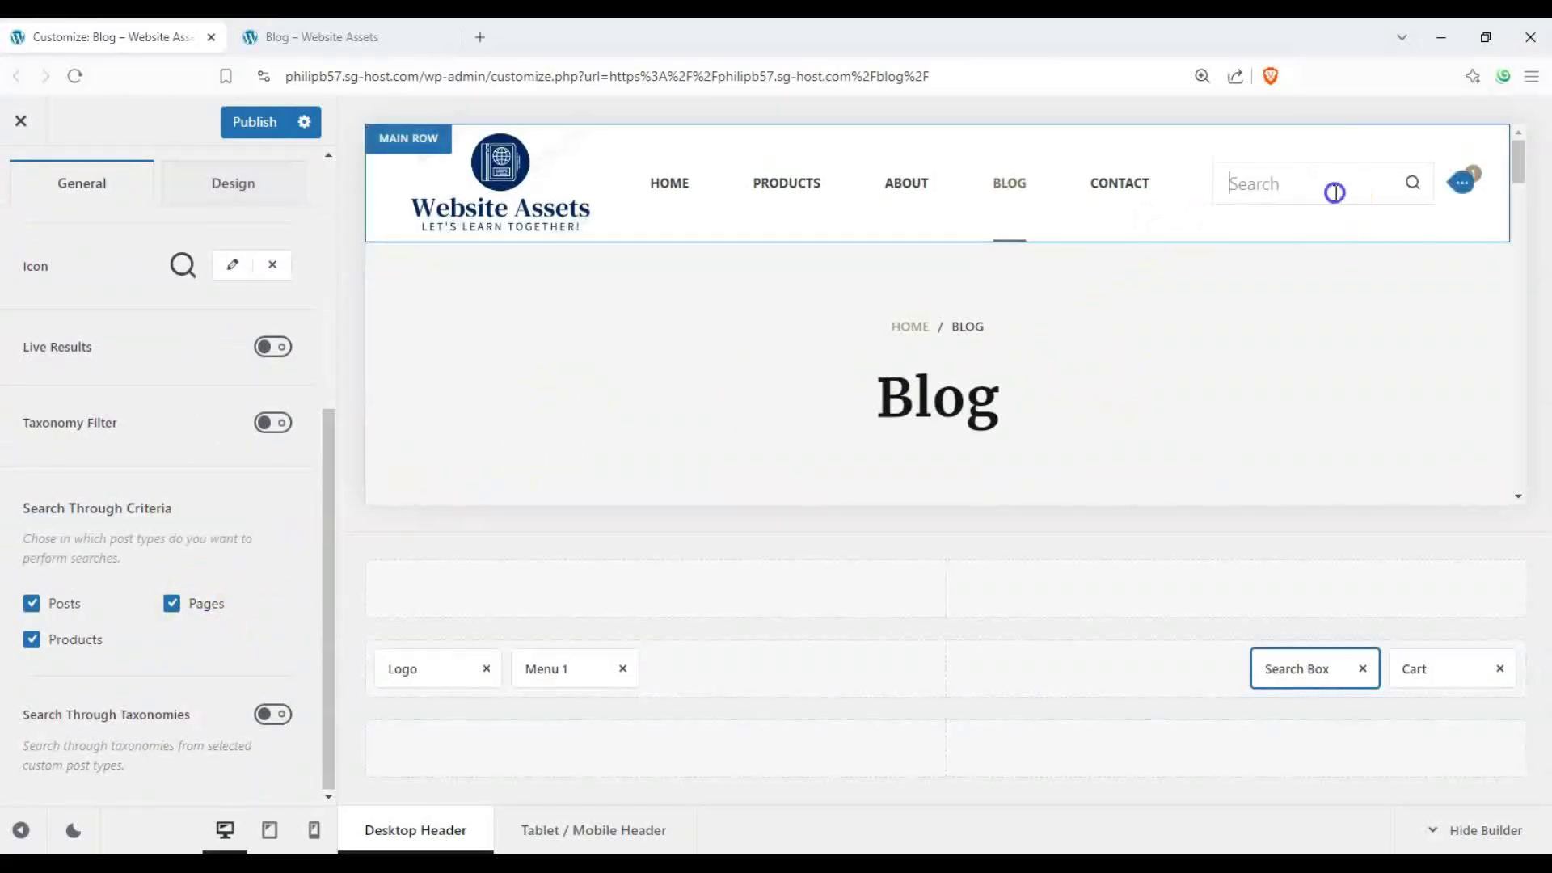
pyautogui.scroll(2, 242, 475)
pyautogui.click(263, 509)
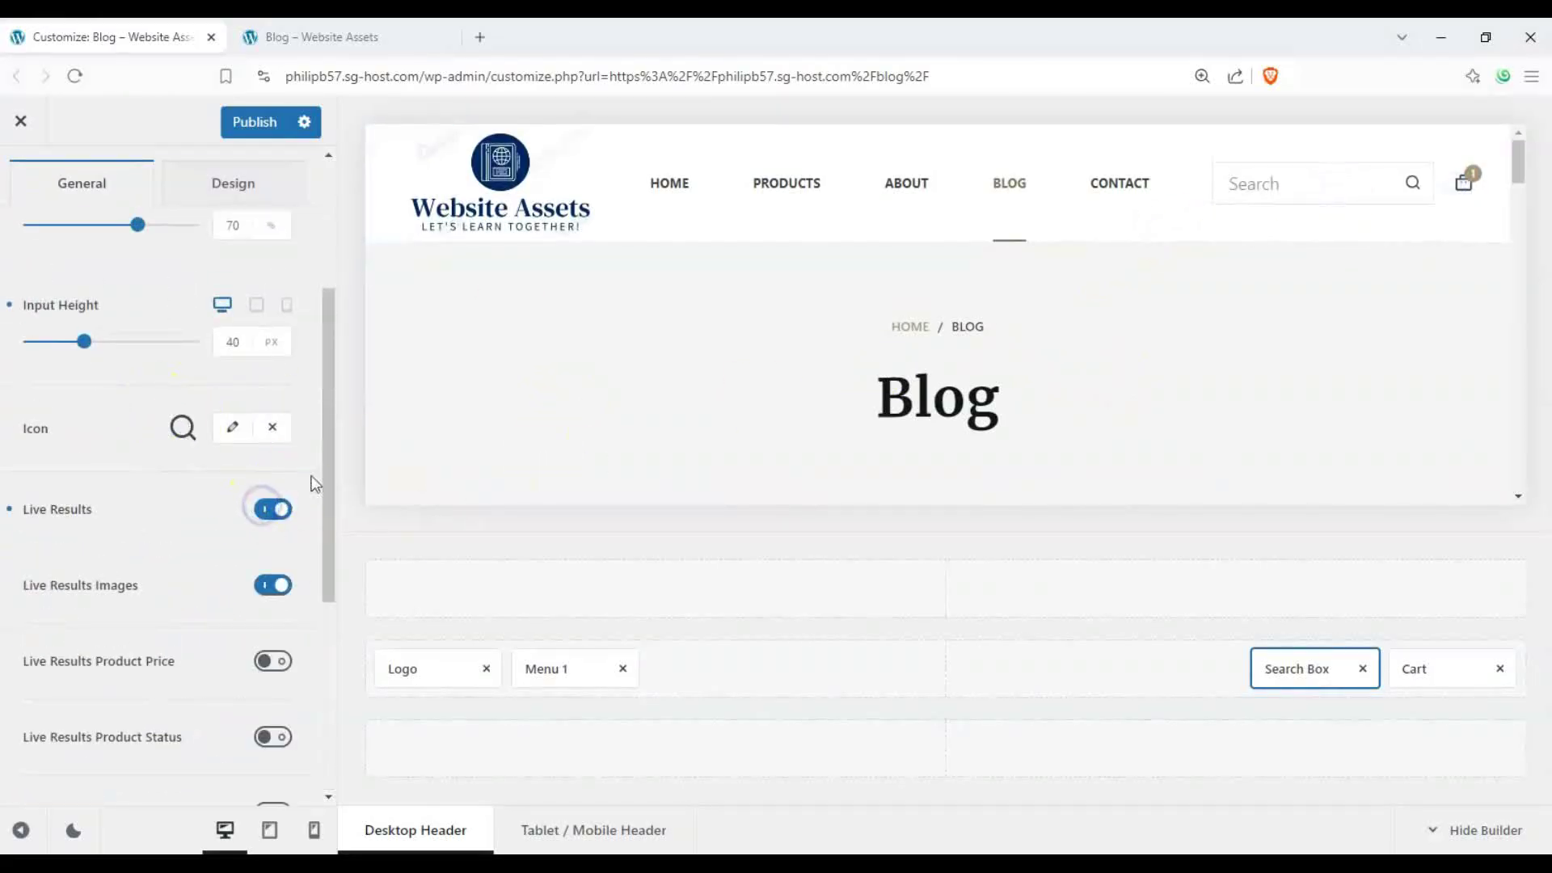
# - Search for "power bank" in the preview's header and examine the live results alongside the blog posts and the Search Through Criteria
pyautogui.scroll(-3, 987, 336)
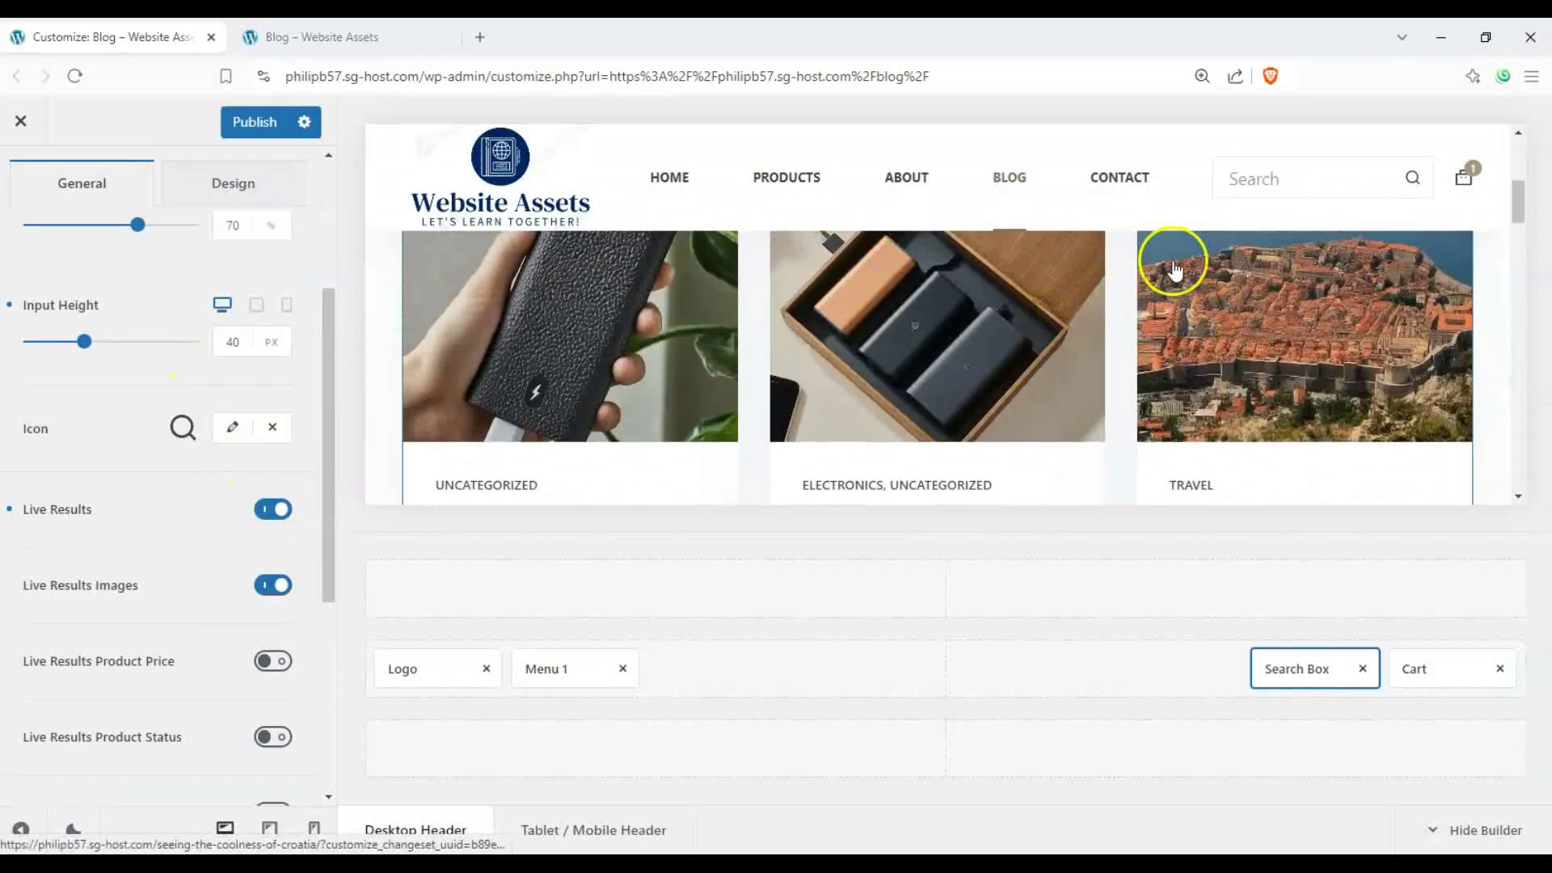
pyautogui.click(1271, 182)
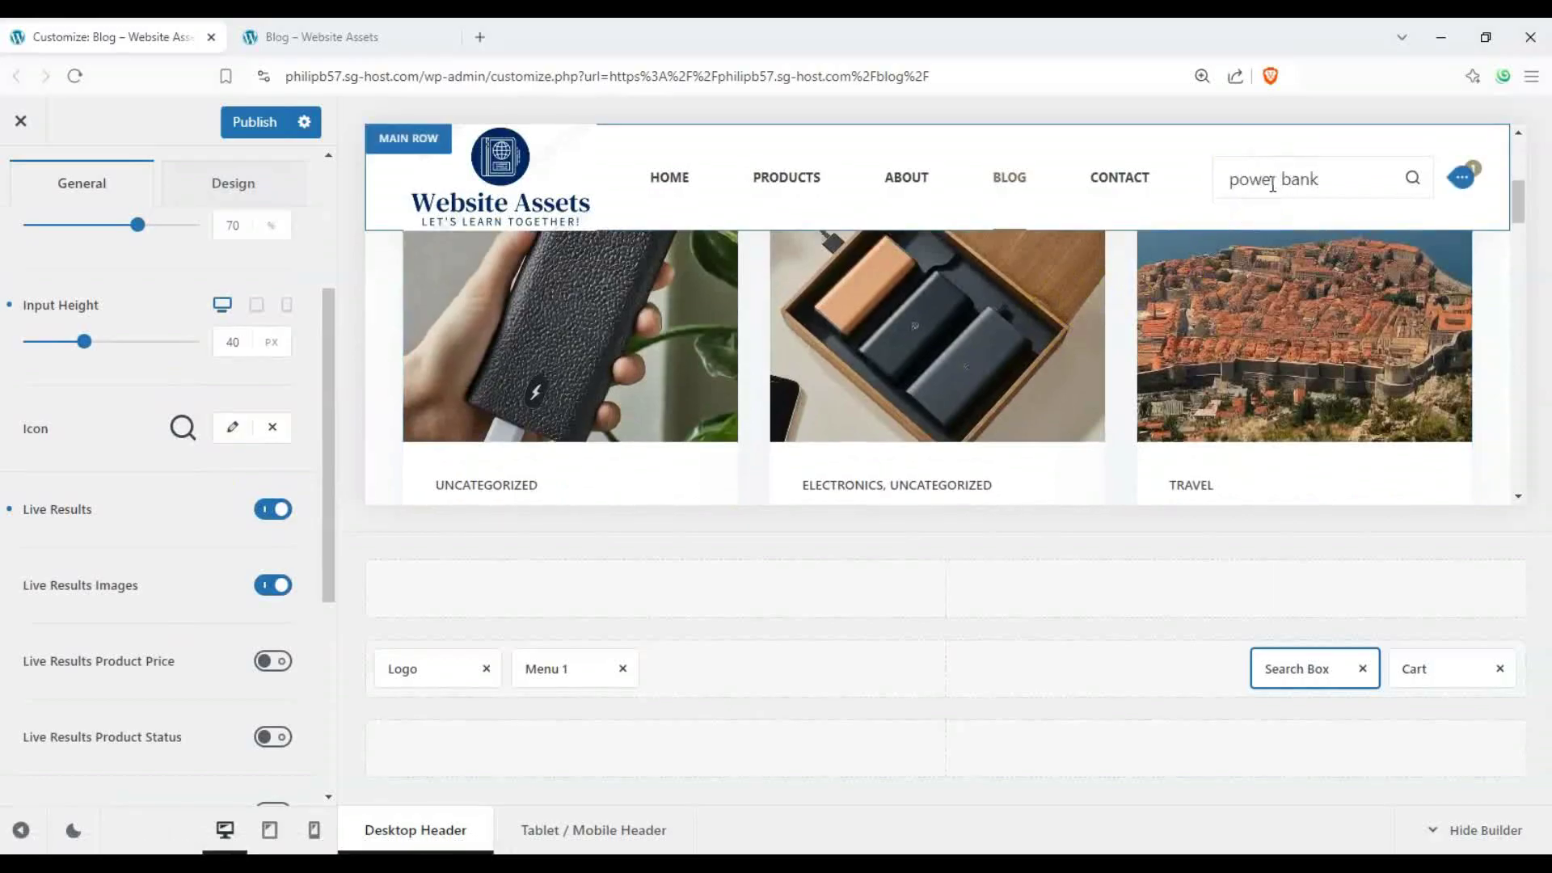
pyautogui.click(1347, 172)
pyautogui.click(996, 179)
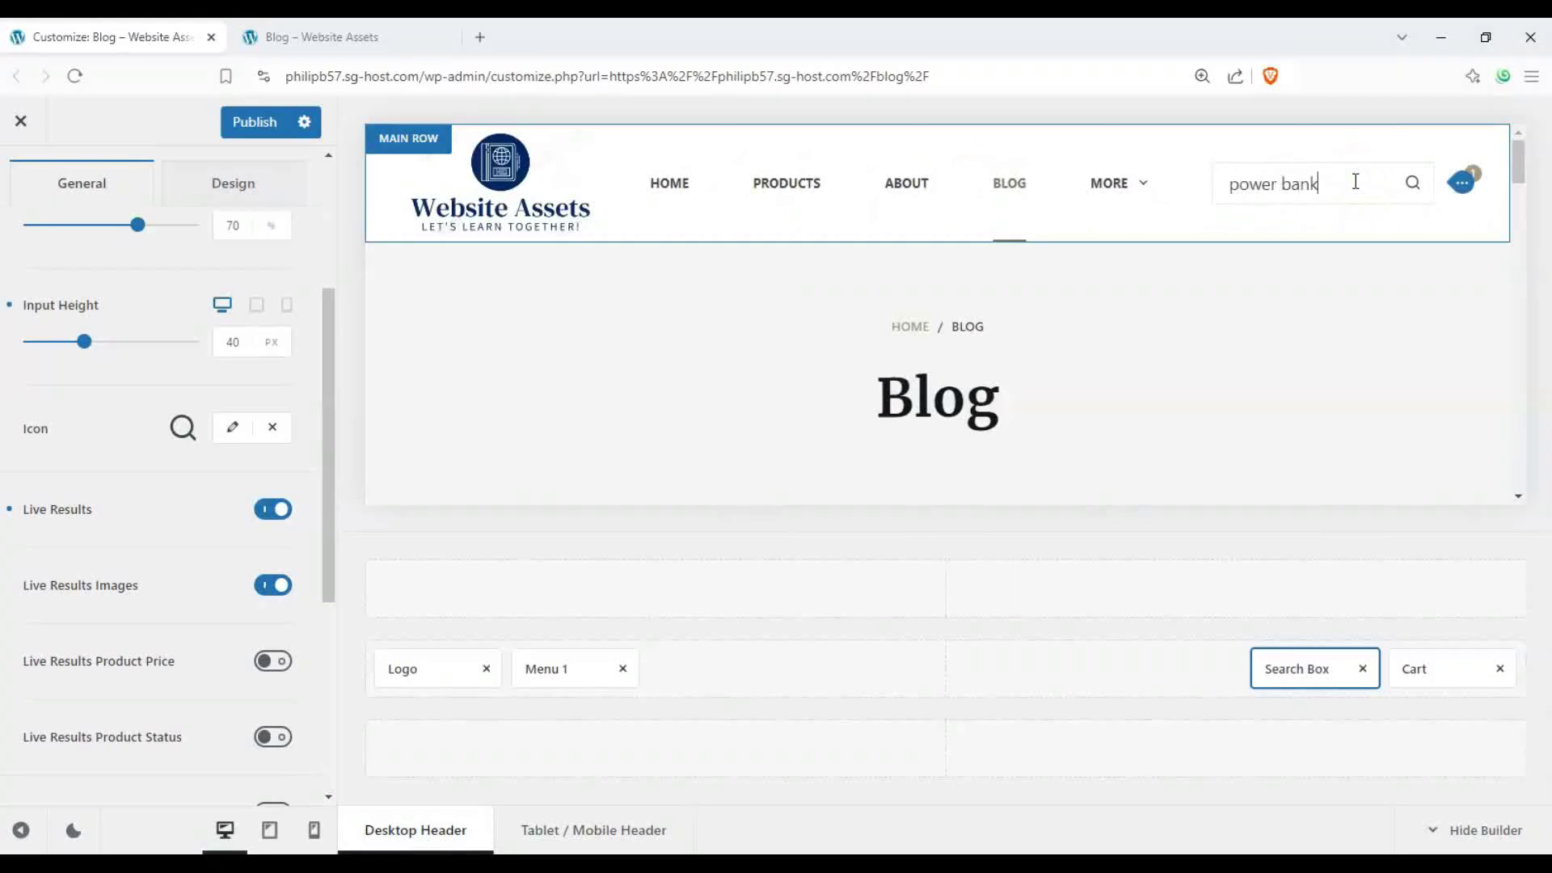
pyautogui.scroll(-3, 1108, 313)
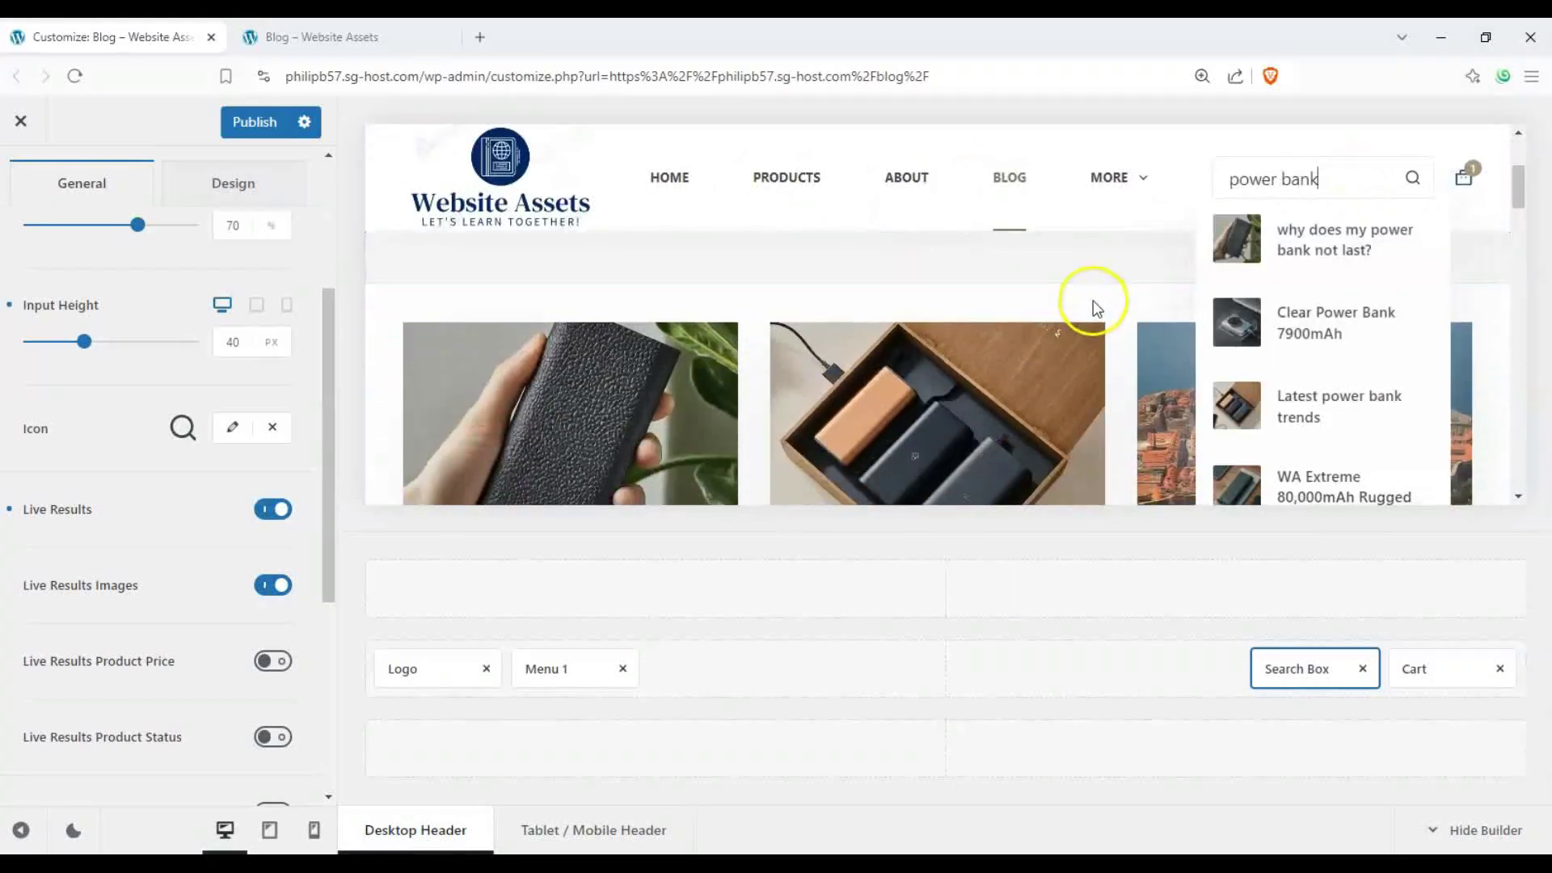
pyautogui.scroll(-2, 969, 315)
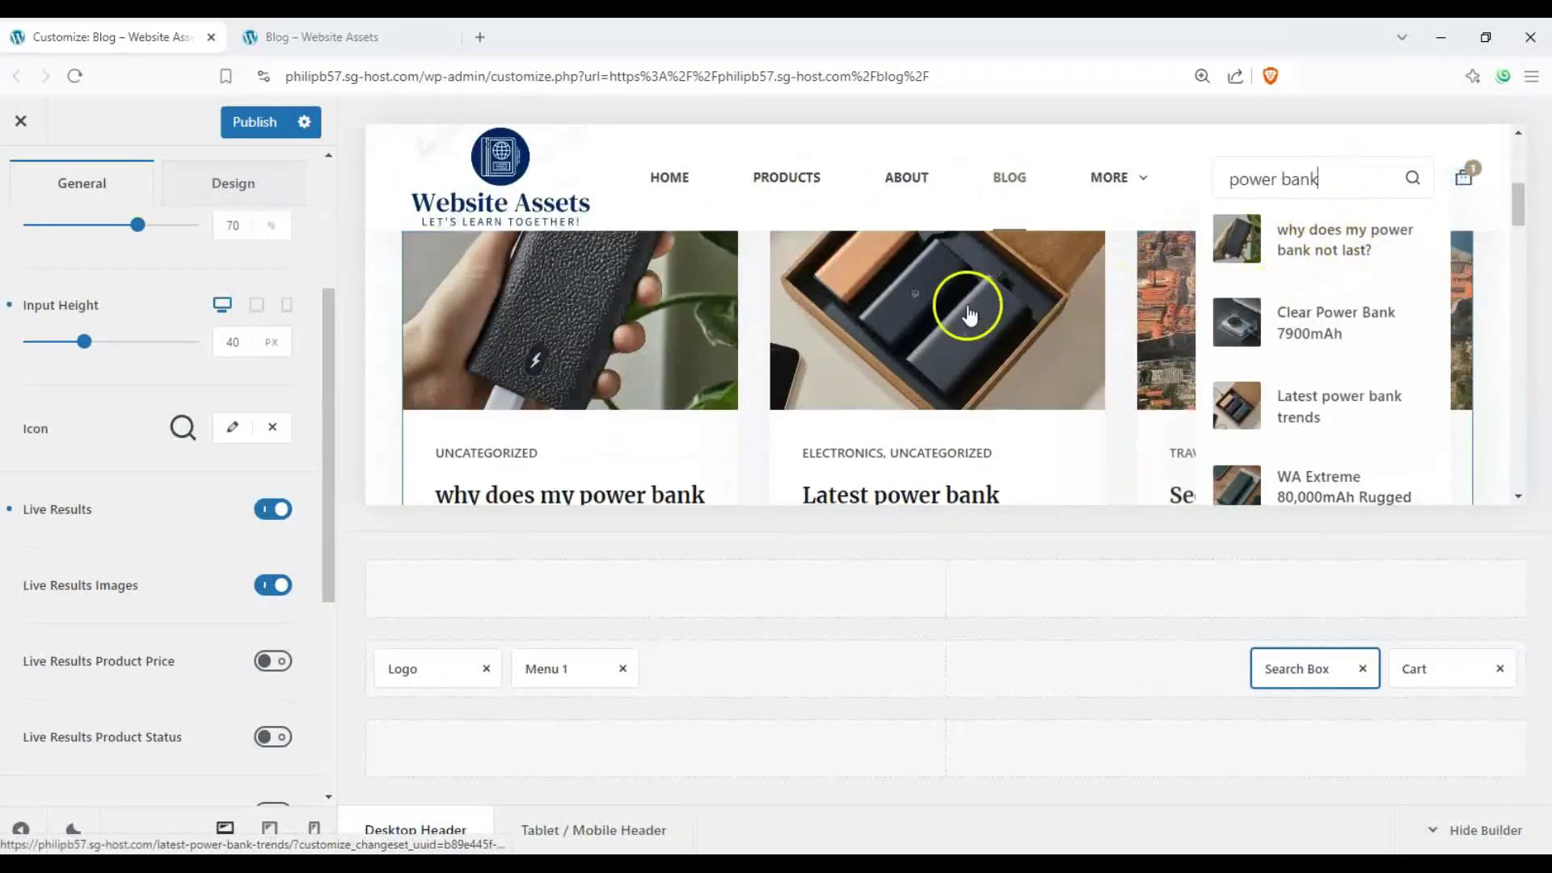
pyautogui.scroll(-1, 969, 314)
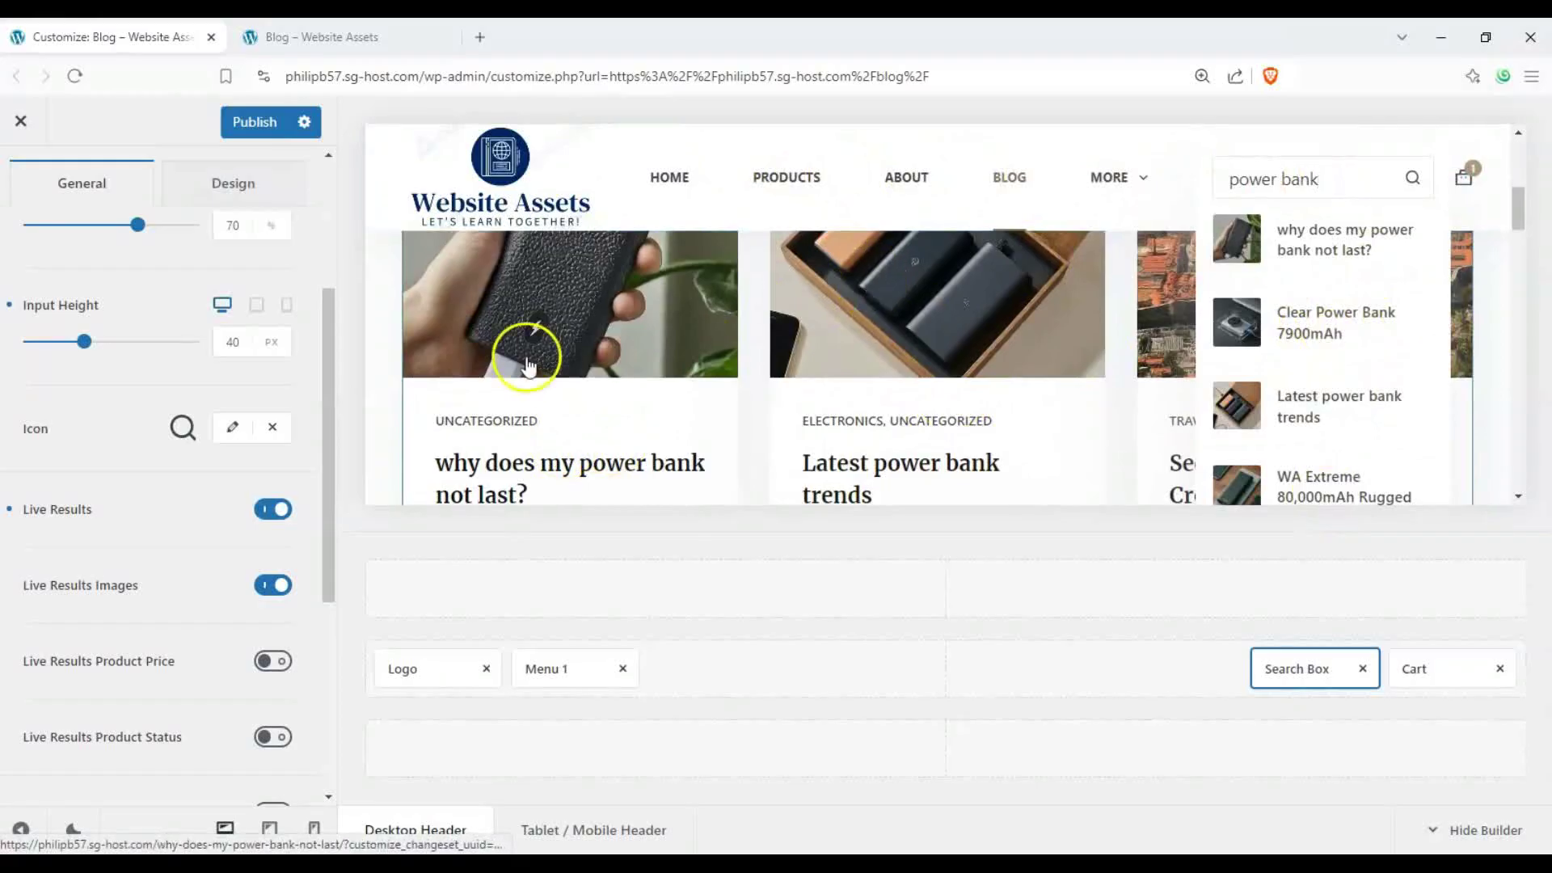
pyautogui.moveTo(329, 357); pyautogui.dragTo(340, 582)
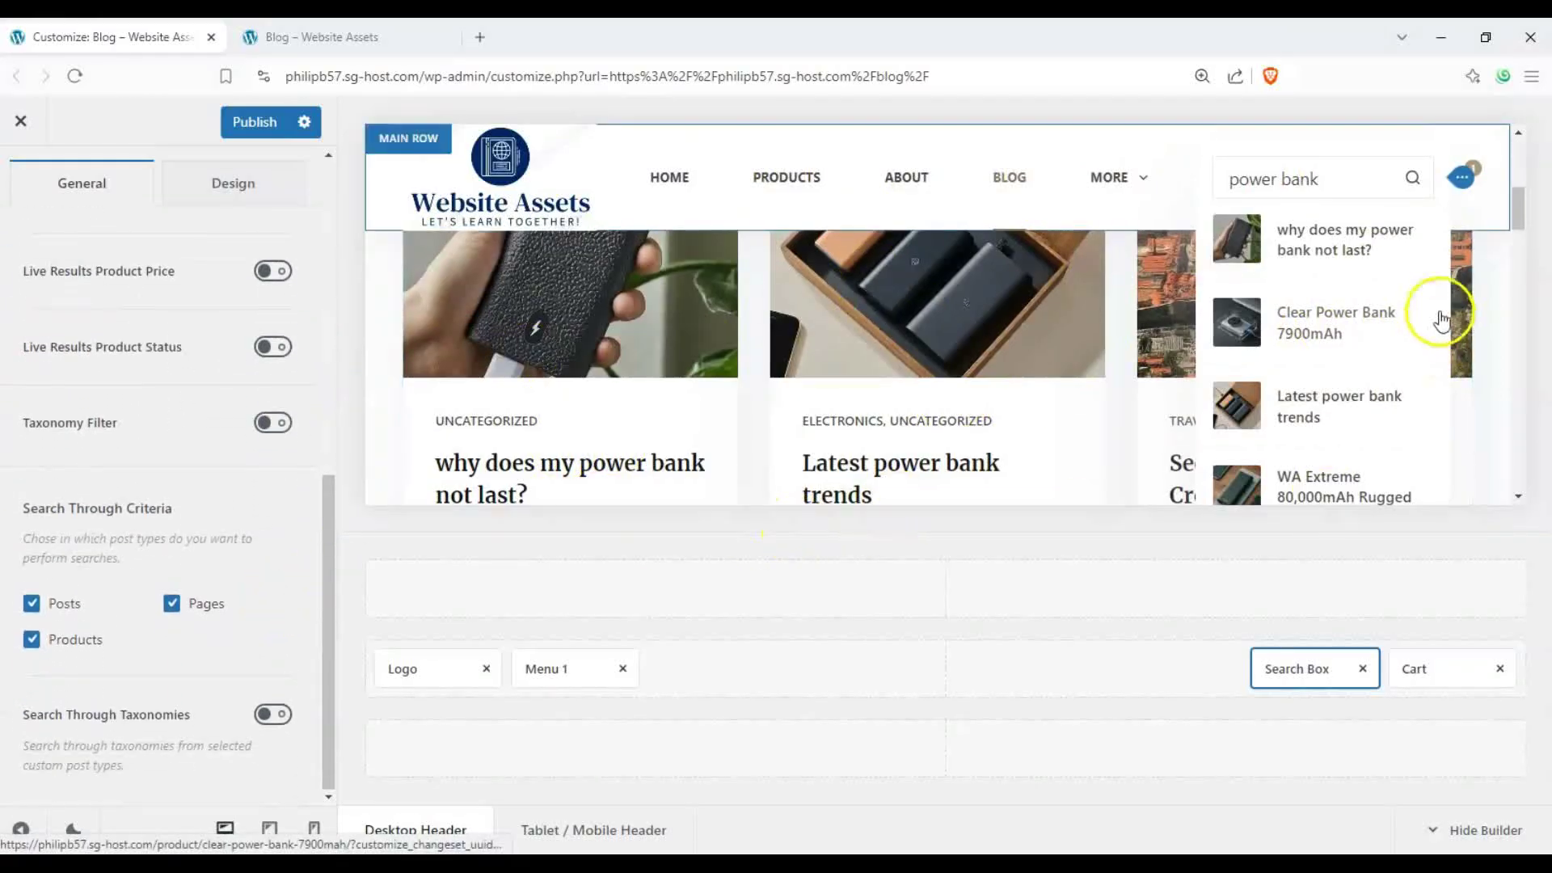
pyautogui.scroll(2, 1006, 393)
pyautogui.scroll(3, 1026, 340)
pyautogui.scroll(-2, 1047, 319)
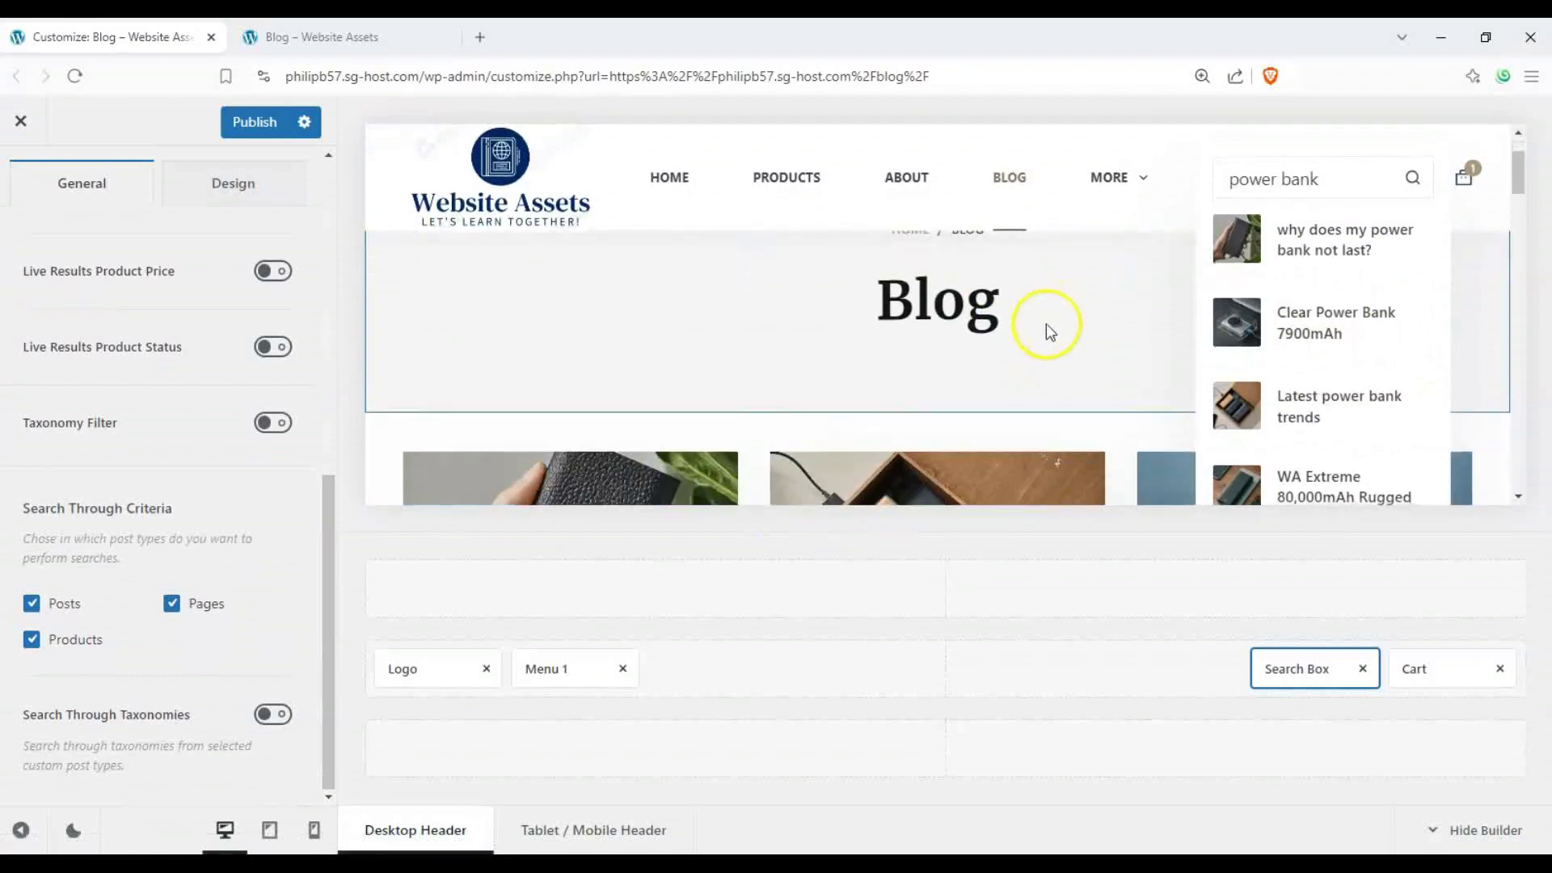
# - Limit the header Search Box's search criteria to Posts by excluding Pages and Products
pyautogui.scroll(2, 1044, 331)
pyautogui.scroll(-1, 1031, 346)
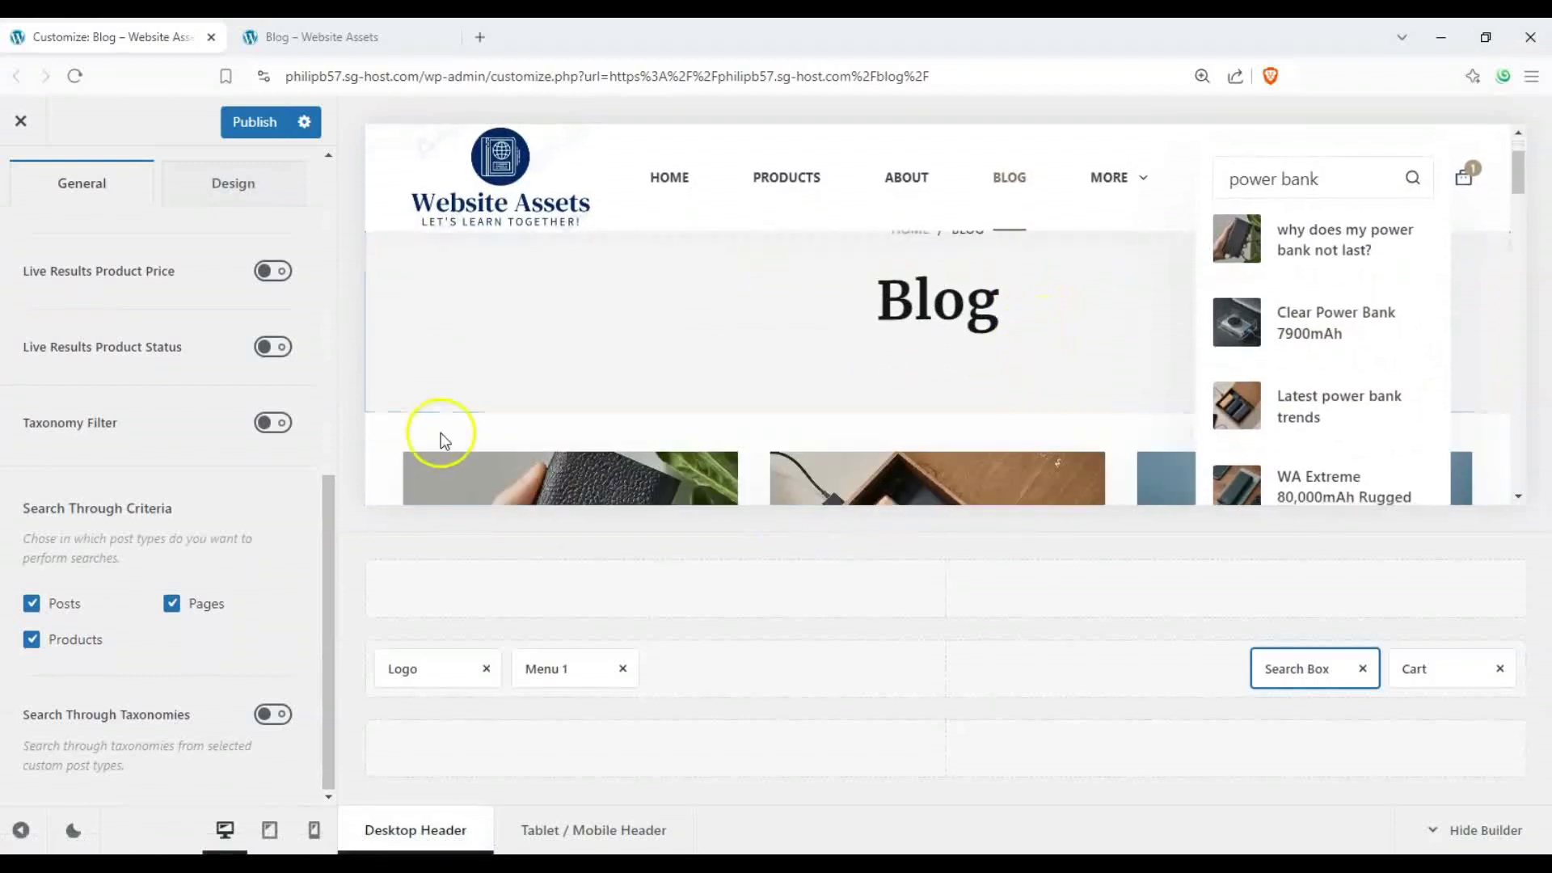
pyautogui.click(177, 608)
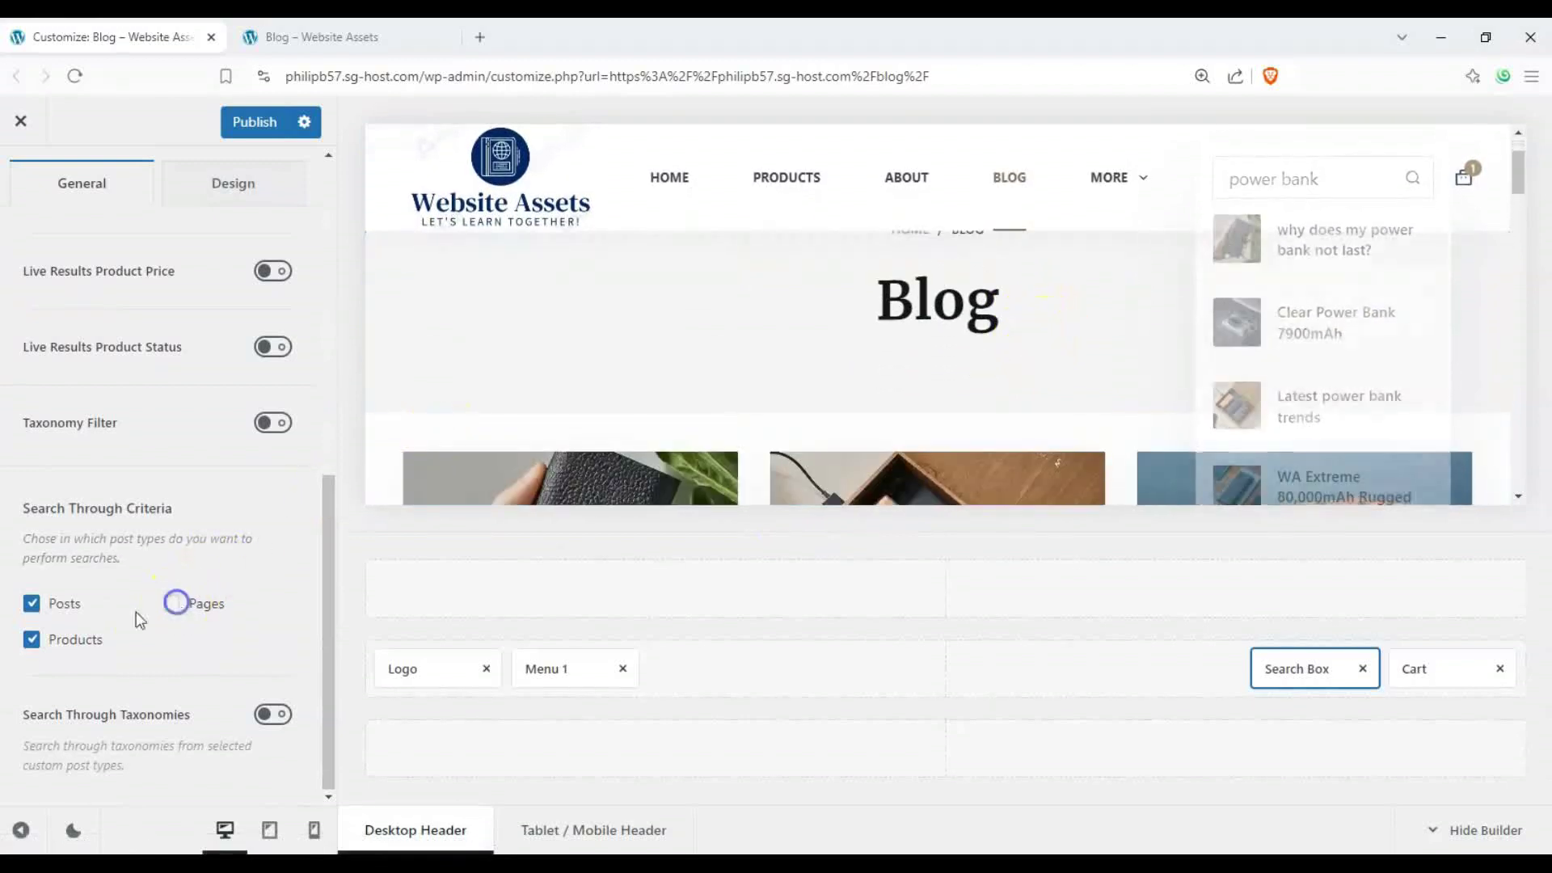
pyautogui.click(31, 639)
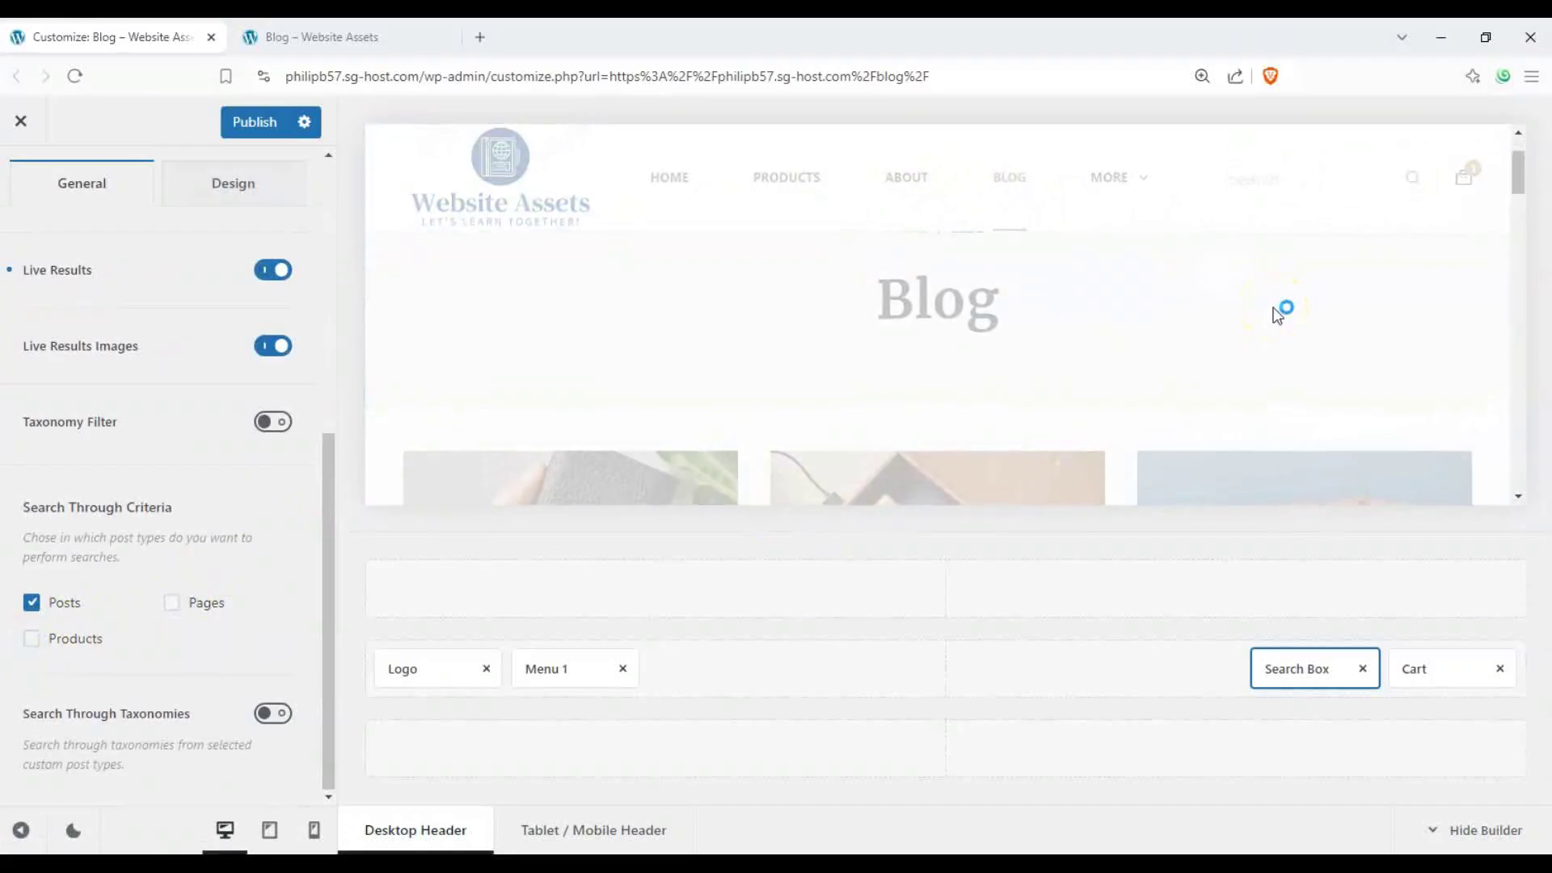
# - Search for "power bank" in the preview's header, compare the live results with the blog posts, and clear the search
pyautogui.click(1312, 183)
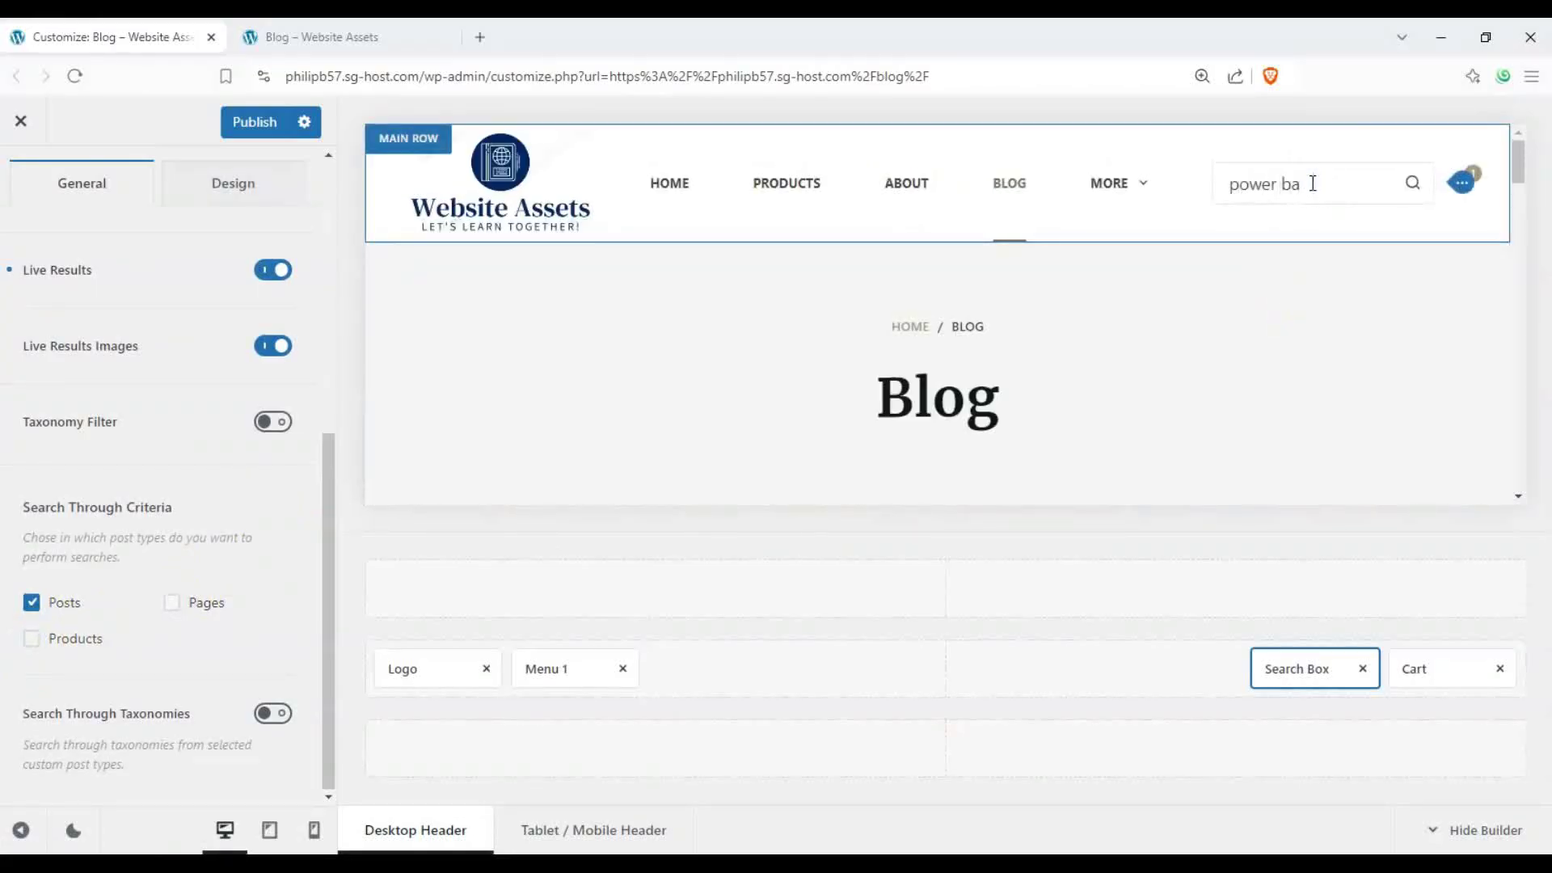
pyautogui.write('power bank')
pyautogui.click(1325, 168)
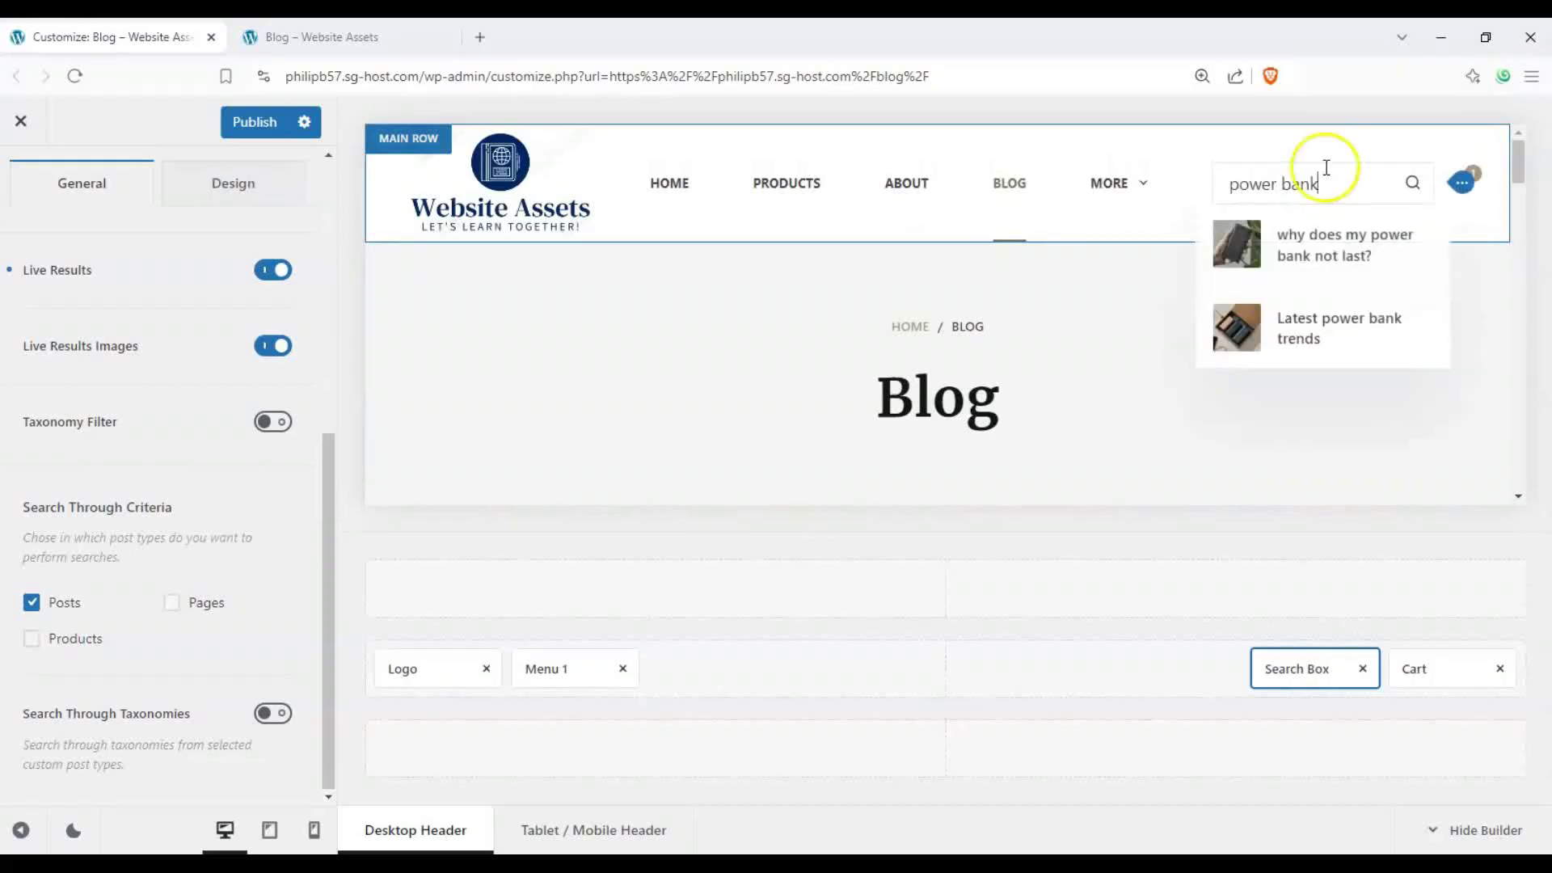
pyautogui.scroll(-5, 1202, 353)
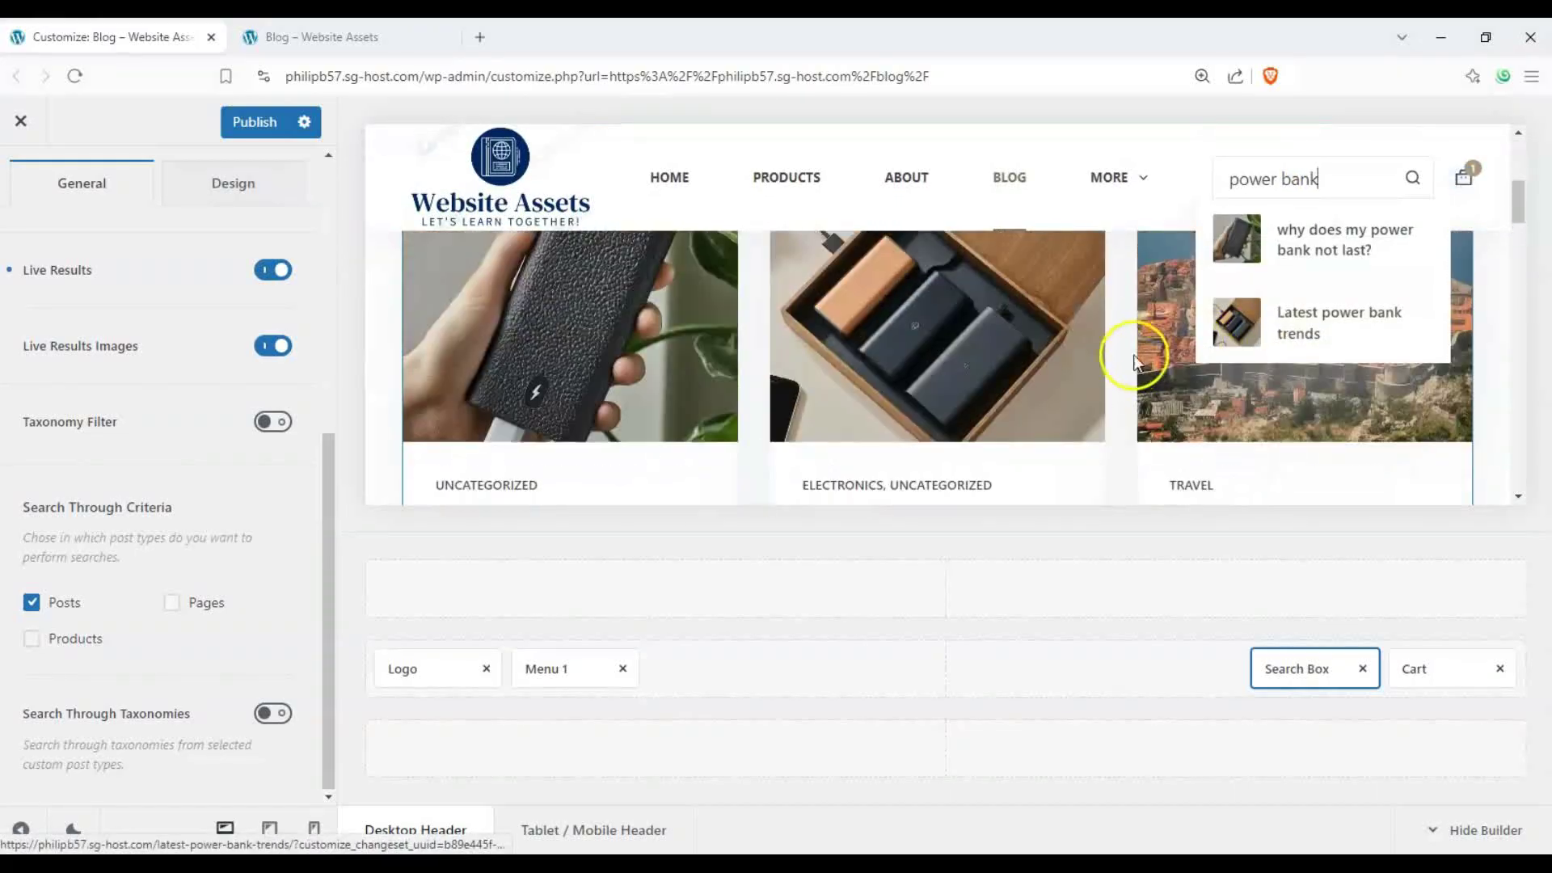
pyautogui.scroll(-5, 1164, 388)
pyautogui.scroll(8, 1054, 400)
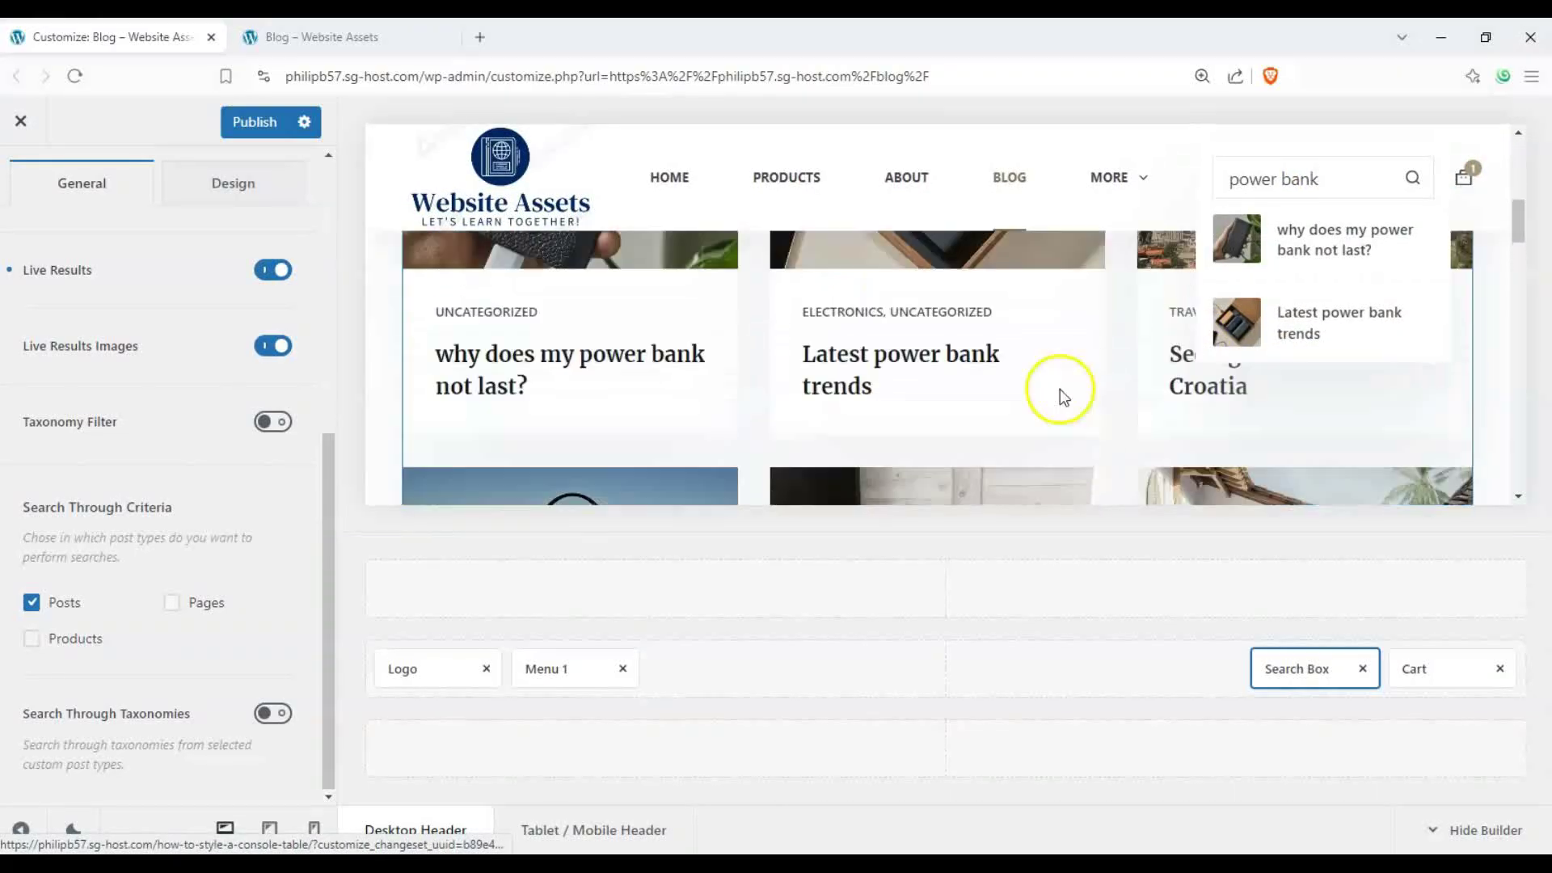
pyautogui.moveTo(1328, 192); pyautogui.dragTo(1160, 219)
pyautogui.press('BackSpace')
pyautogui.scroll(5, 1008, 347)
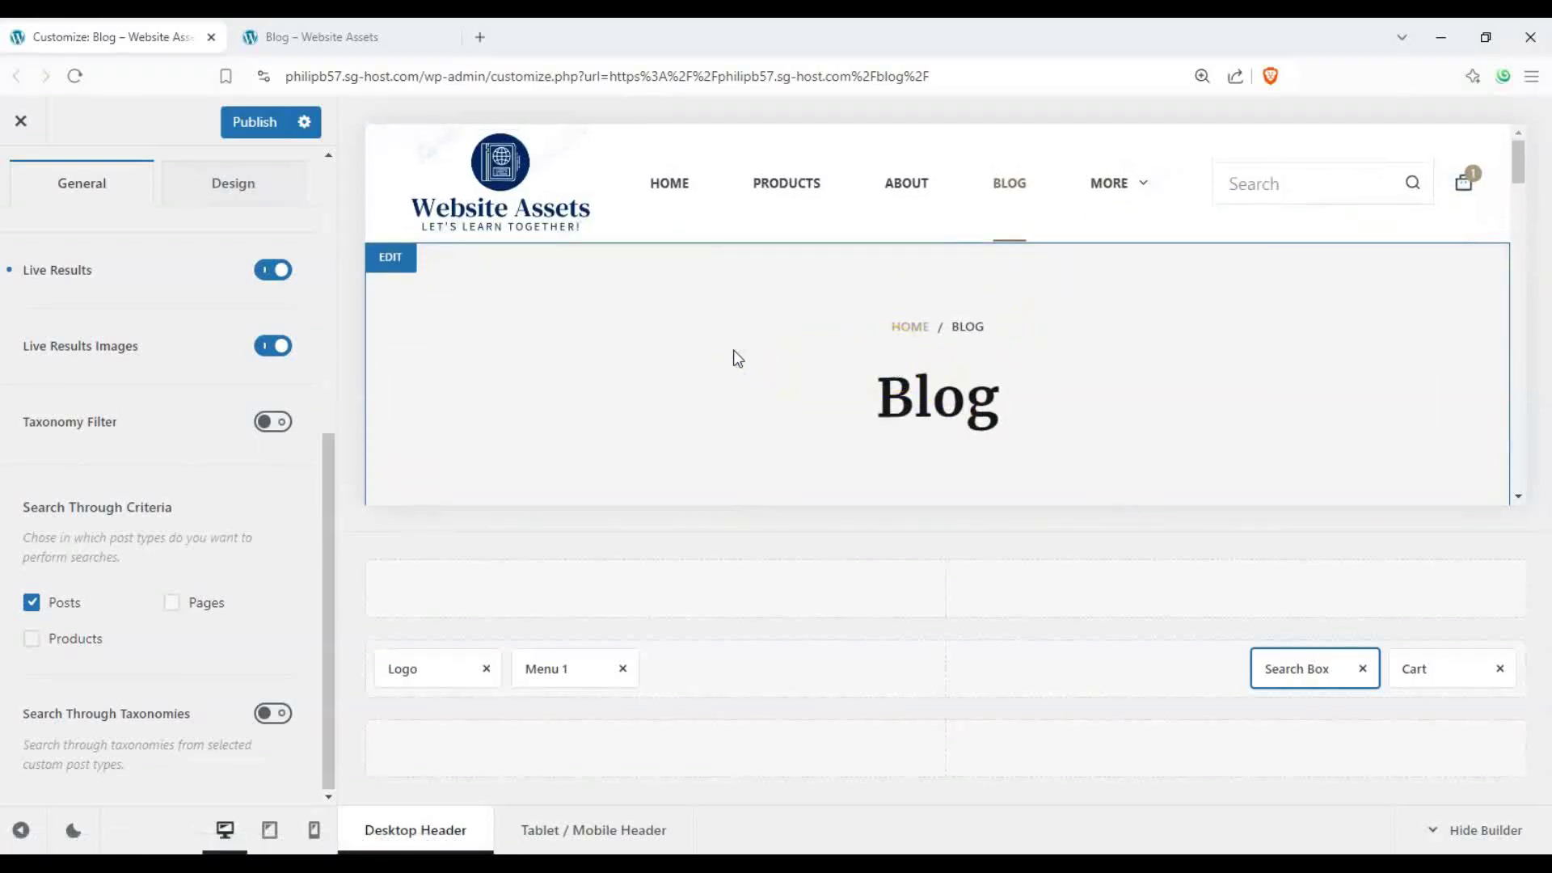
pyautogui.scroll(6, 80, 202)
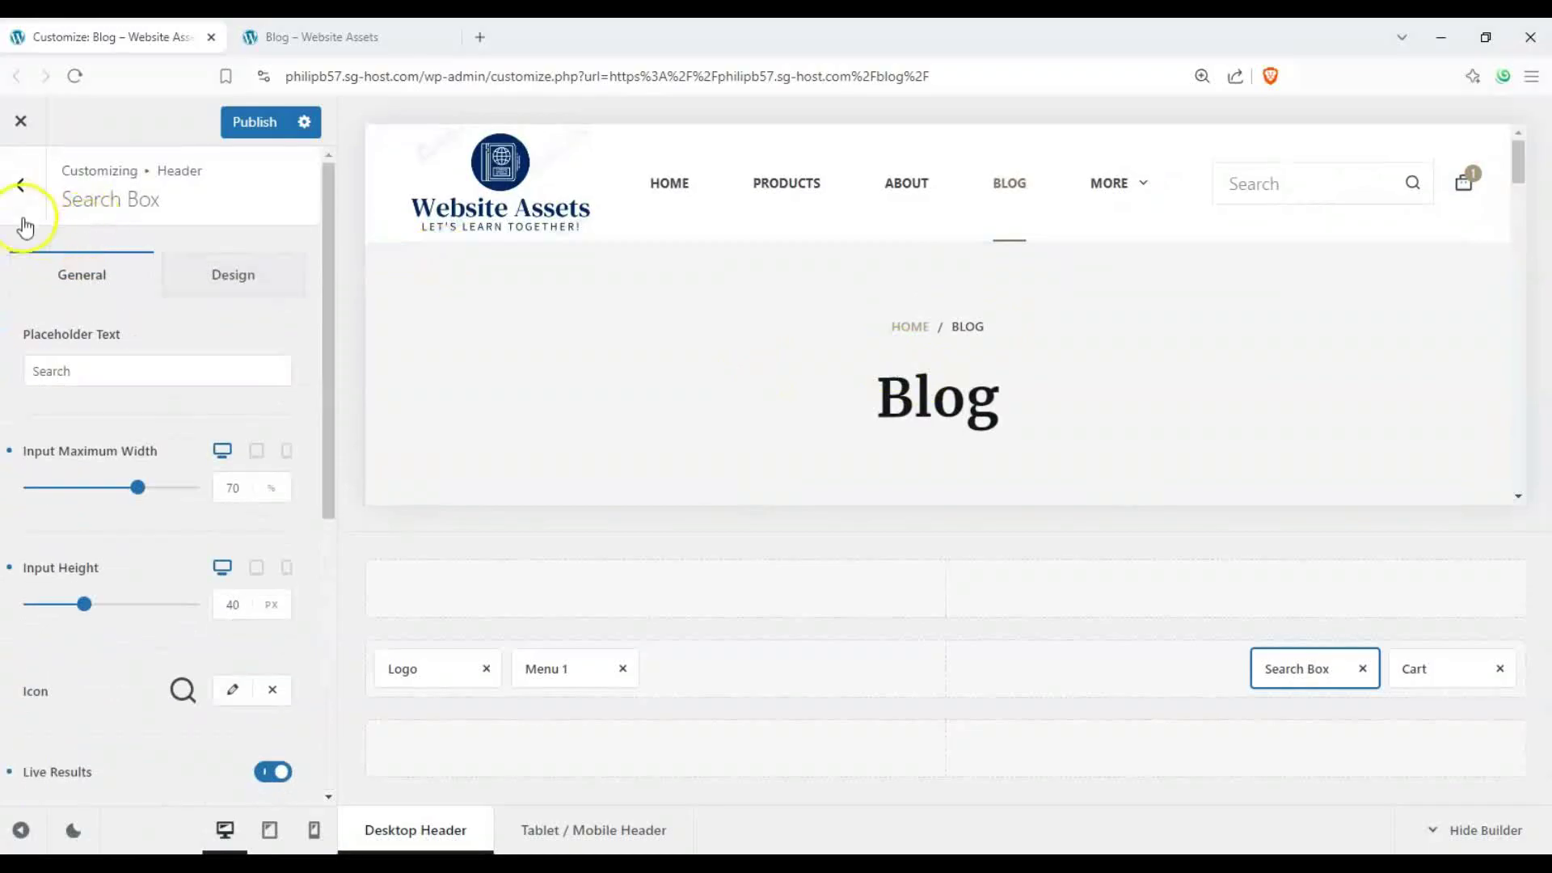
# - Create a new header named "blog posts searchbar" without copying elements or styles from another header
pyautogui.click(24, 216)
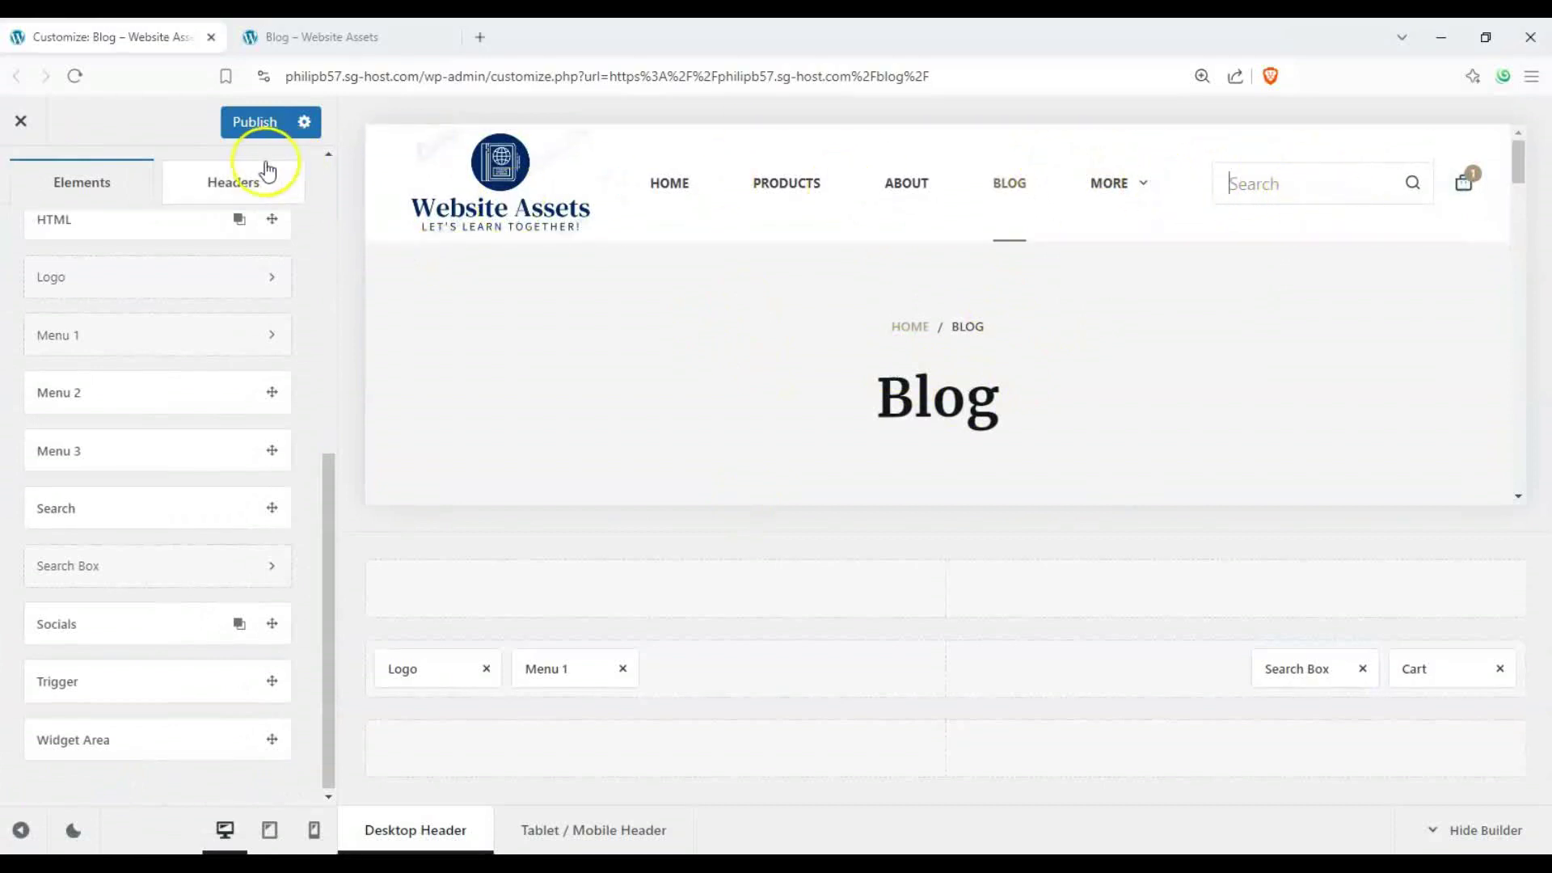
pyautogui.click(263, 170)
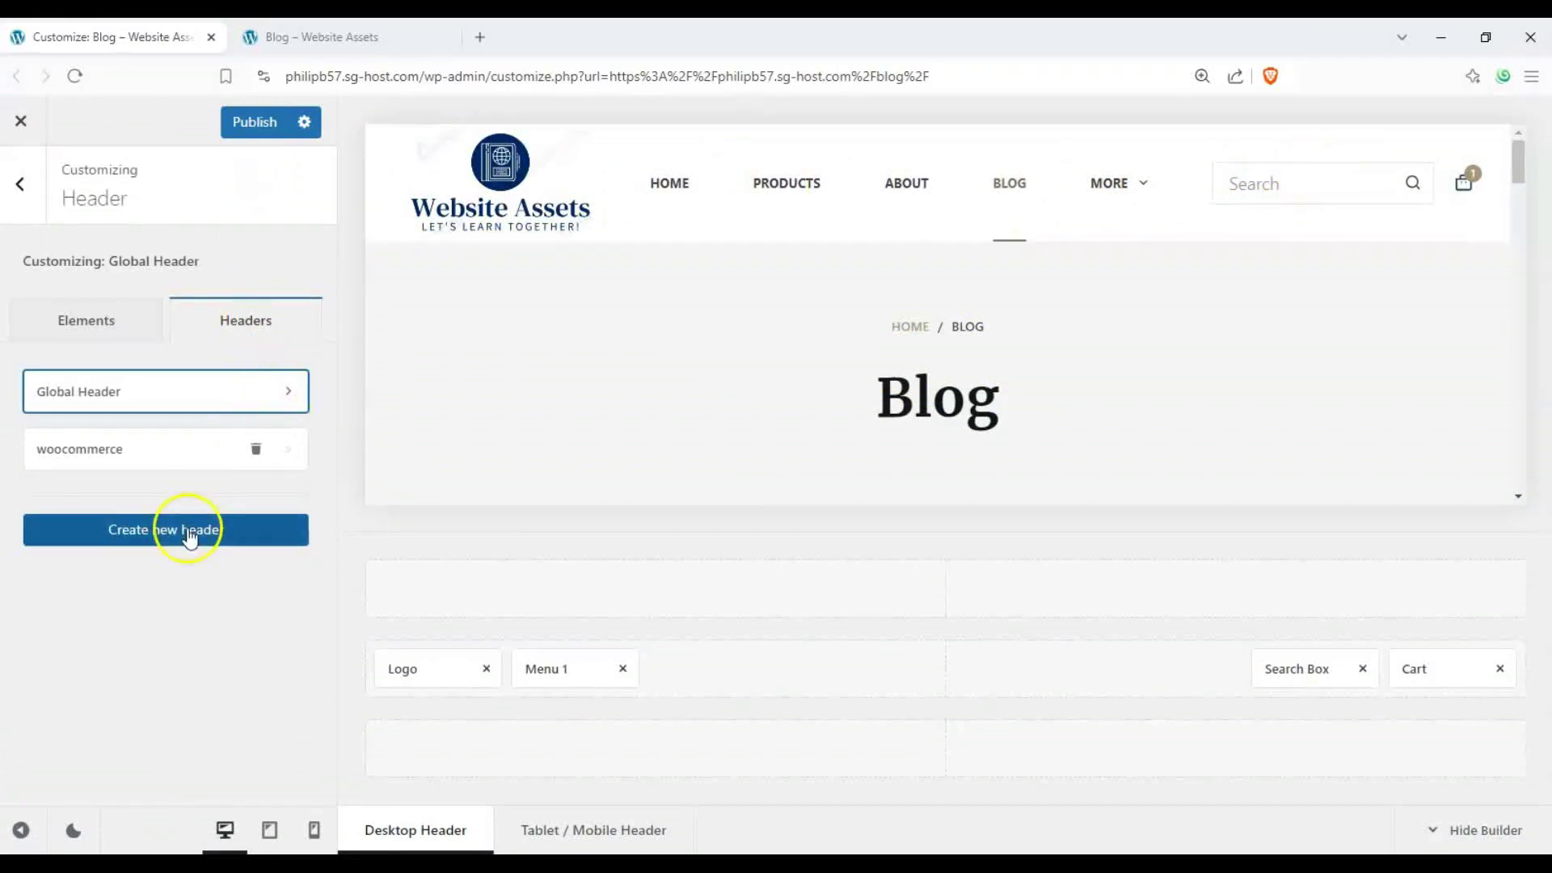
pyautogui.click(187, 529)
pyautogui.click(596, 456)
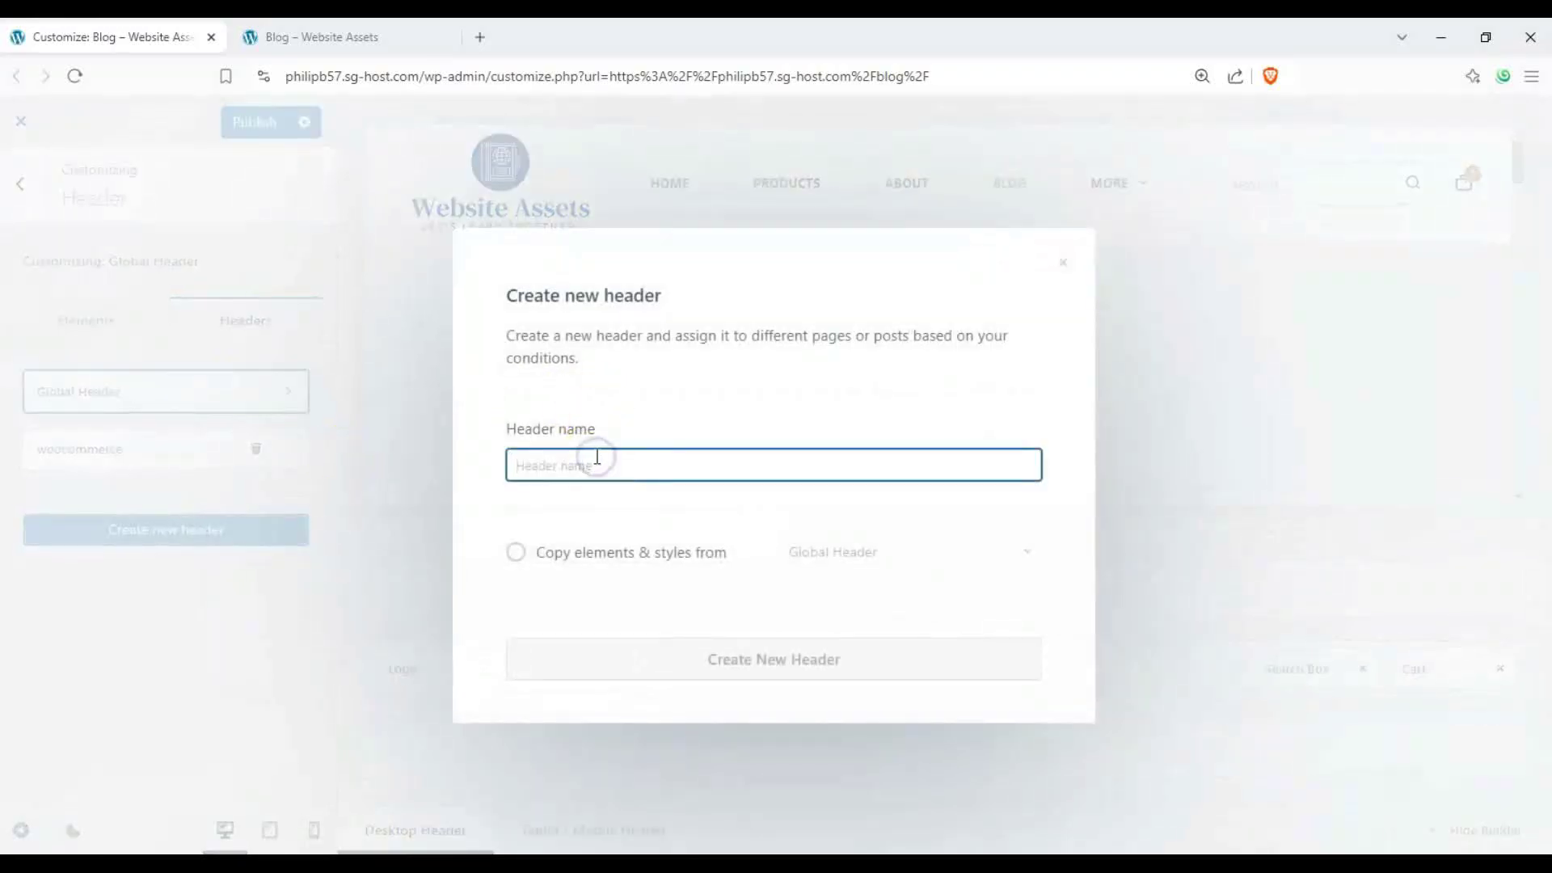
pyautogui.write('p')
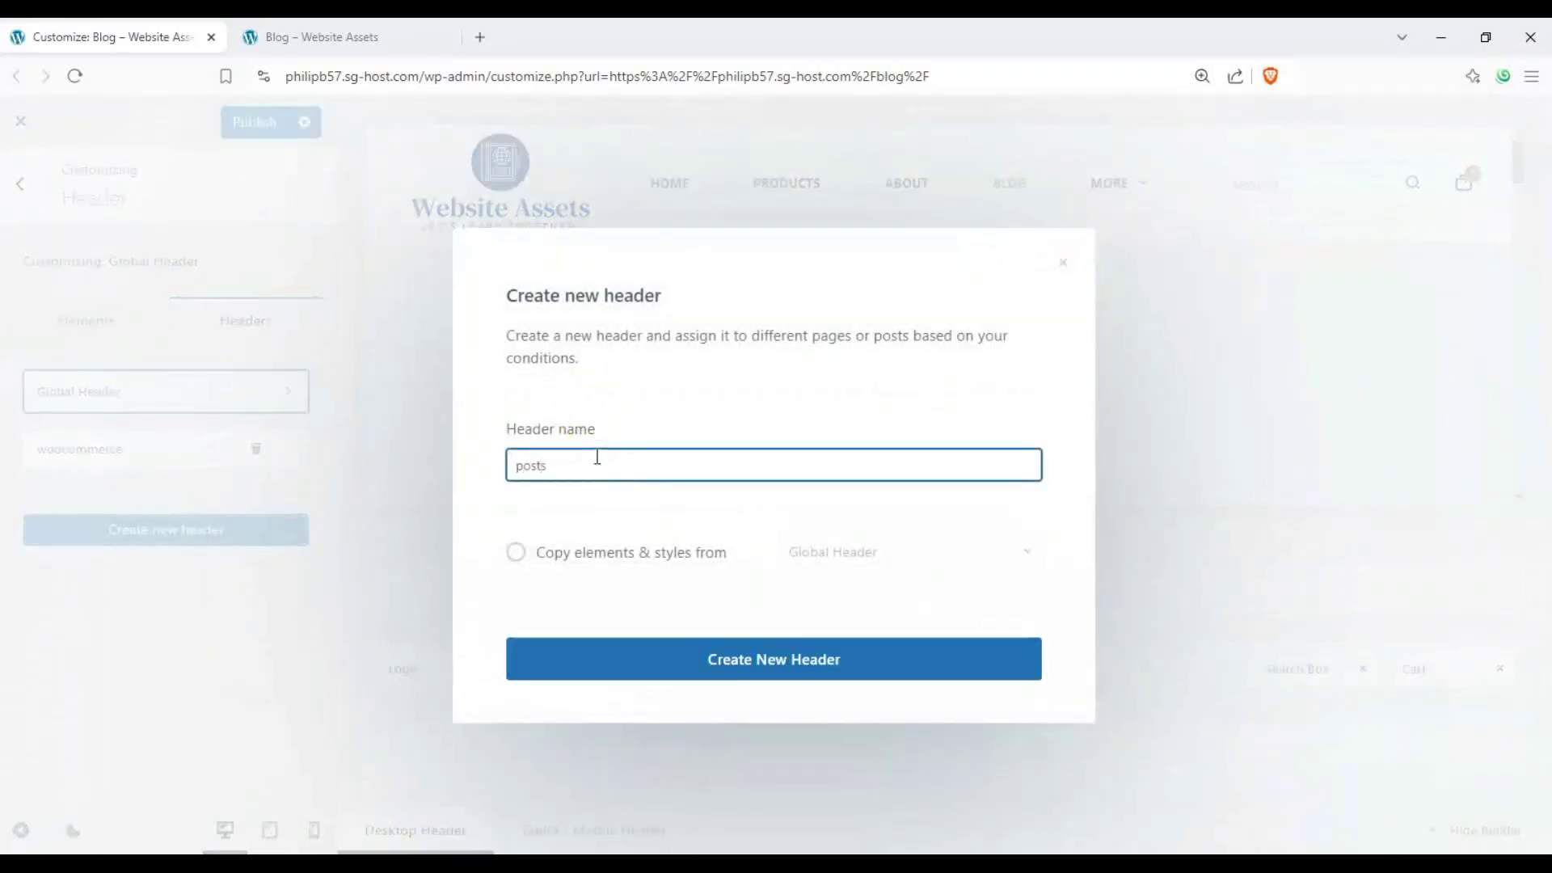
pyautogui.write('osts')
pyautogui.press('BackSpace')
pyautogui.press('BackSpace')
pyautogui.press('BackSpace')
pyautogui.press('BackSpace')
pyautogui.press('BackSpace')
pyautogui.write('bl')
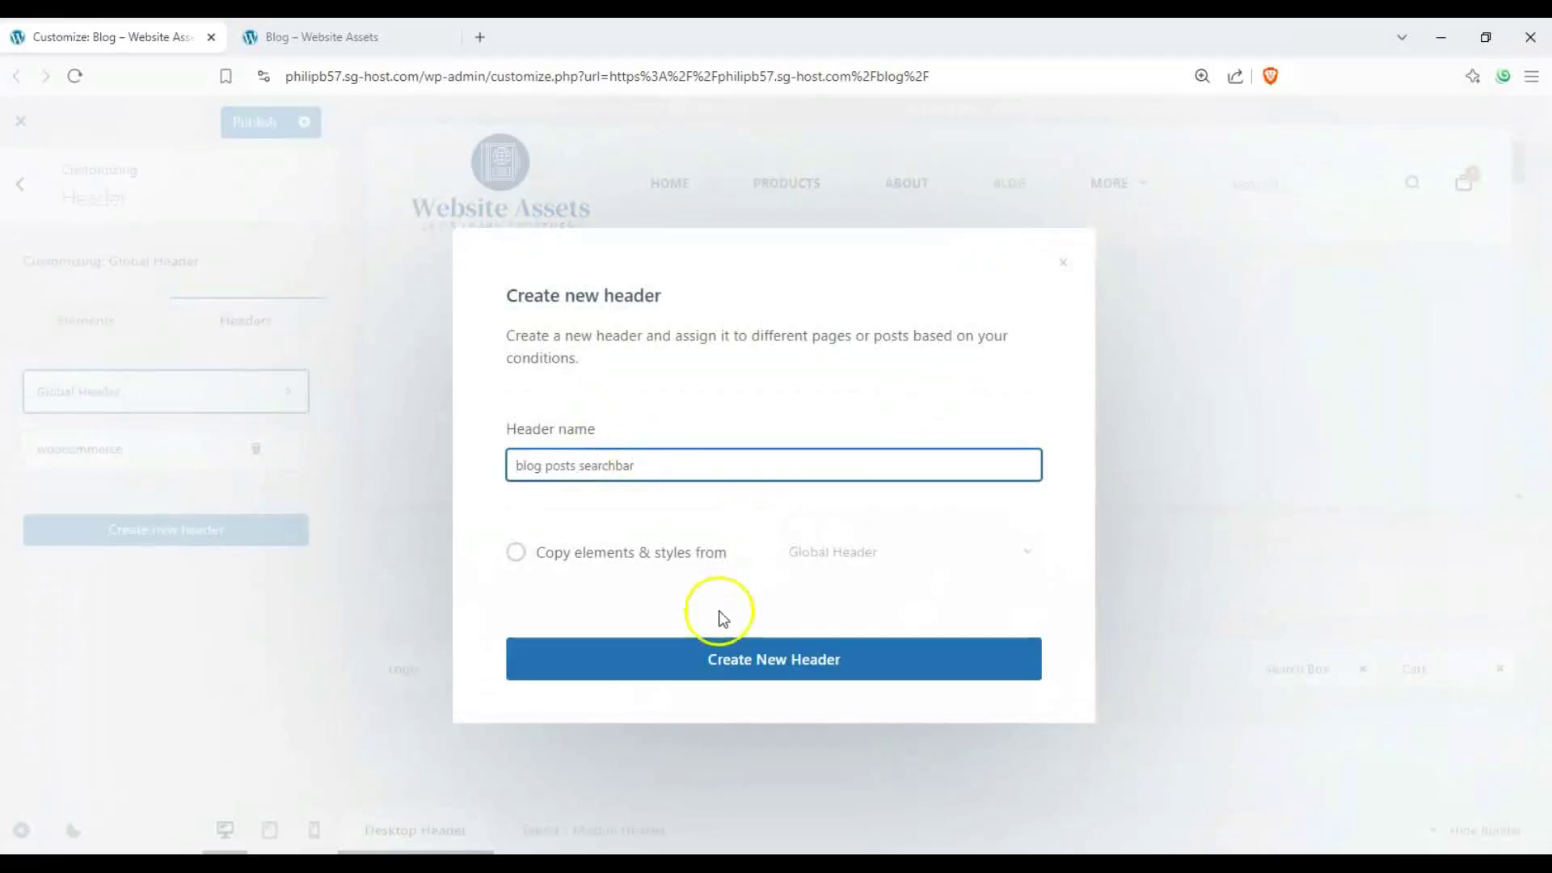
pyautogui.click(732, 667)
# - Examine the layout of the "blog posts searchbar" header and its general and design settings
pyautogui.click(186, 444)
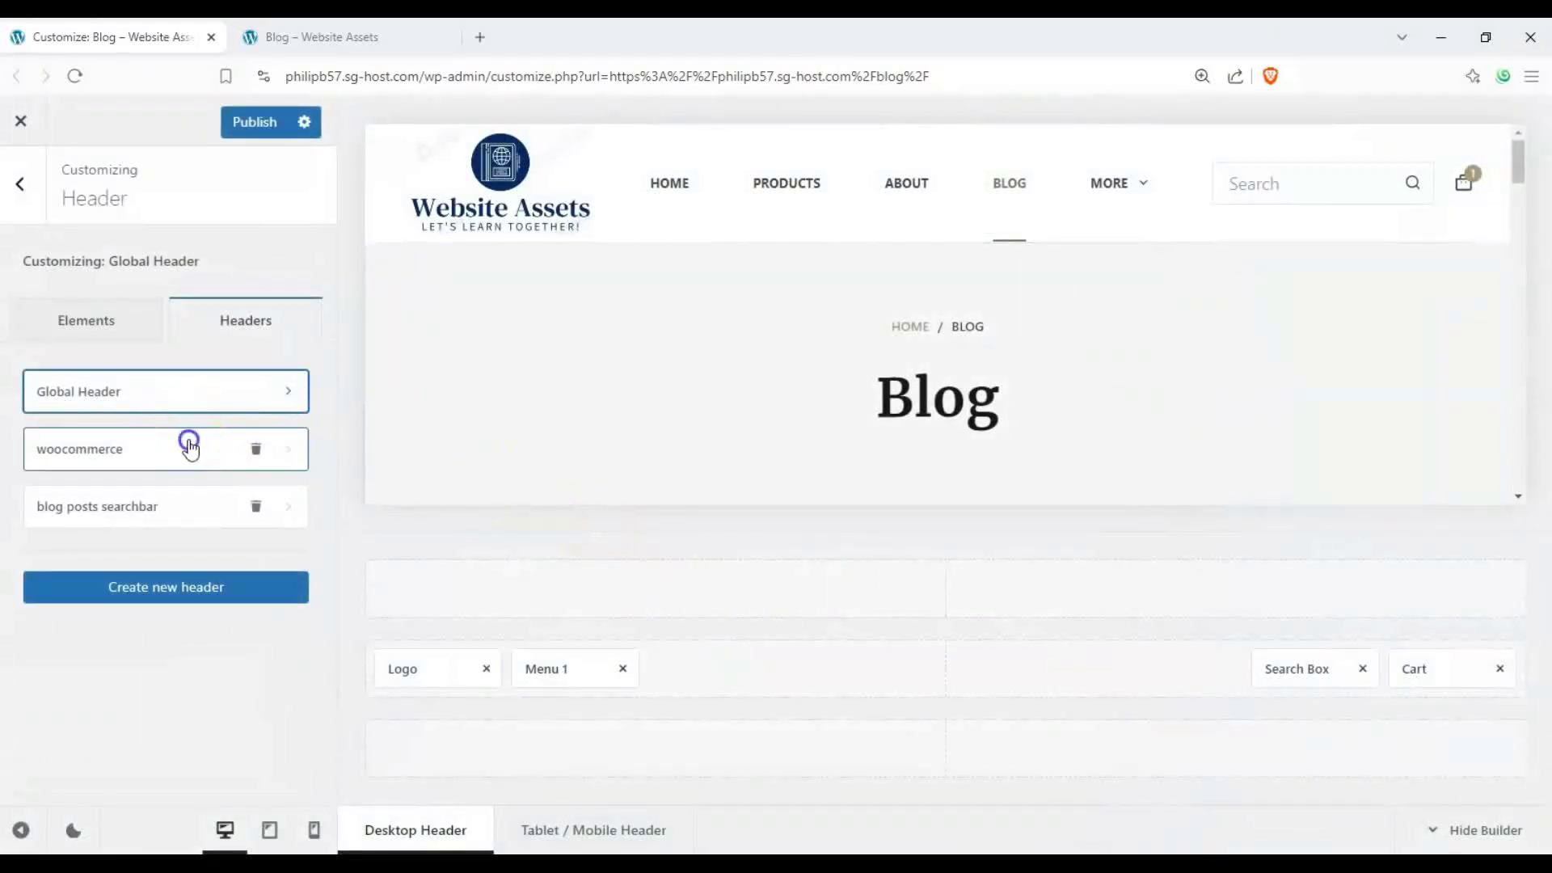
pyautogui.click(181, 511)
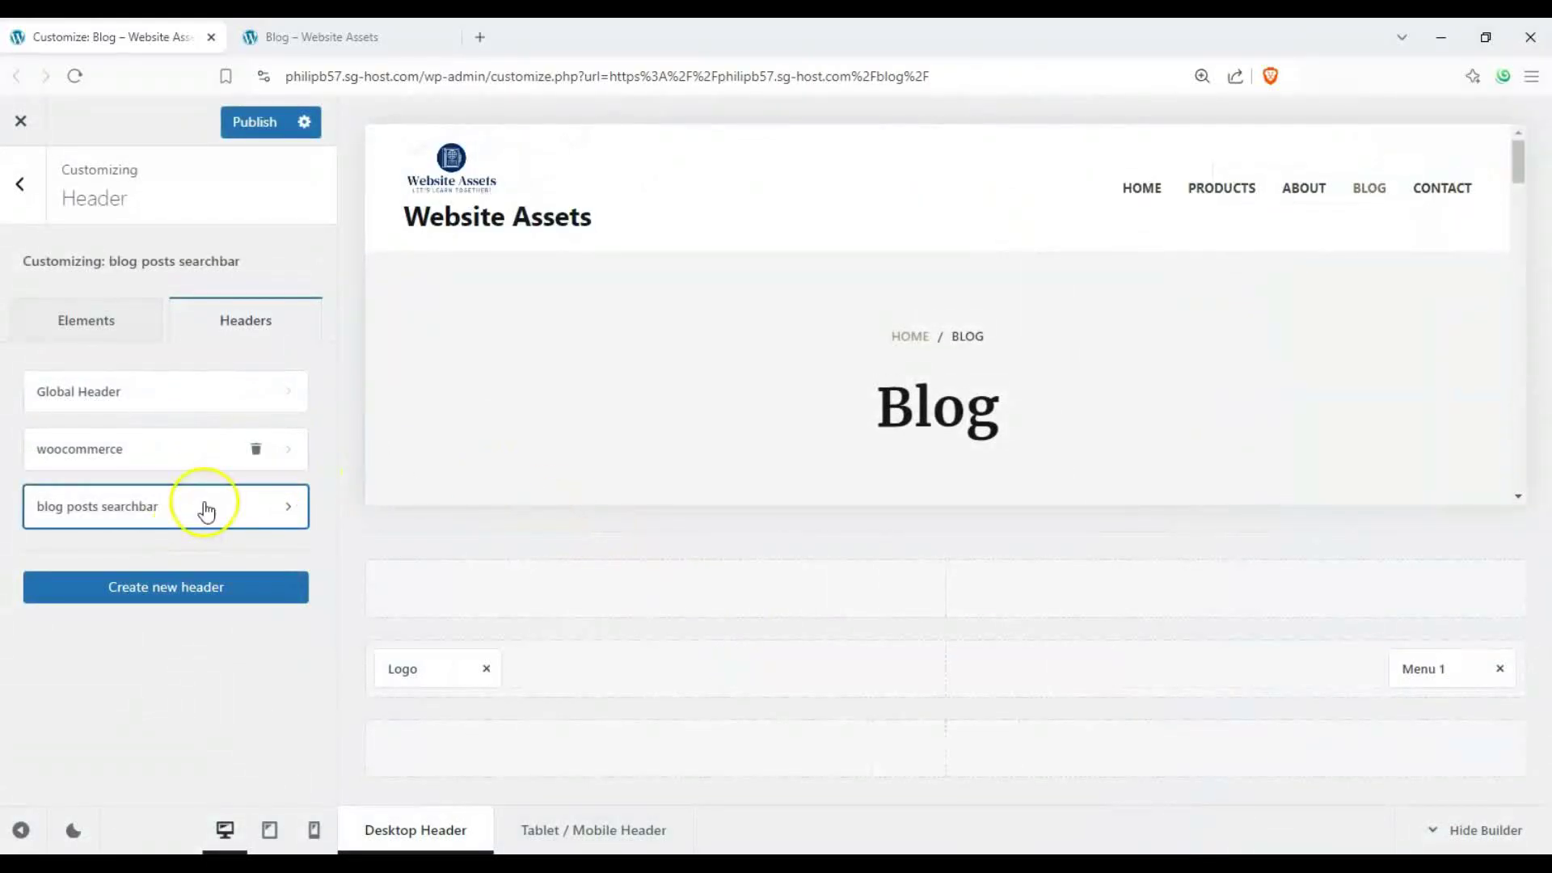
pyautogui.click(297, 509)
pyautogui.click(19, 187)
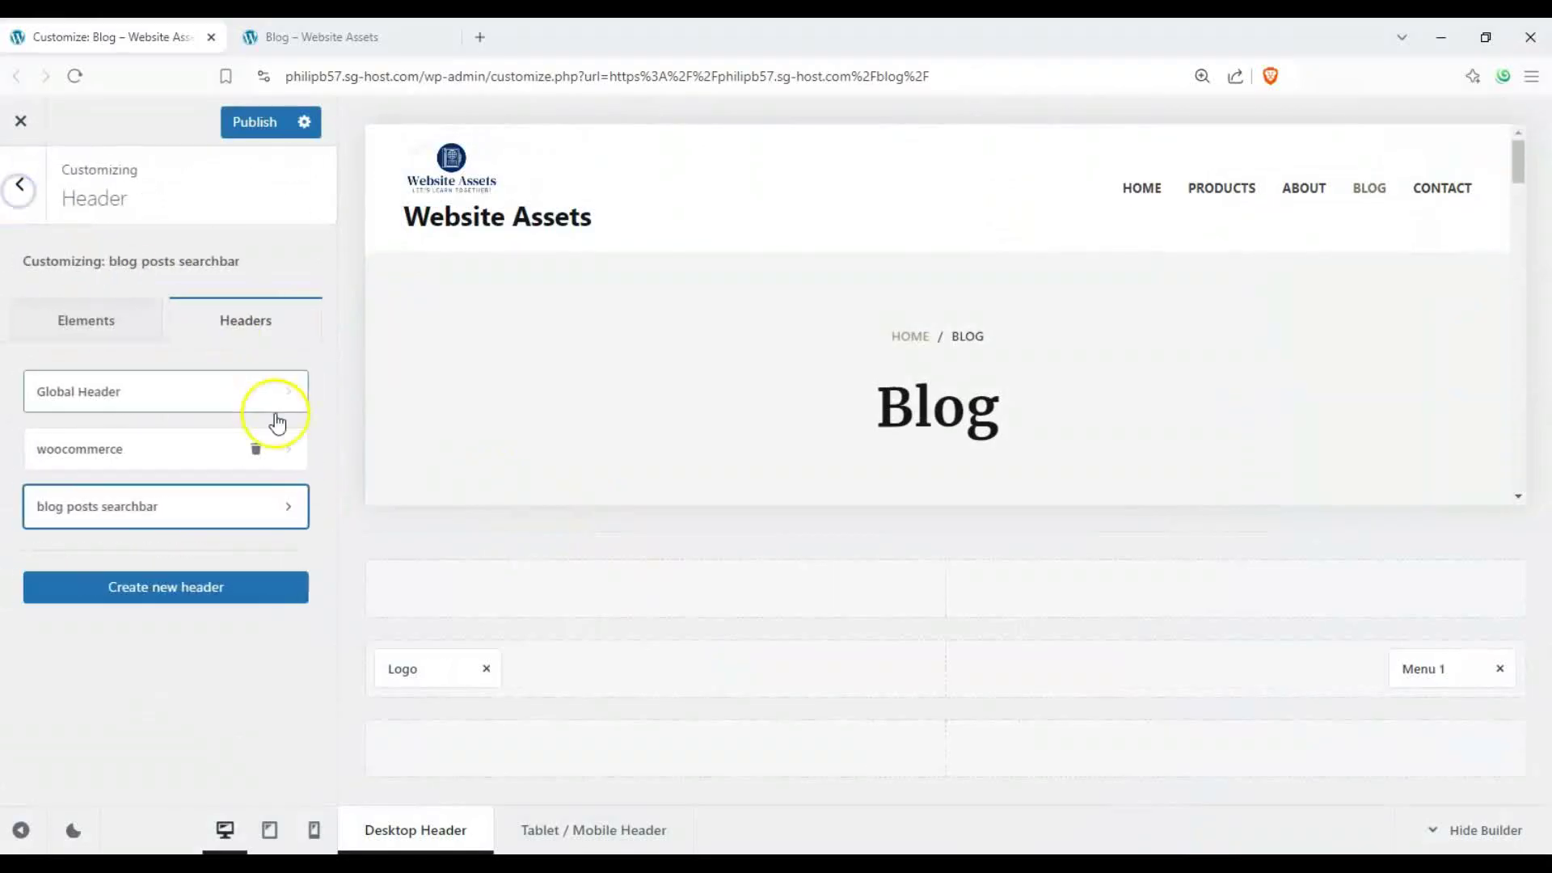
pyautogui.click(235, 511)
pyautogui.click(211, 396)
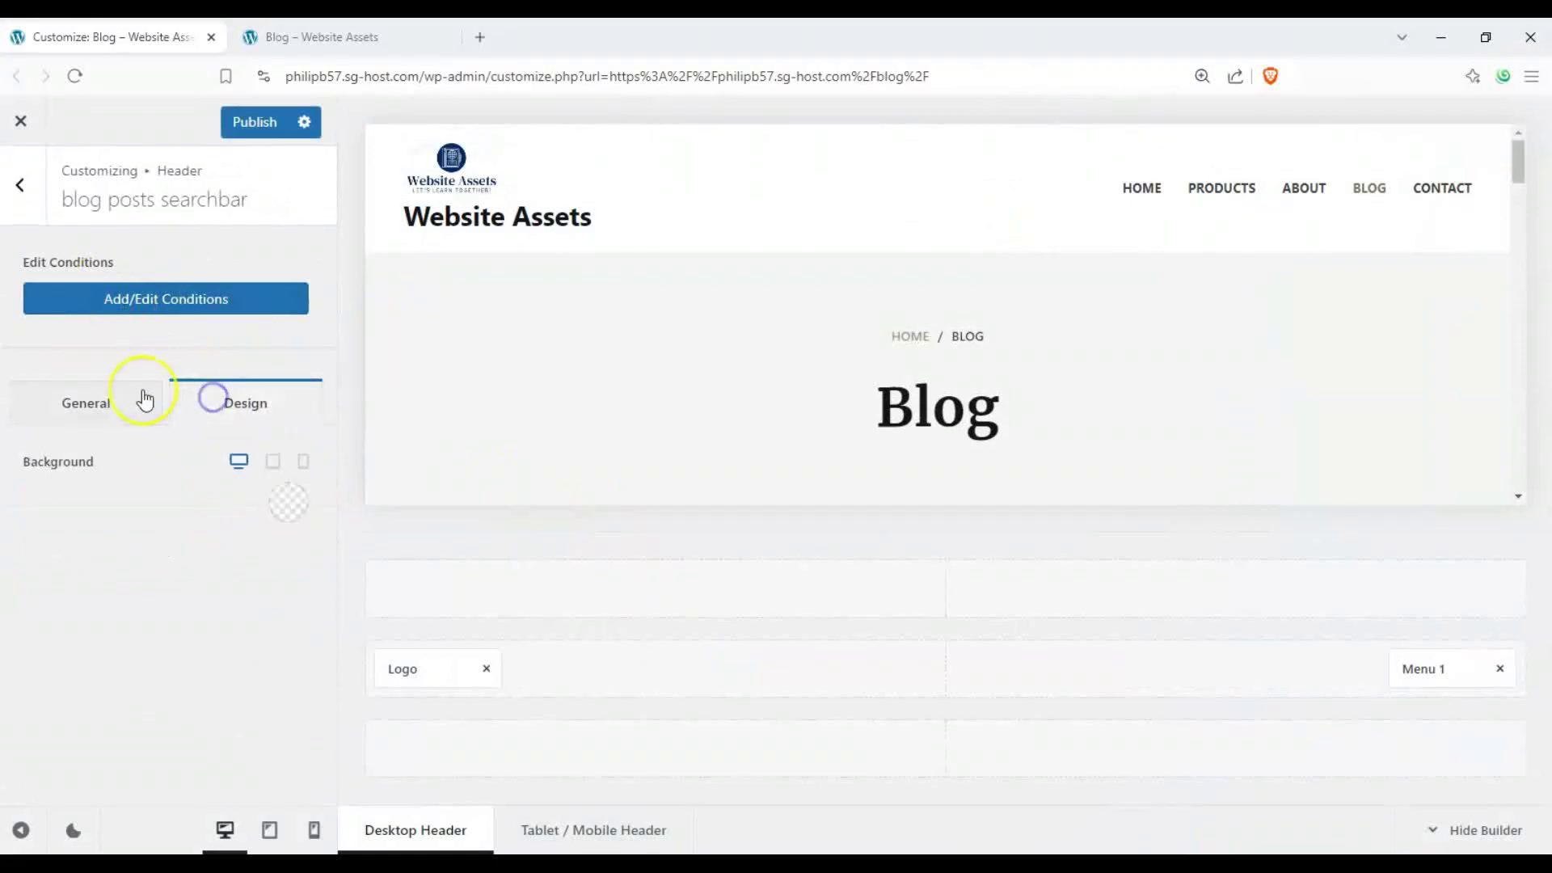
pyautogui.click(144, 398)
pyautogui.click(18, 186)
# - Make Global Header the active header and delete the "blog posts searchbar" header
pyautogui.click(172, 393)
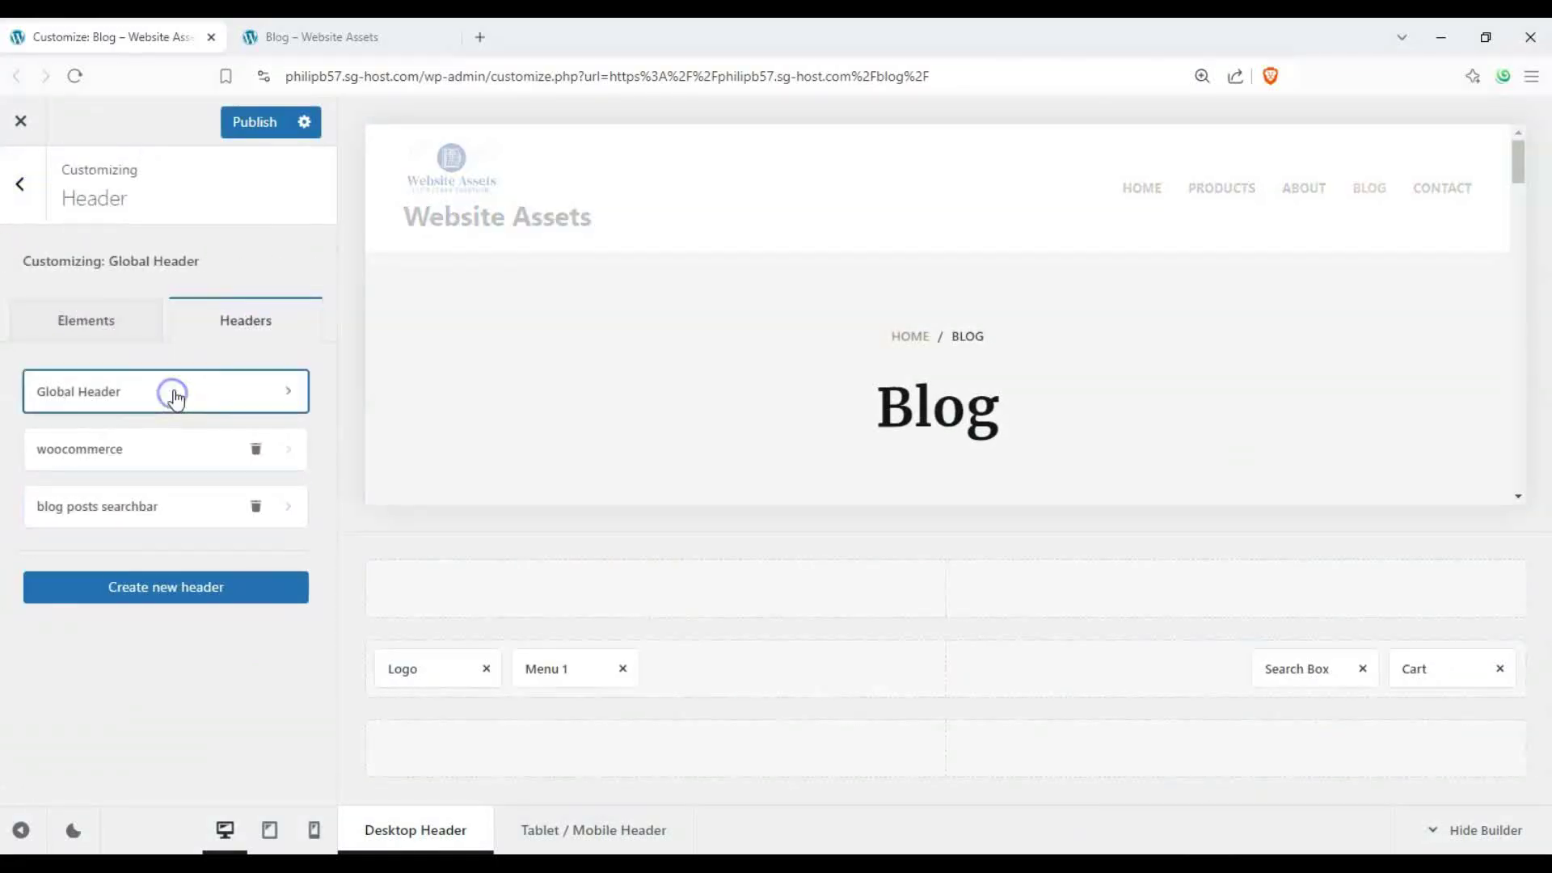
pyautogui.click(255, 506)
pyautogui.click(835, 575)
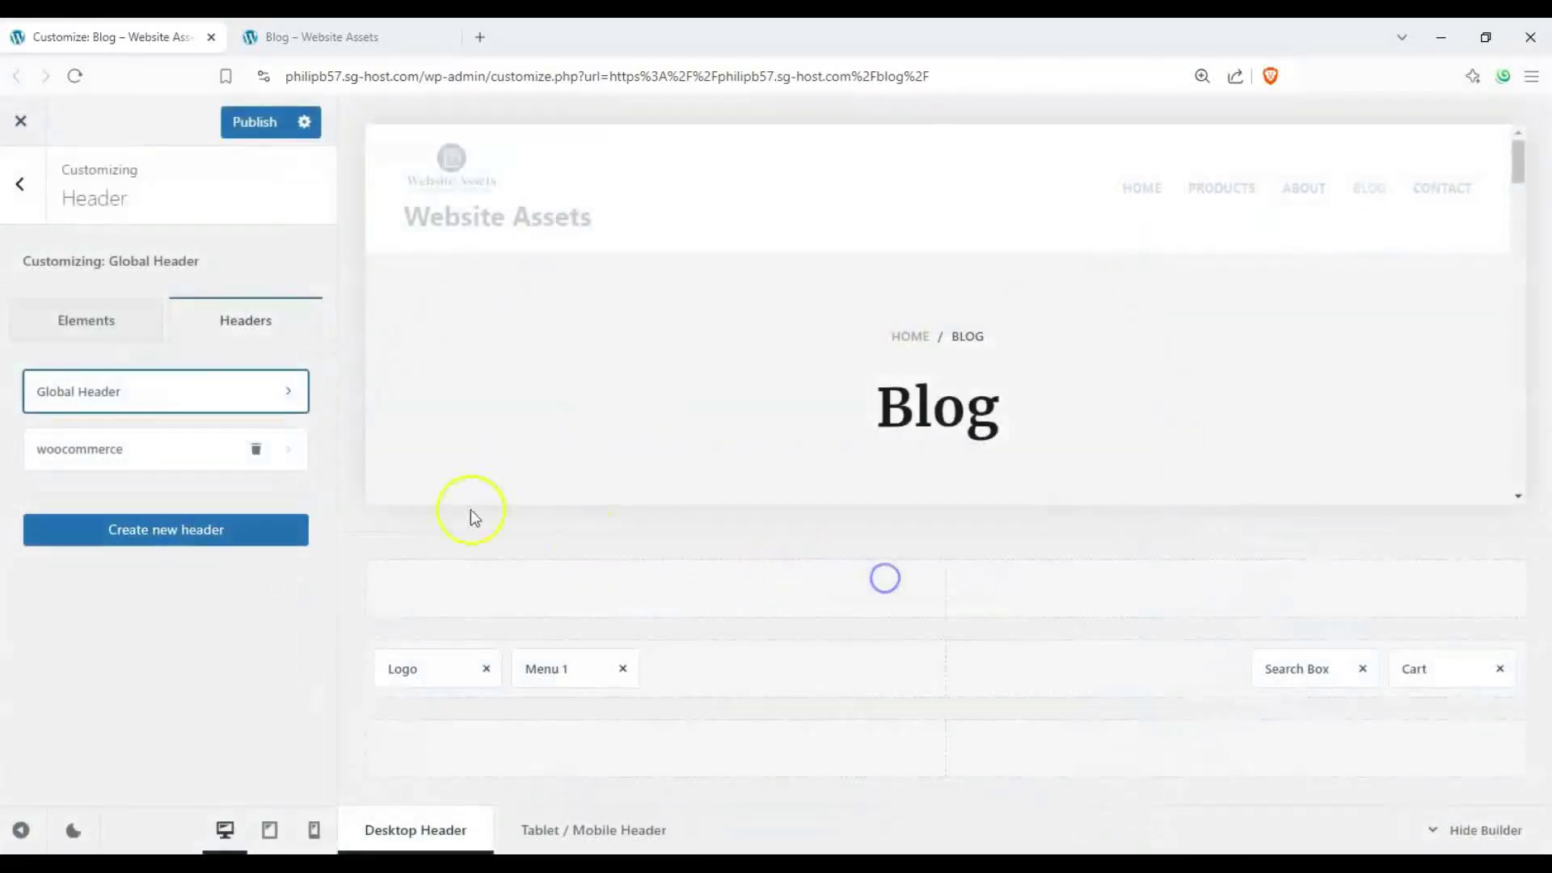
pyautogui.click(225, 396)
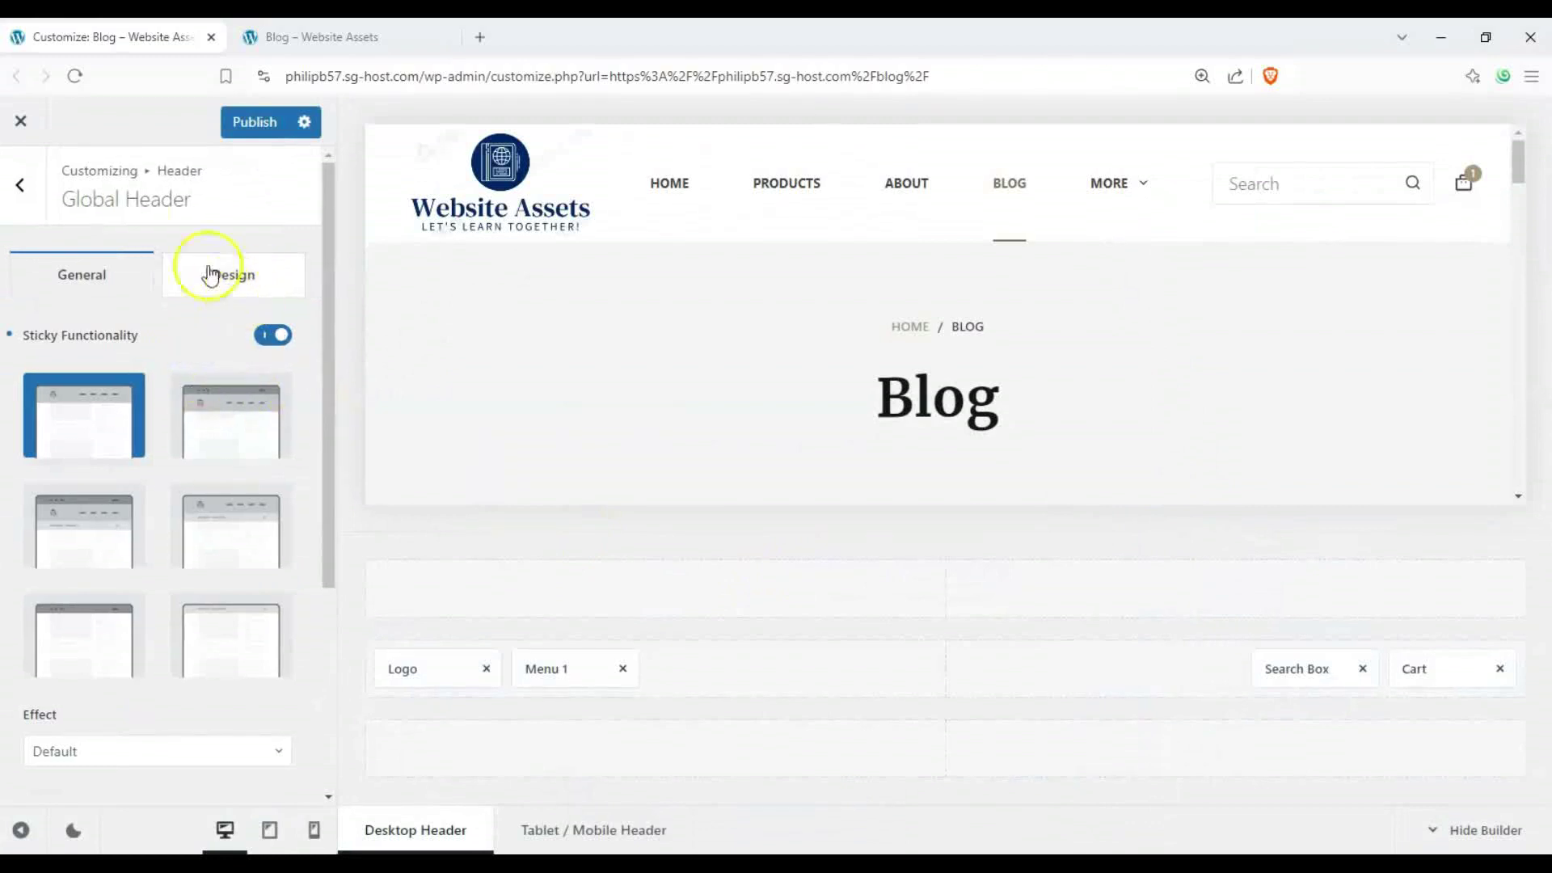
pyautogui.click(19, 184)
# - Create a new header named "blog posts search bar header" with elements and styles copied from Global Header
pyautogui.click(192, 532)
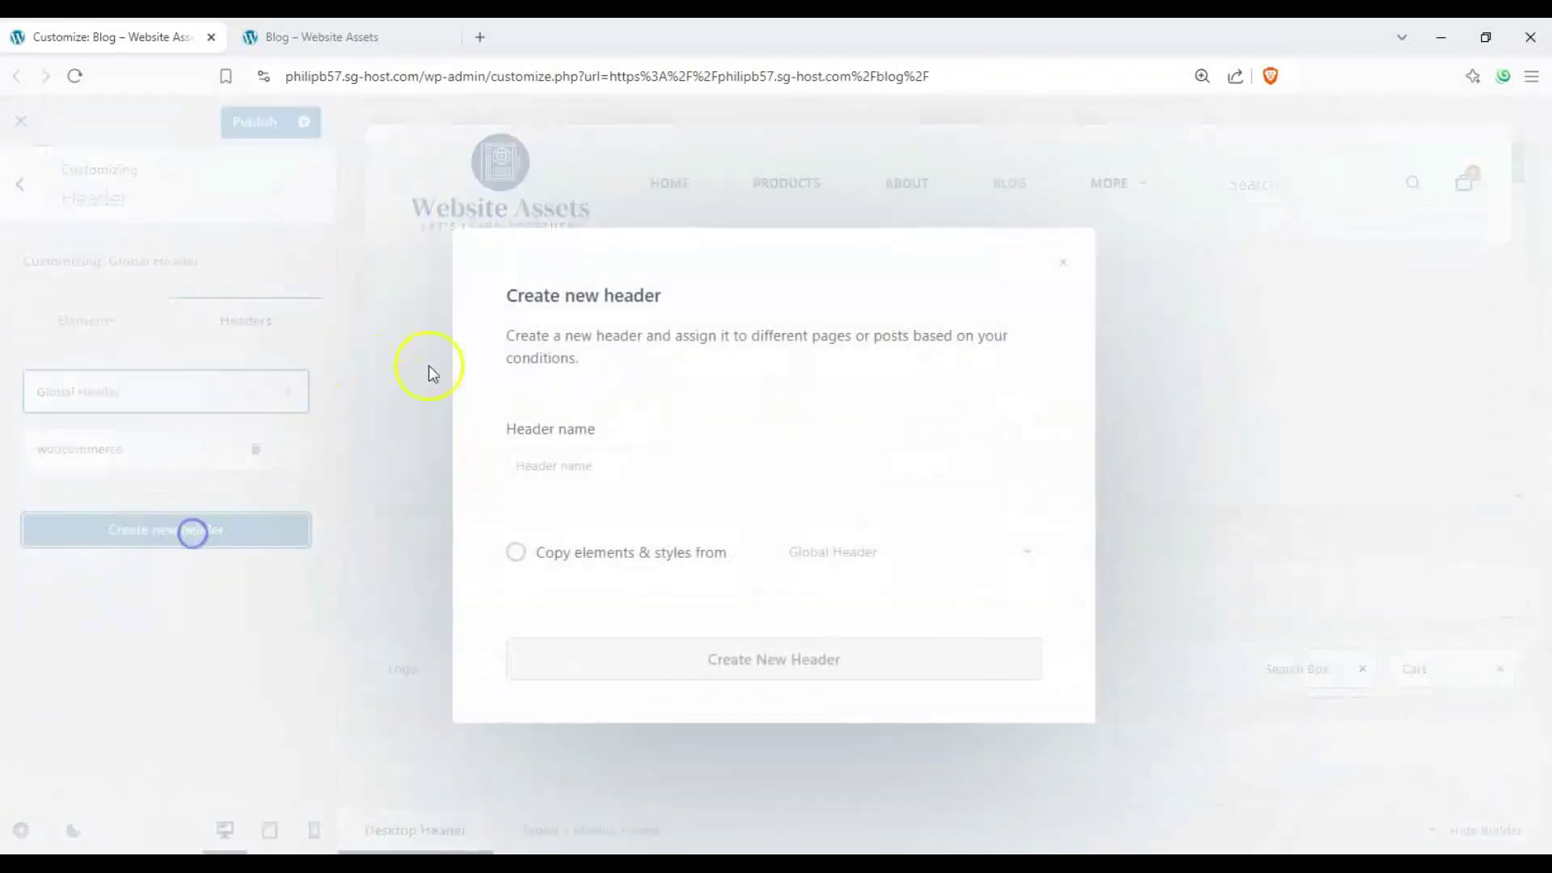
pyautogui.click(533, 553)
pyautogui.click(625, 475)
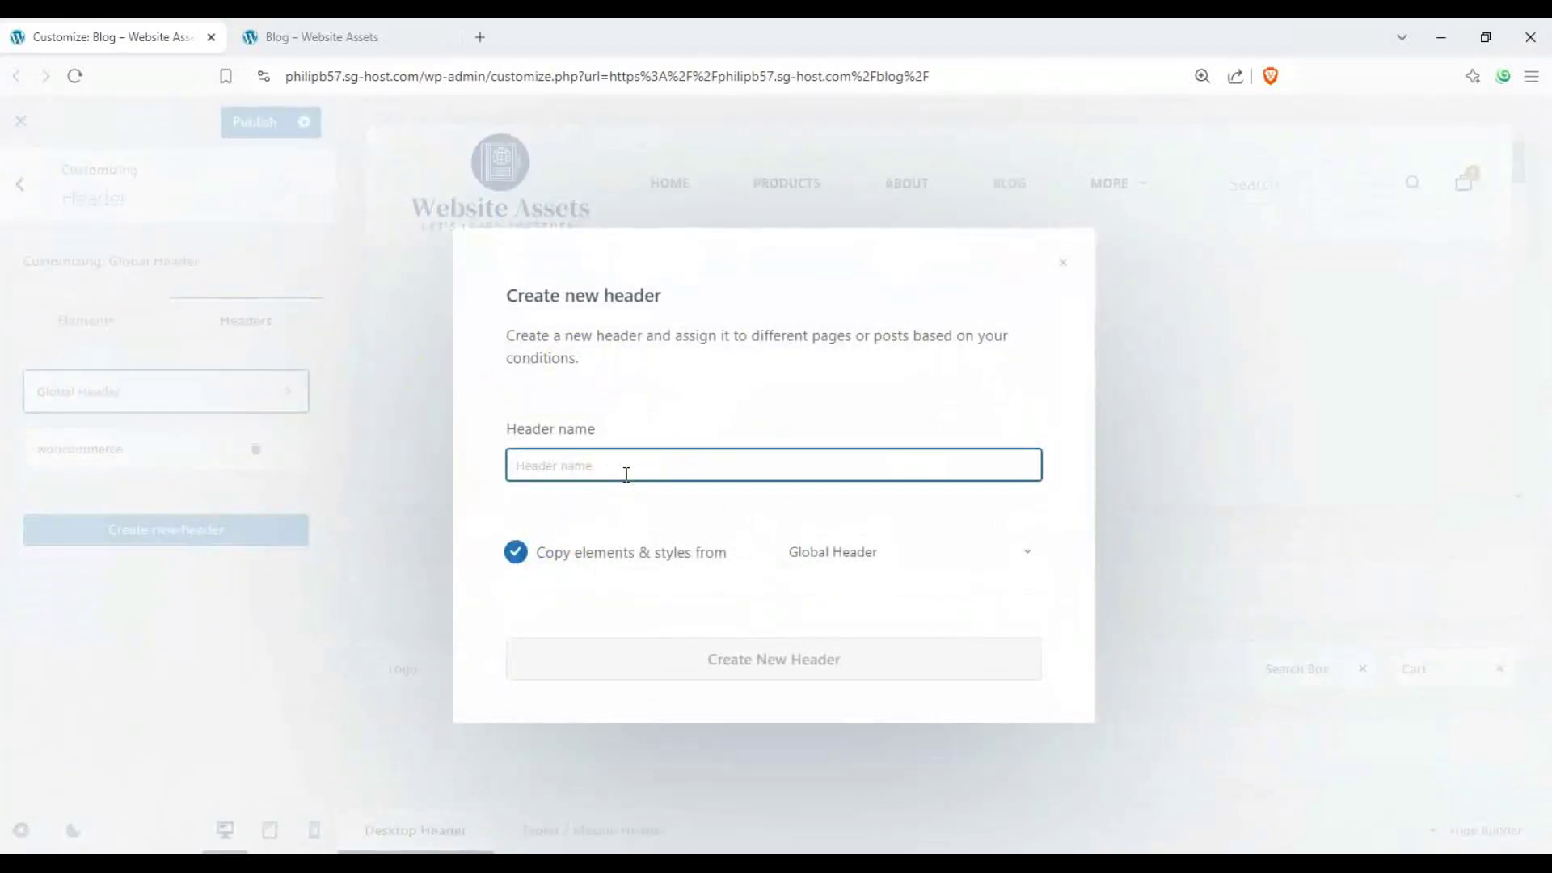
pyautogui.write('blog posts search bar header')
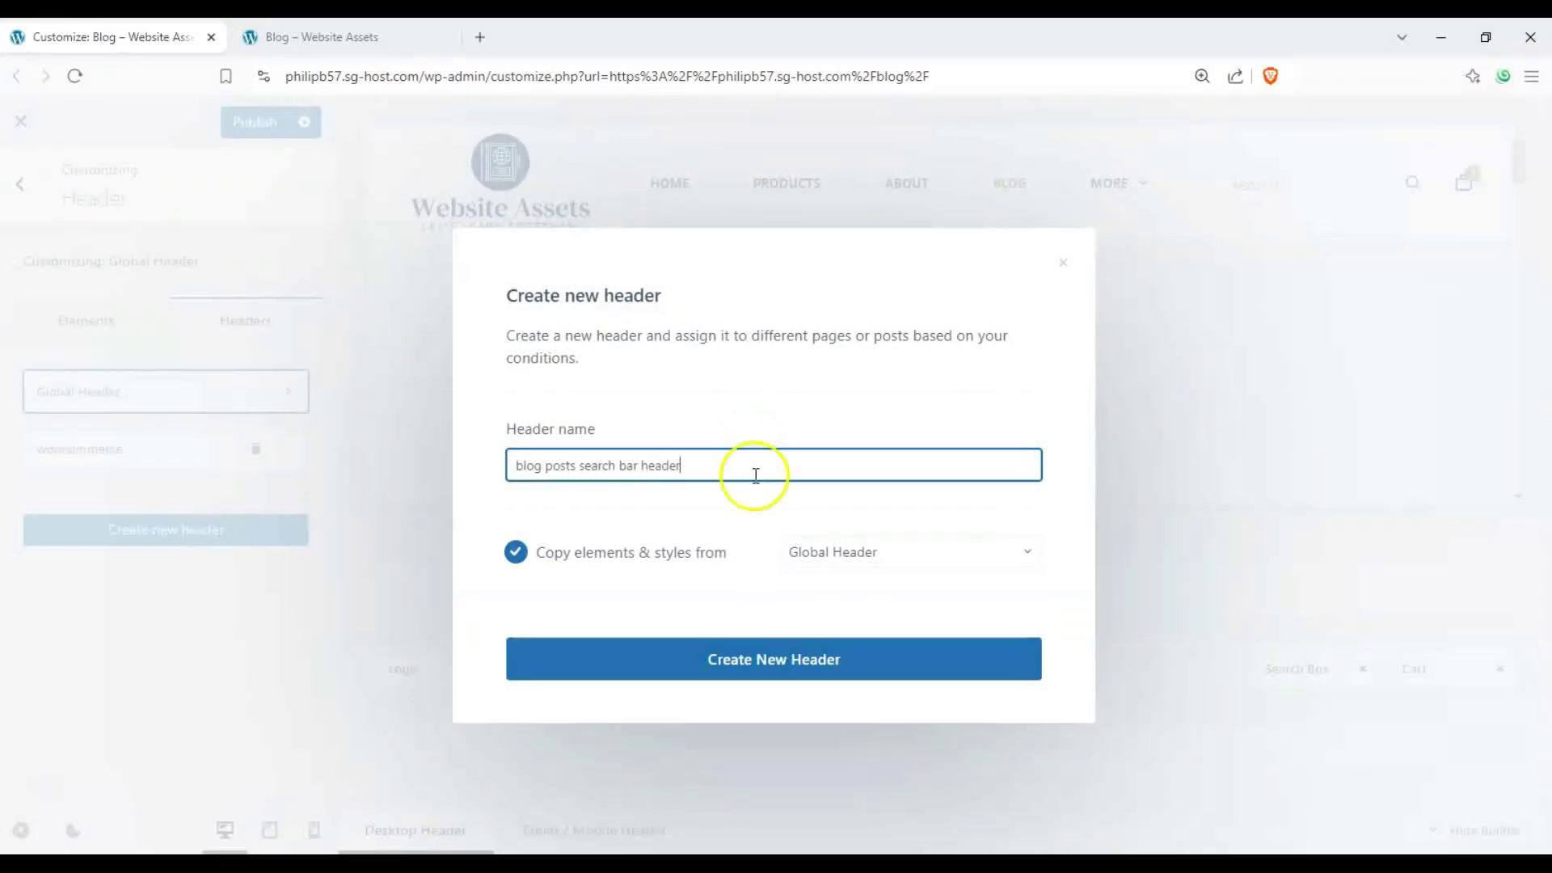
pyautogui.click(742, 658)
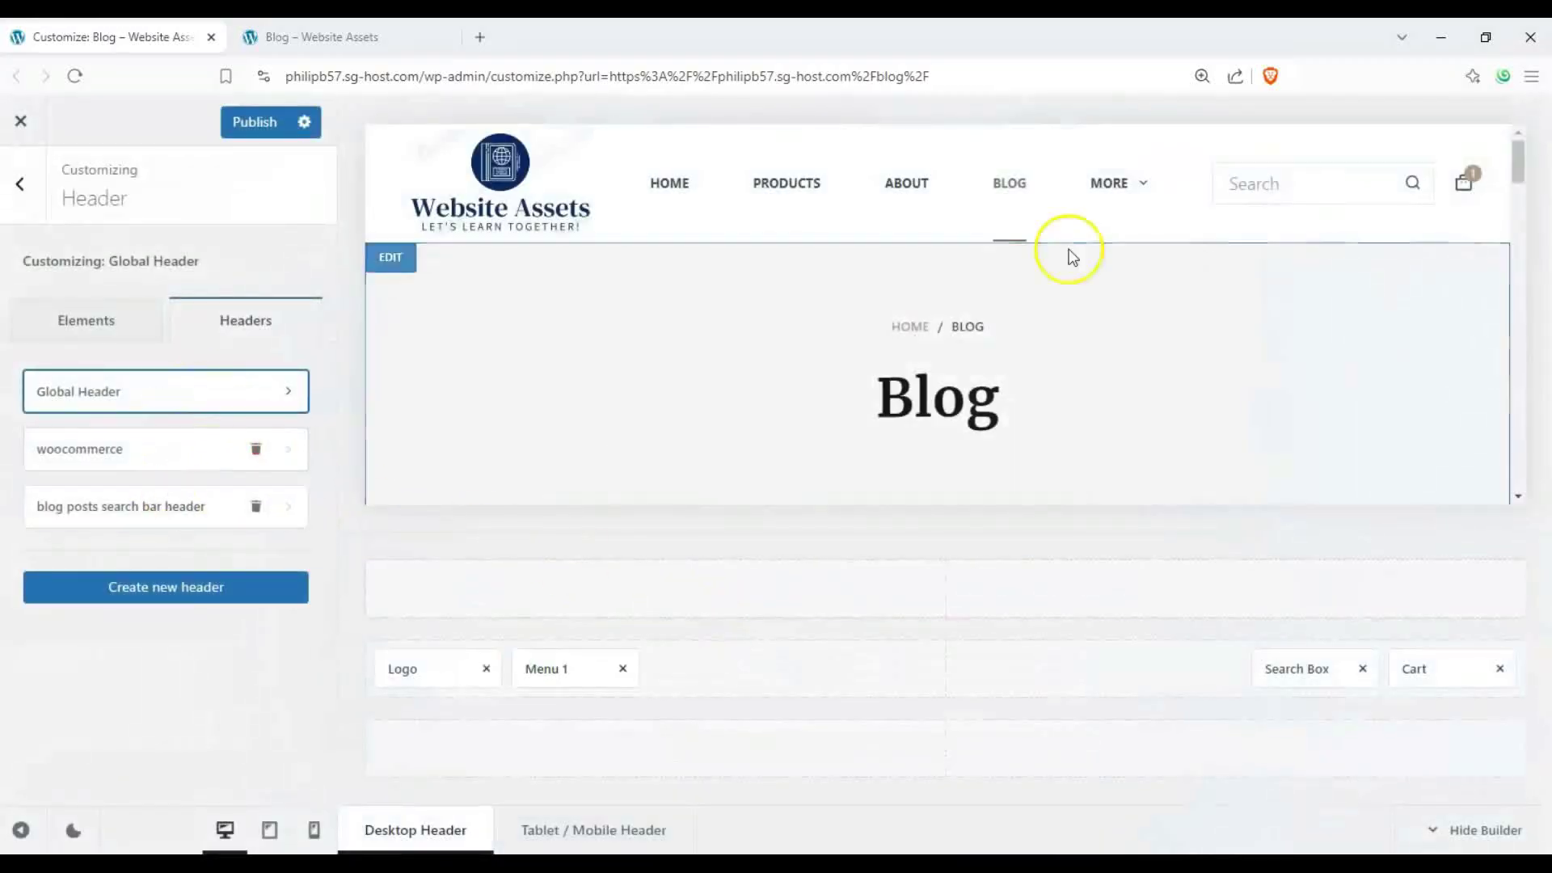
# - Check the Search Box settings and search criteria in the "blog posts search bar header"
pyautogui.click(195, 502)
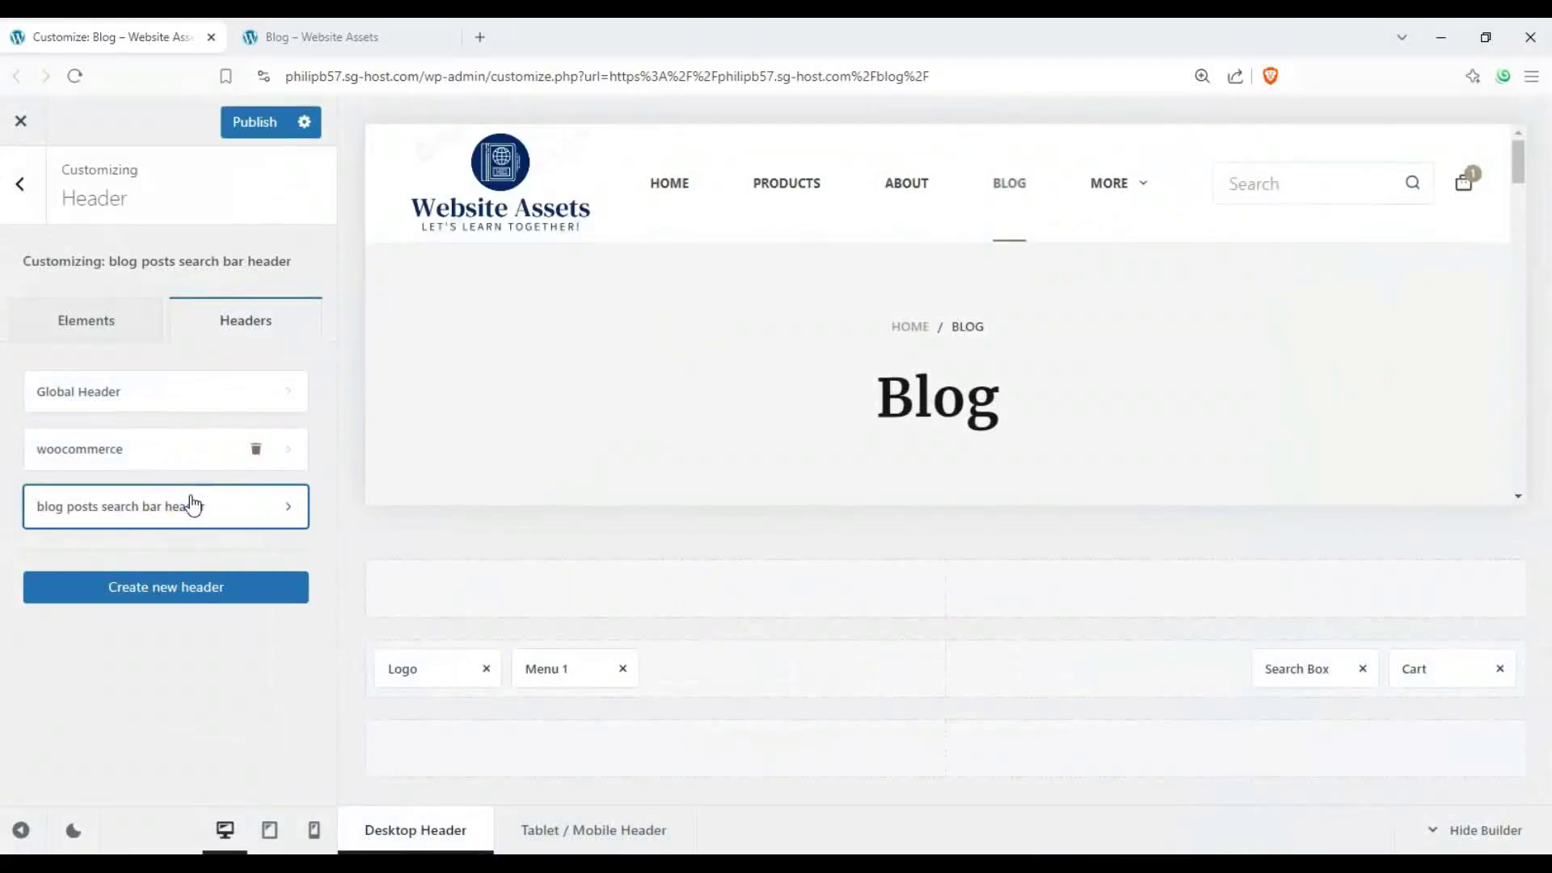
pyautogui.click(1311, 675)
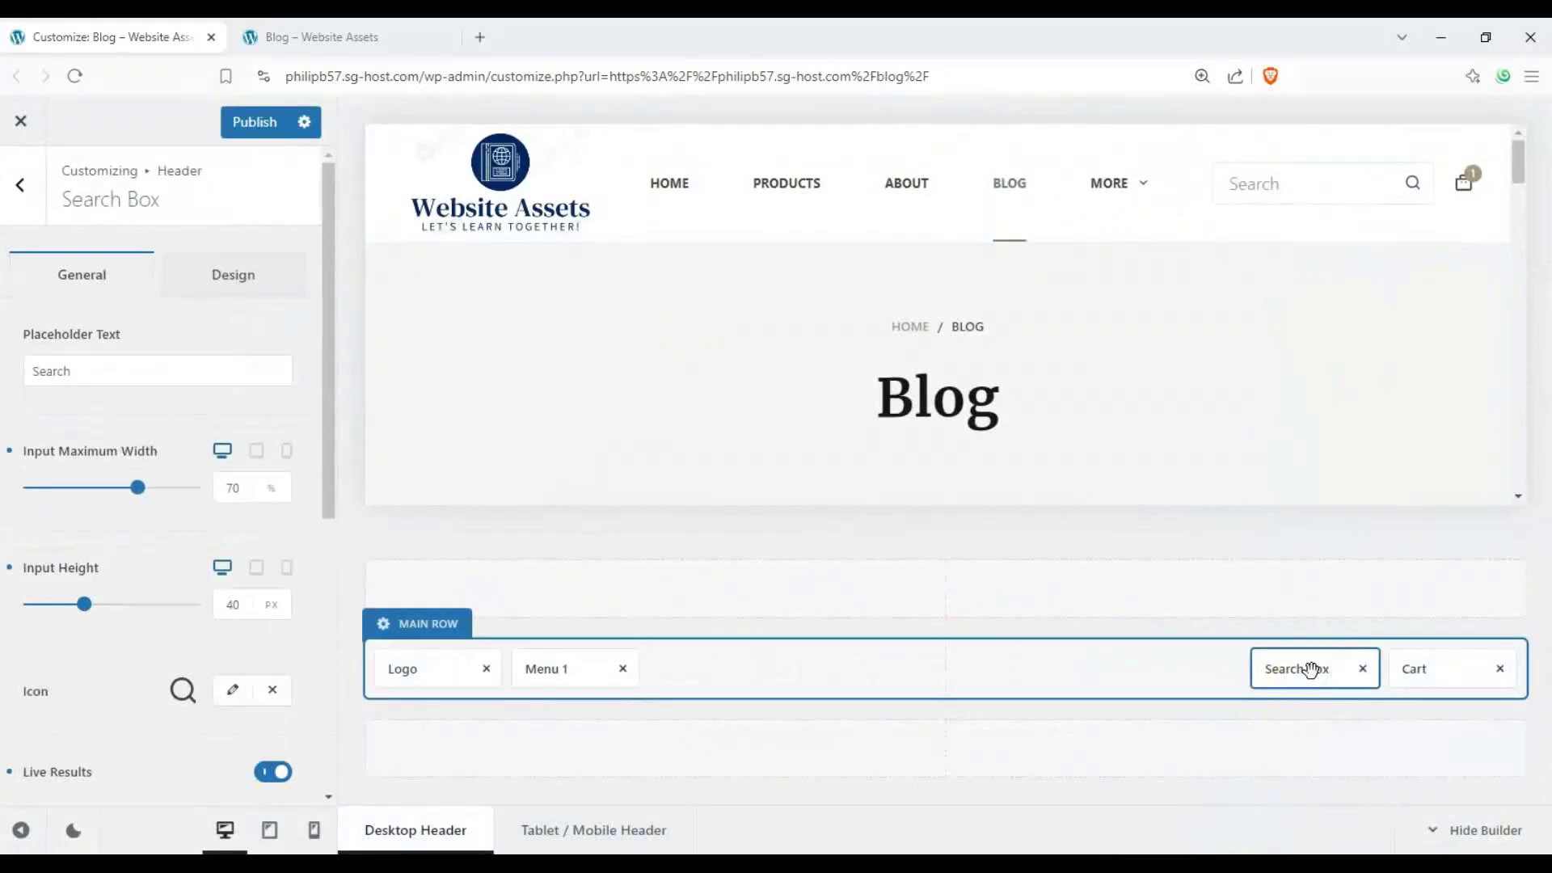
pyautogui.scroll(-4, 287, 623)
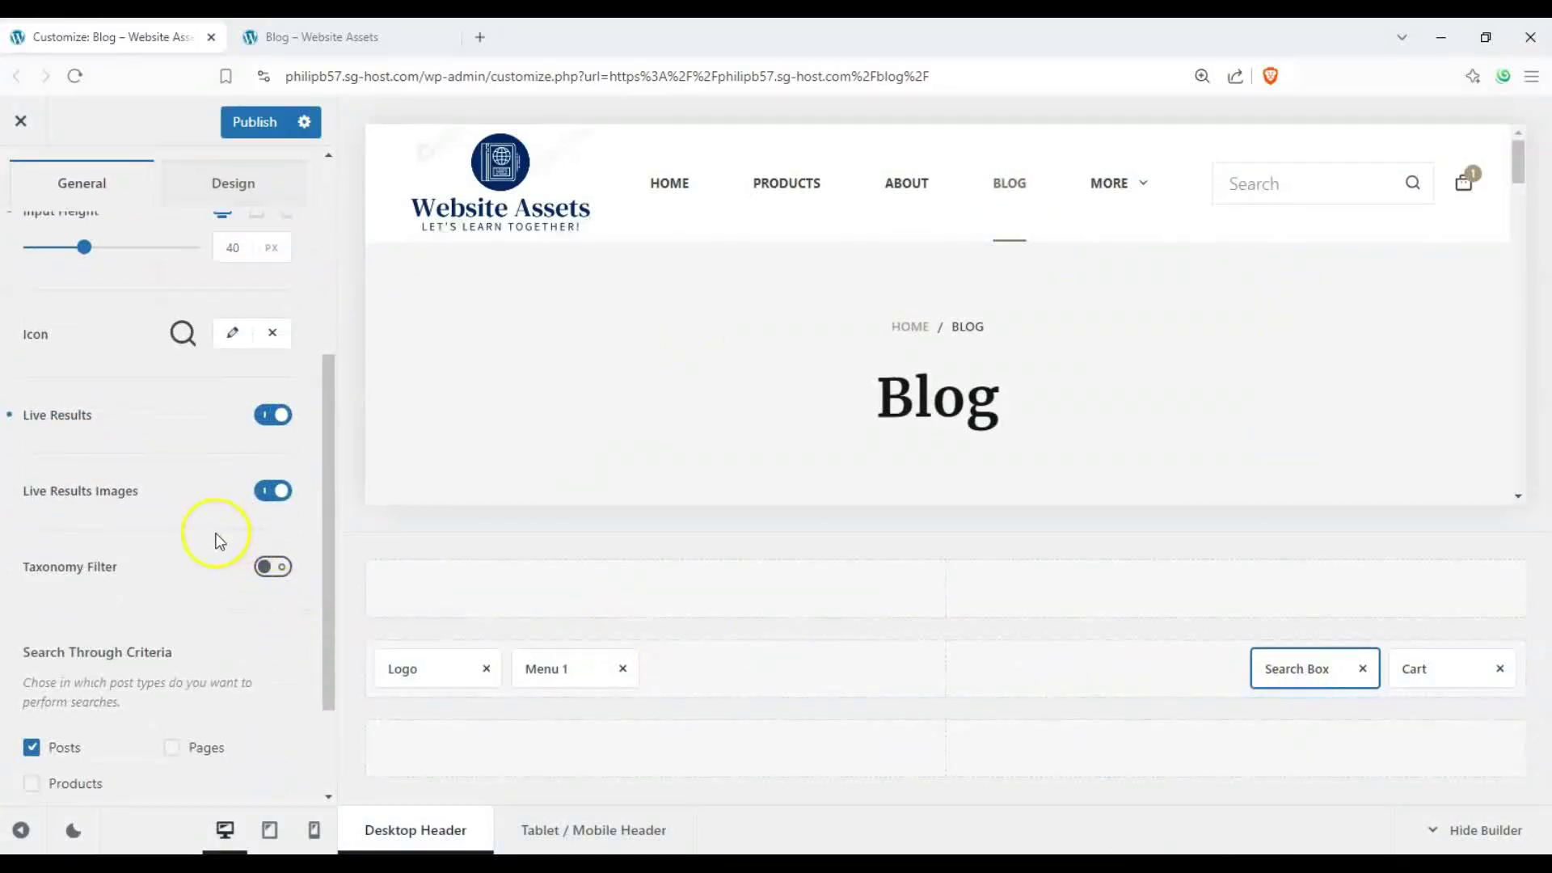
pyautogui.scroll(-2, 230, 549)
pyautogui.scroll(2, 81, 242)
pyautogui.scroll(3, 44, 234)
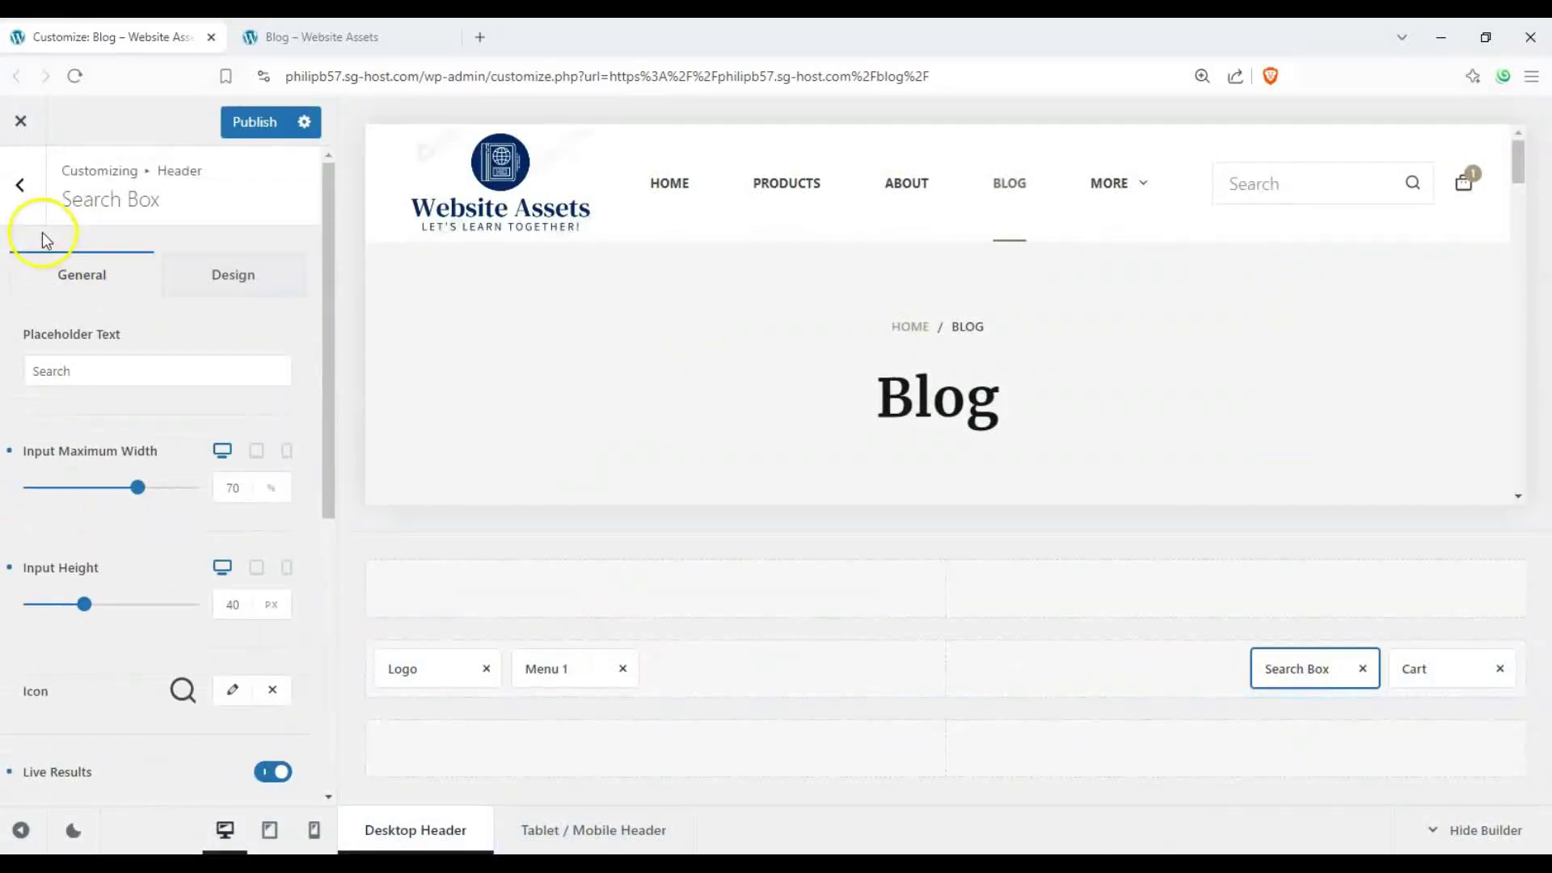
# - In the Global Header's Search Box, add Pages and Products to the search criteria
pyautogui.click(19, 184)
pyautogui.click(188, 384)
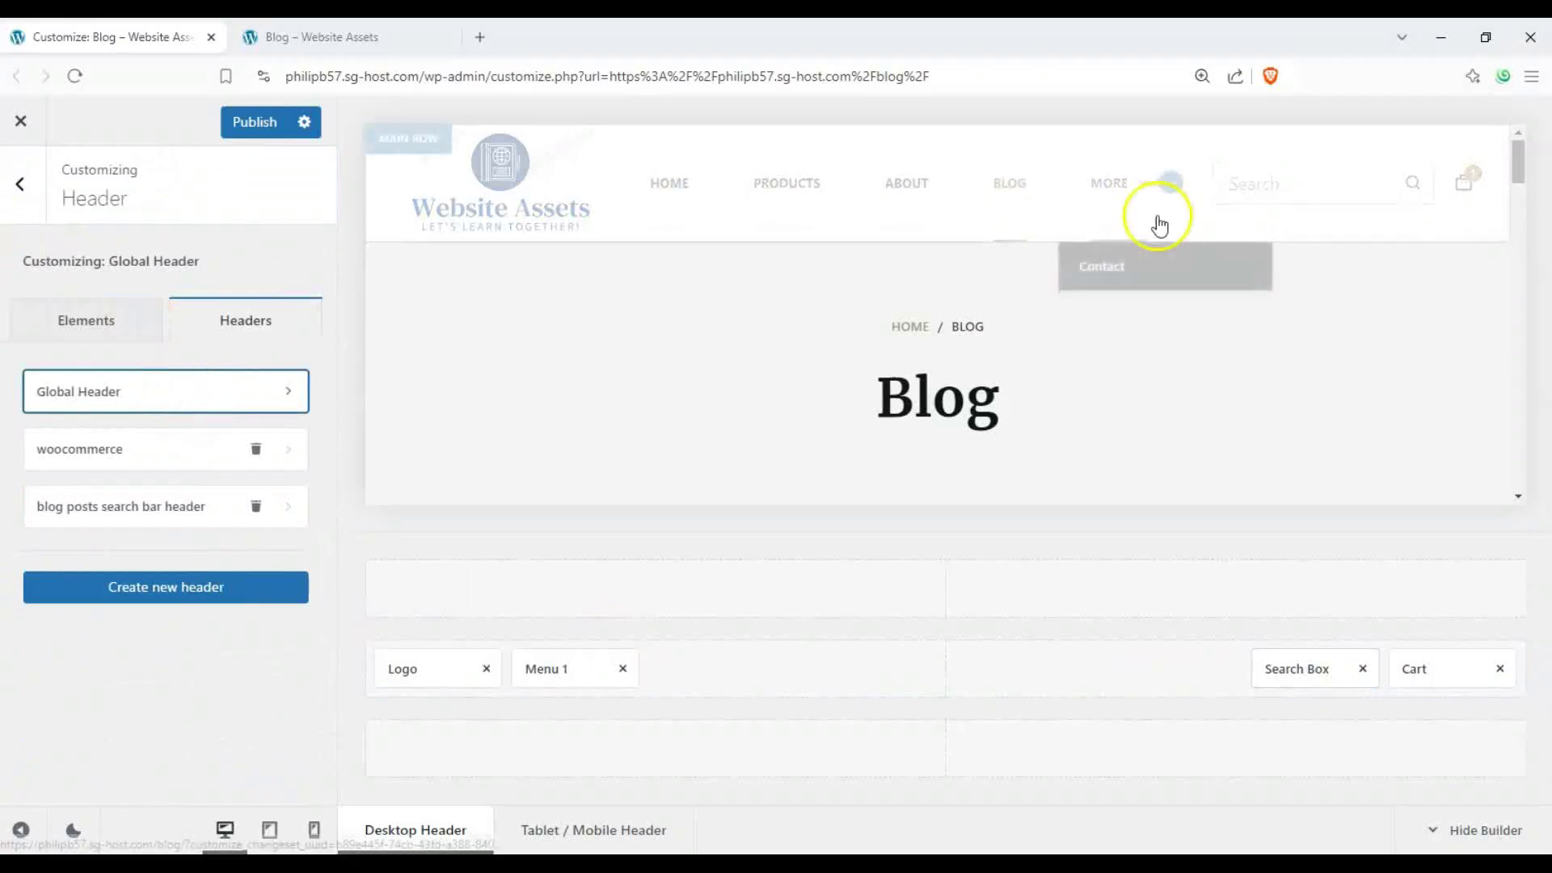
pyautogui.click(1298, 666)
pyautogui.scroll(-5, 170, 622)
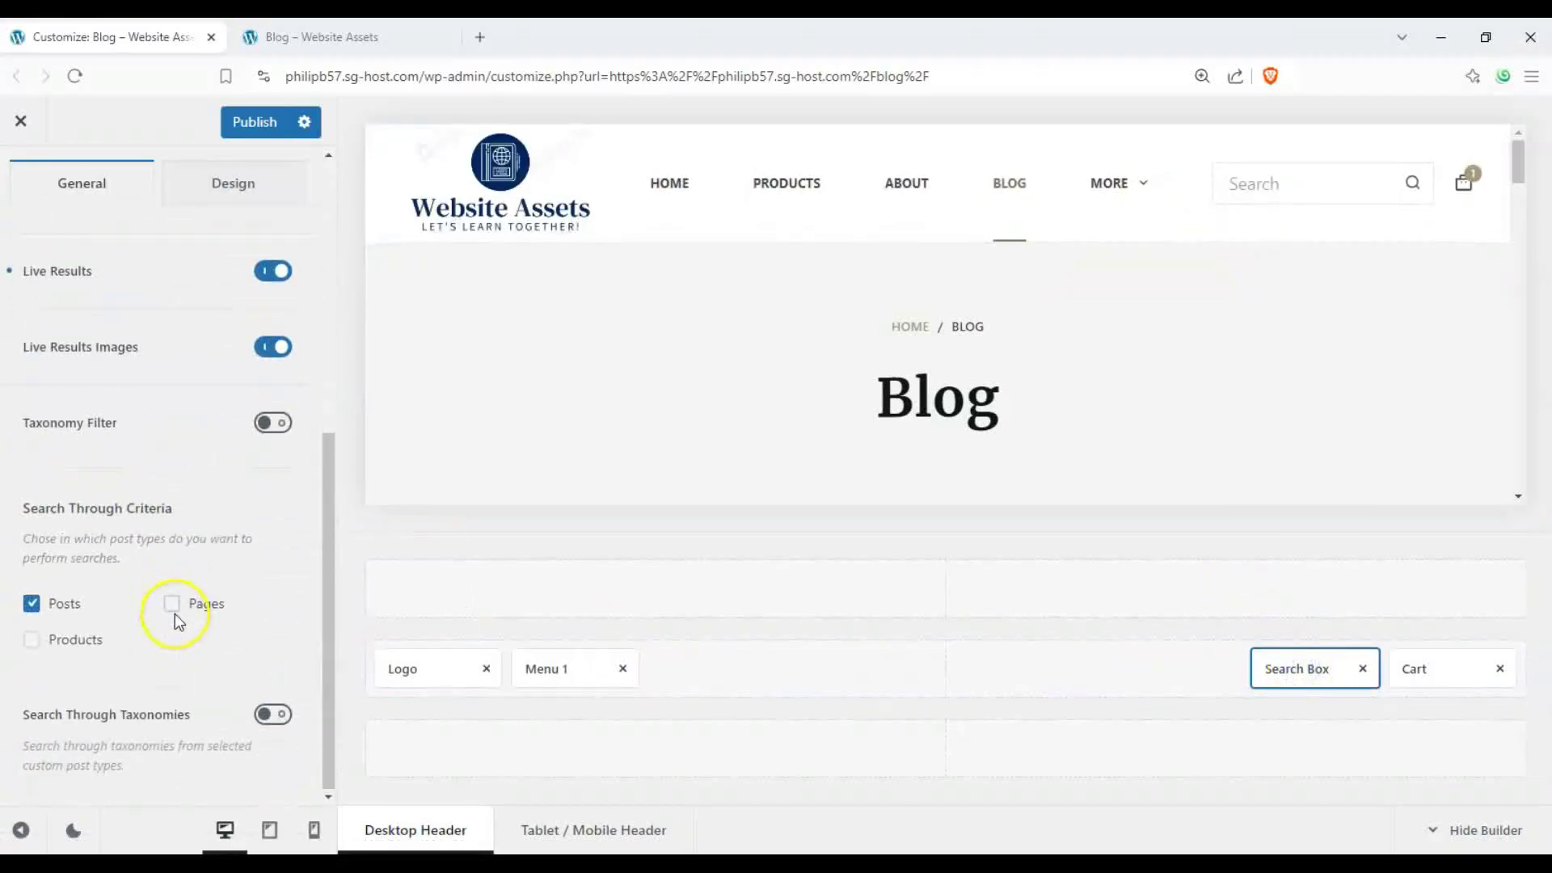
pyautogui.click(172, 604)
pyautogui.scroll(8, 76, 617)
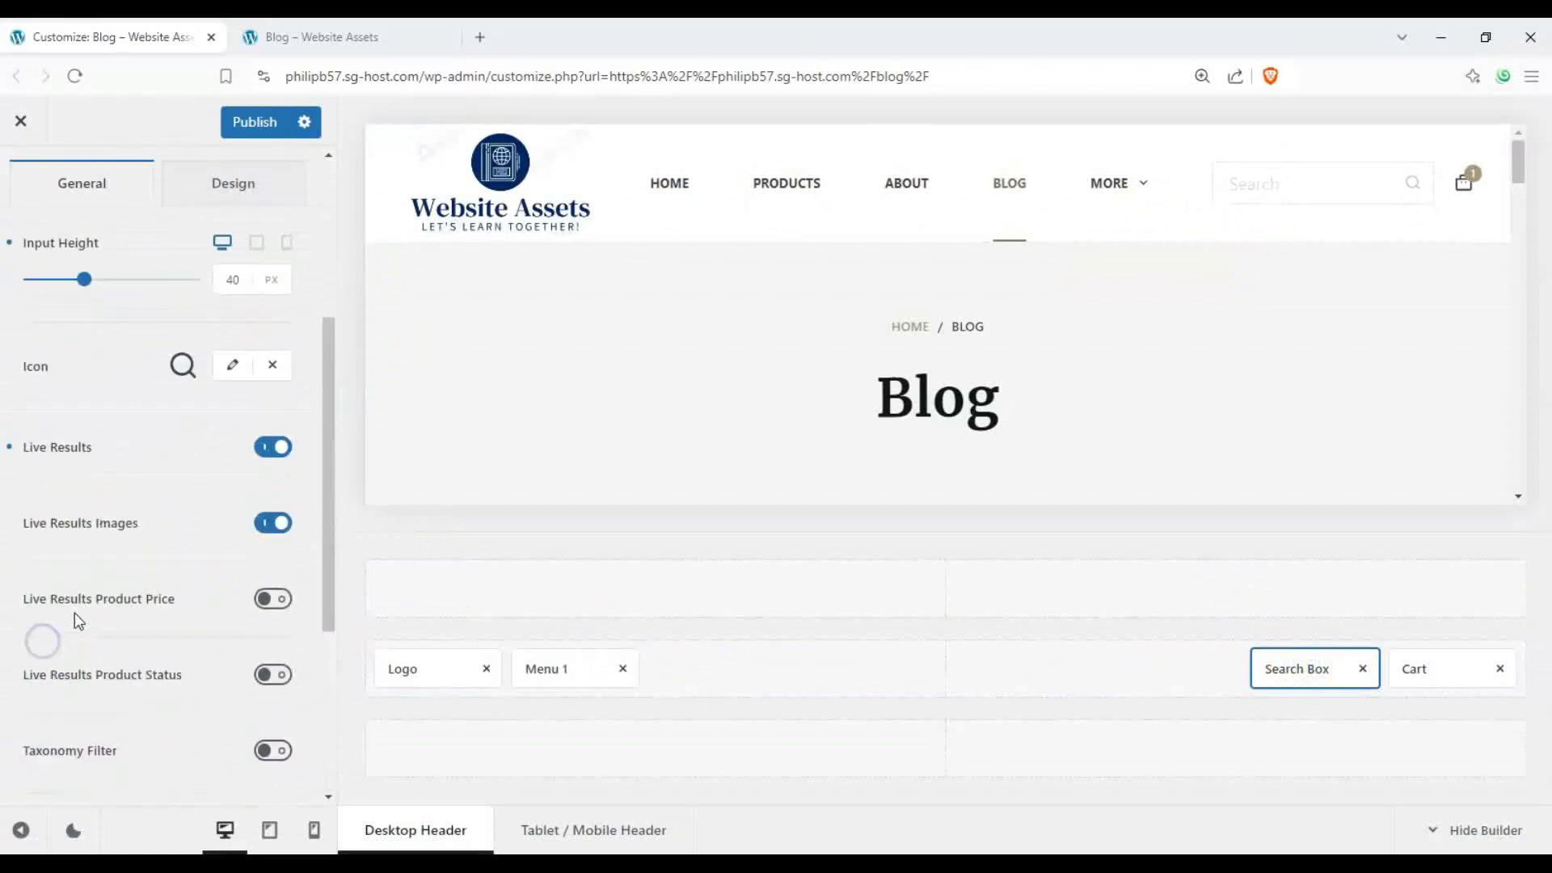
# - Switch to the "blog posts search bar header" and check its Search Box's search criteria
pyautogui.click(36, 223)
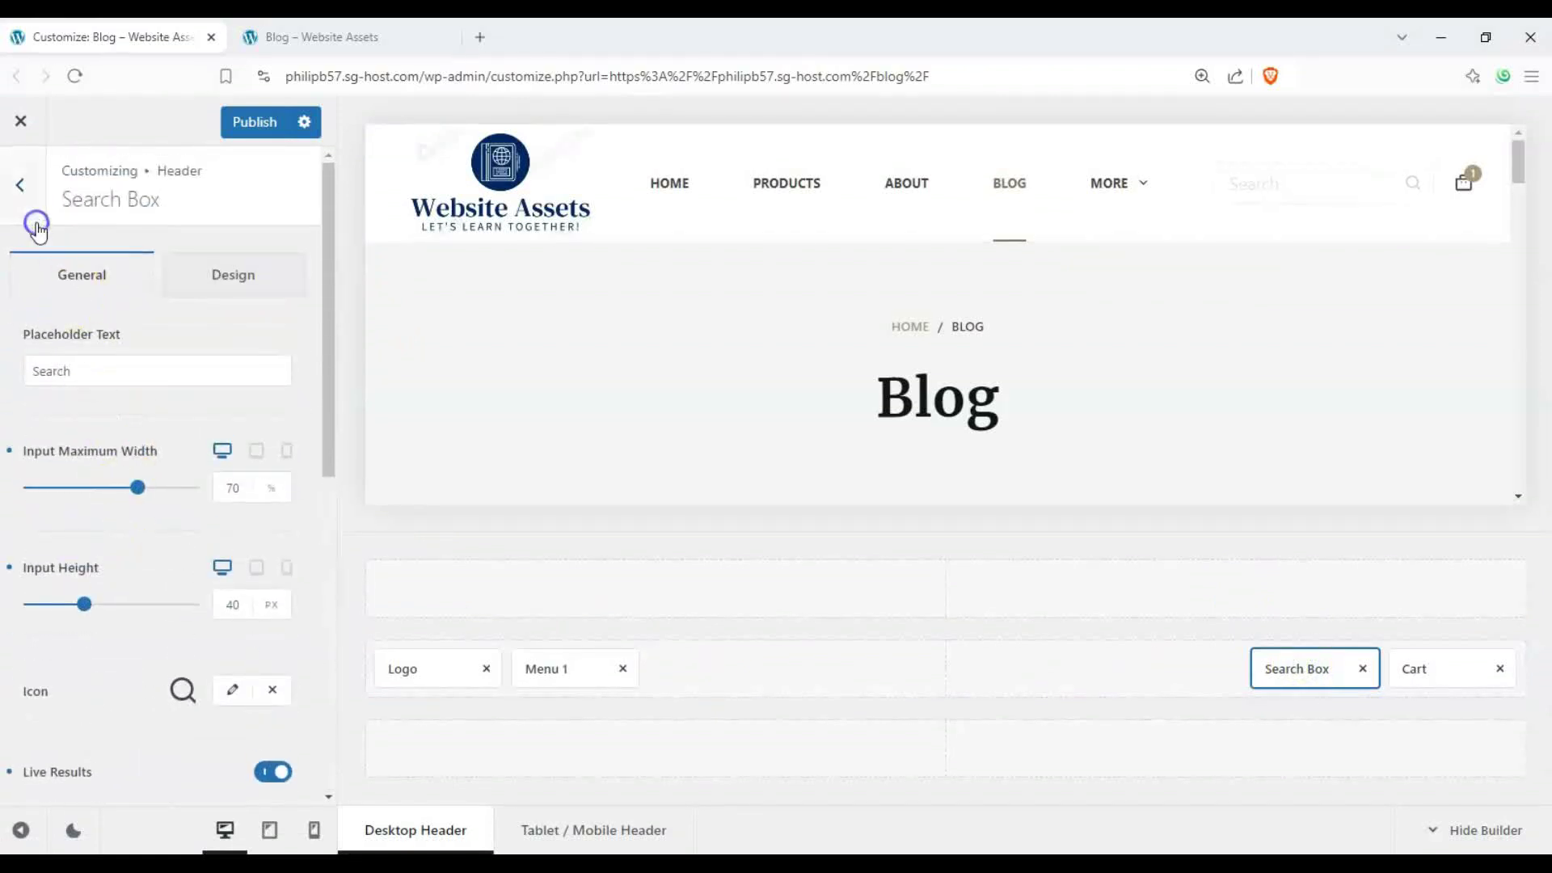
pyautogui.click(24, 185)
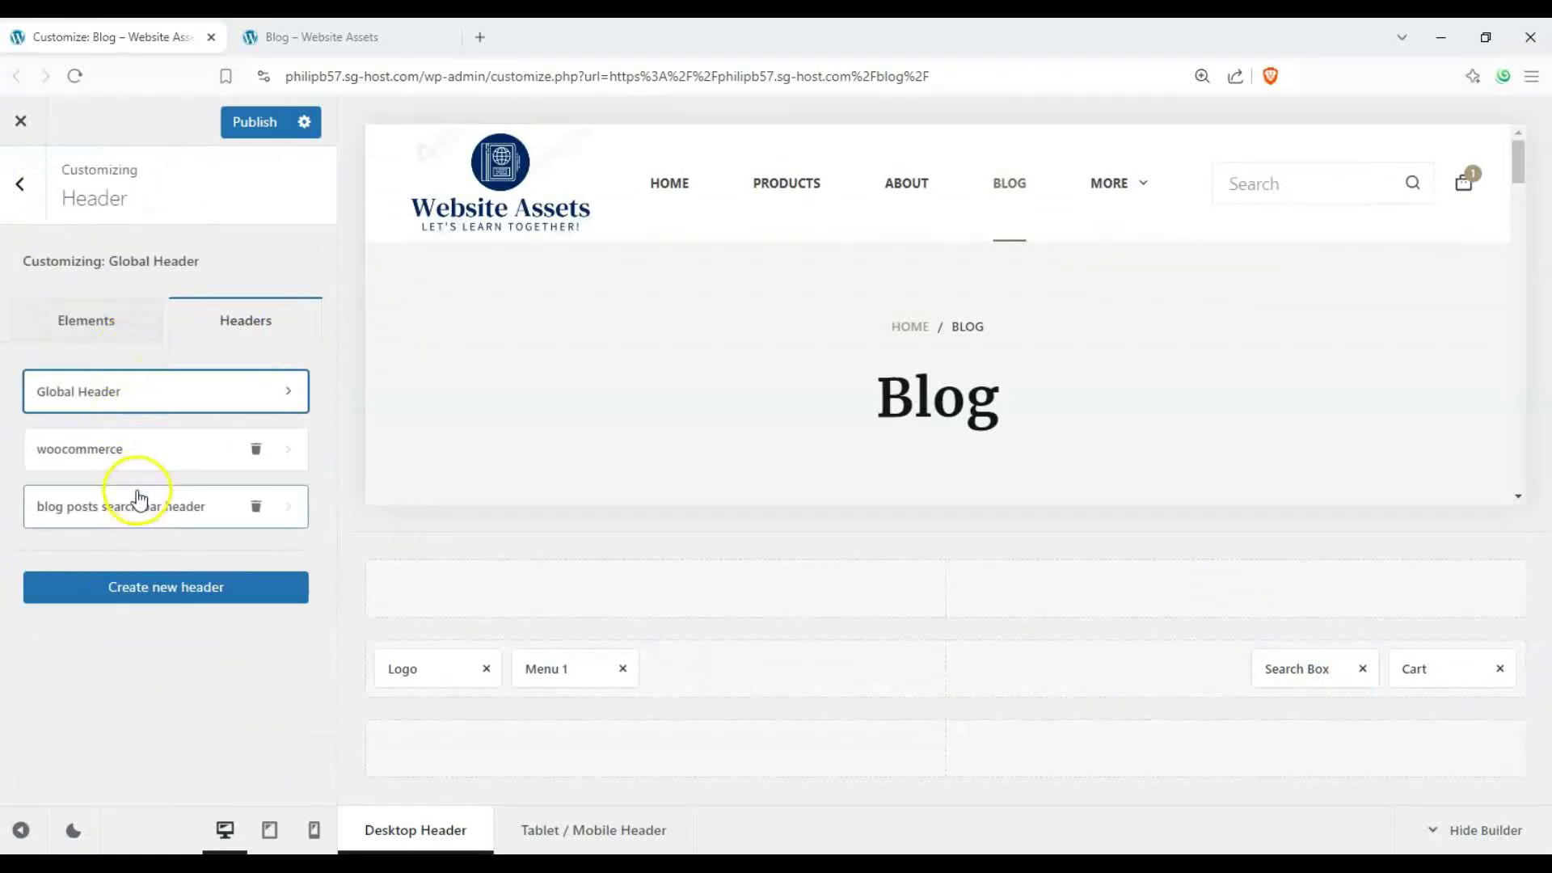
pyautogui.click(138, 495)
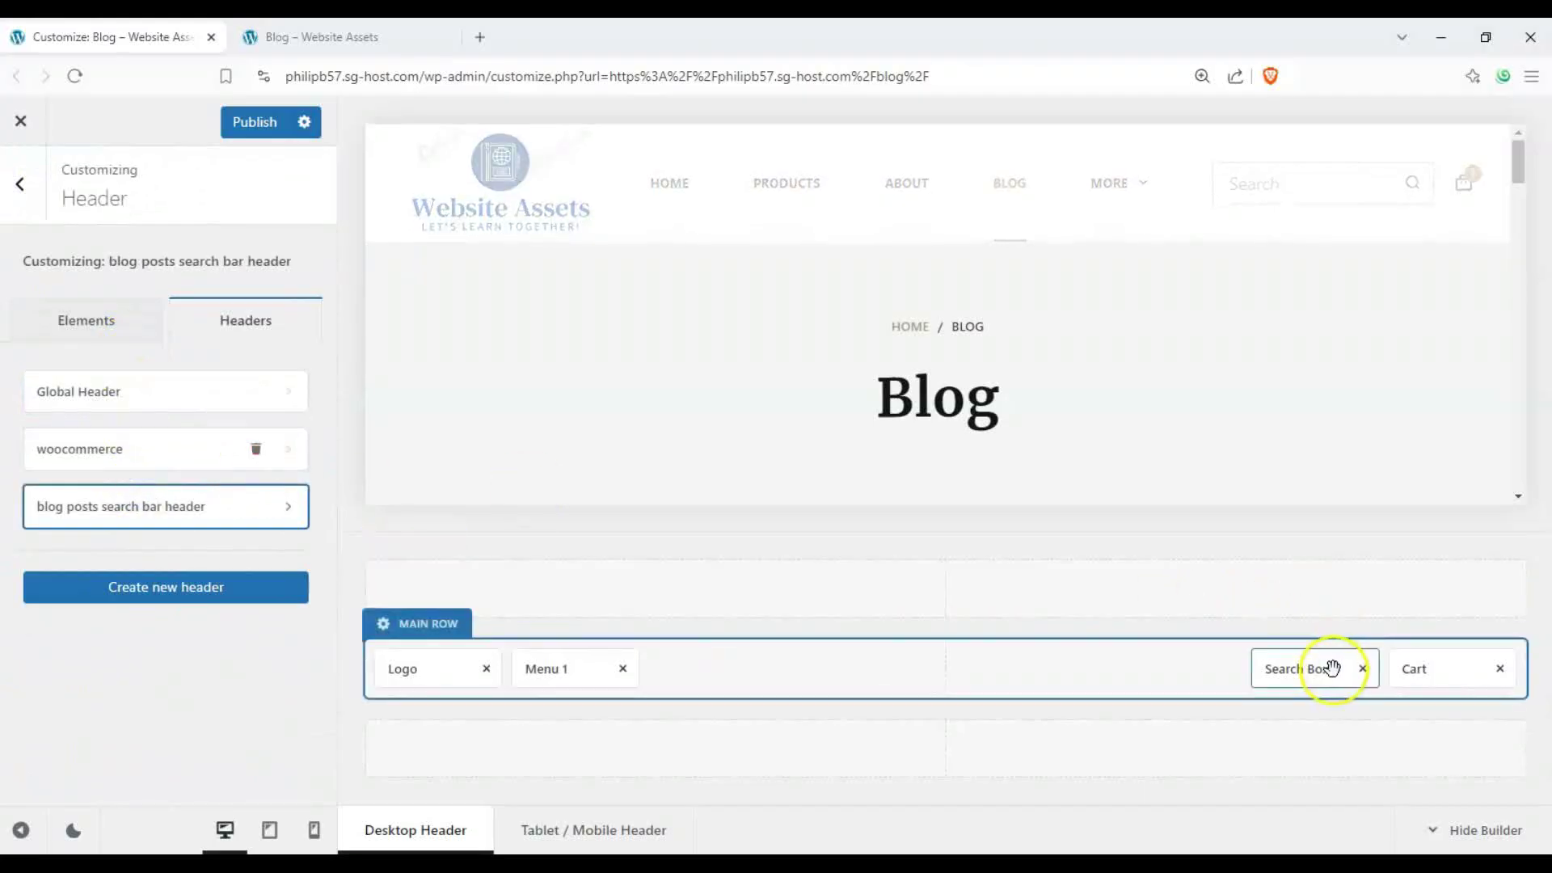
pyautogui.click(1330, 668)
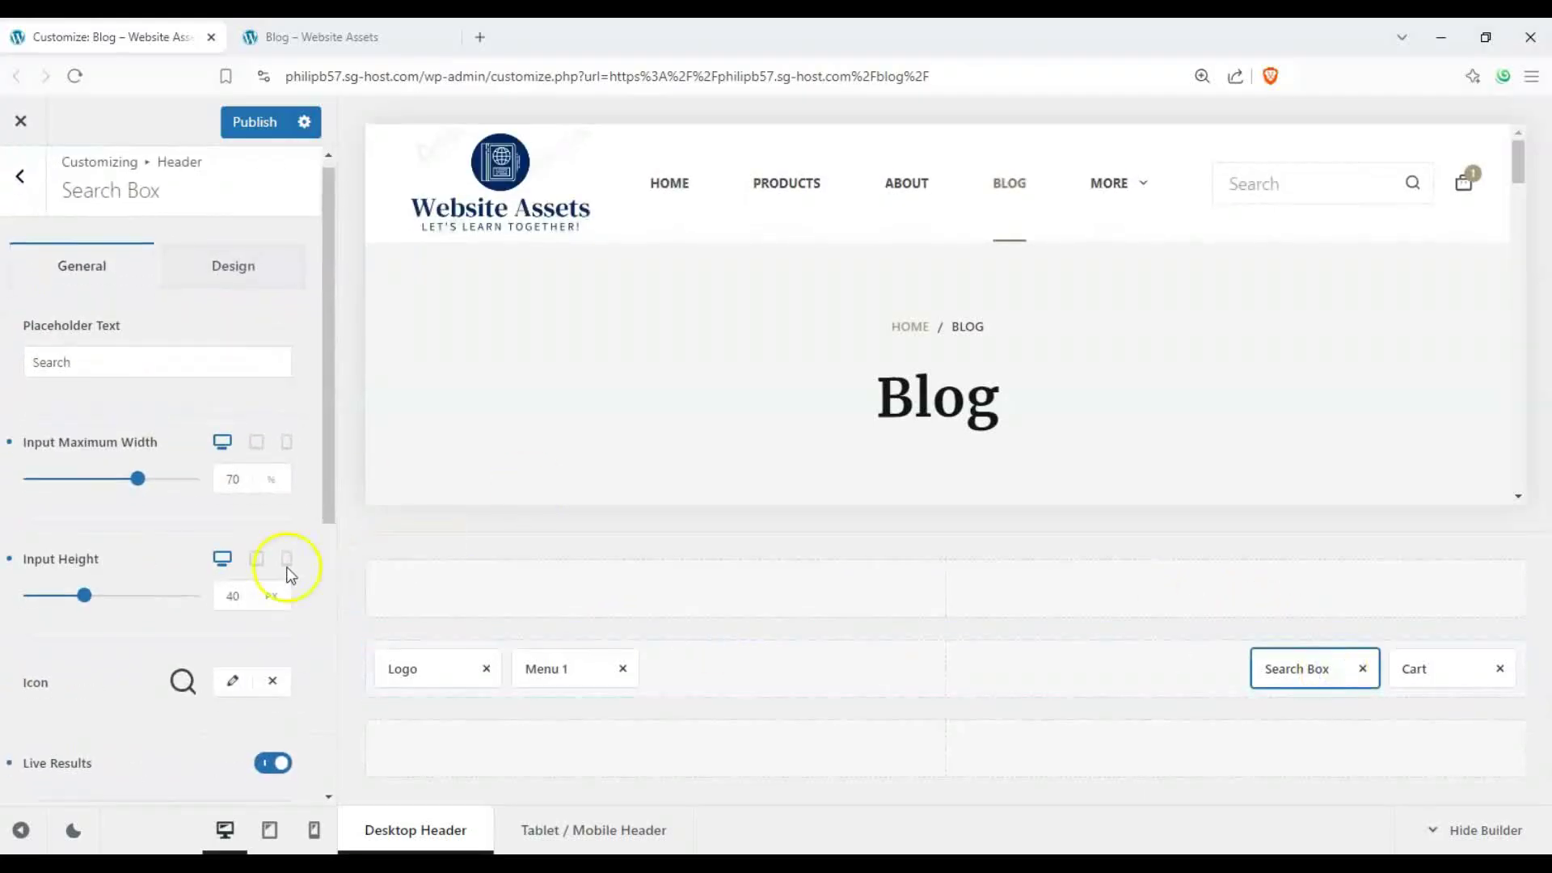
pyautogui.scroll(-5, 203, 555)
pyautogui.scroll(6, 122, 472)
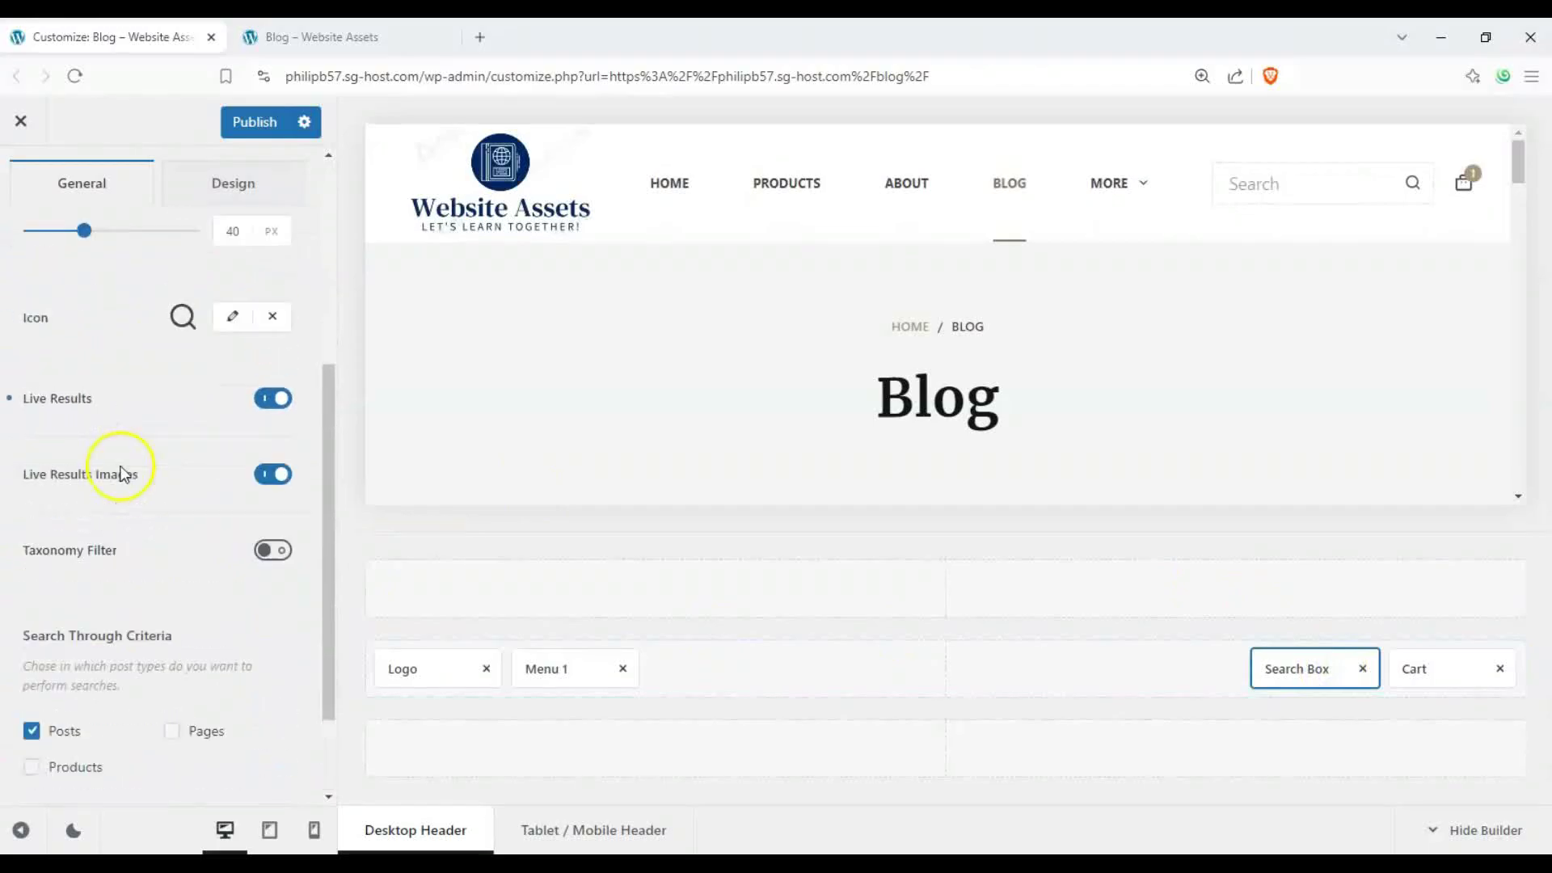
pyautogui.click(25, 225)
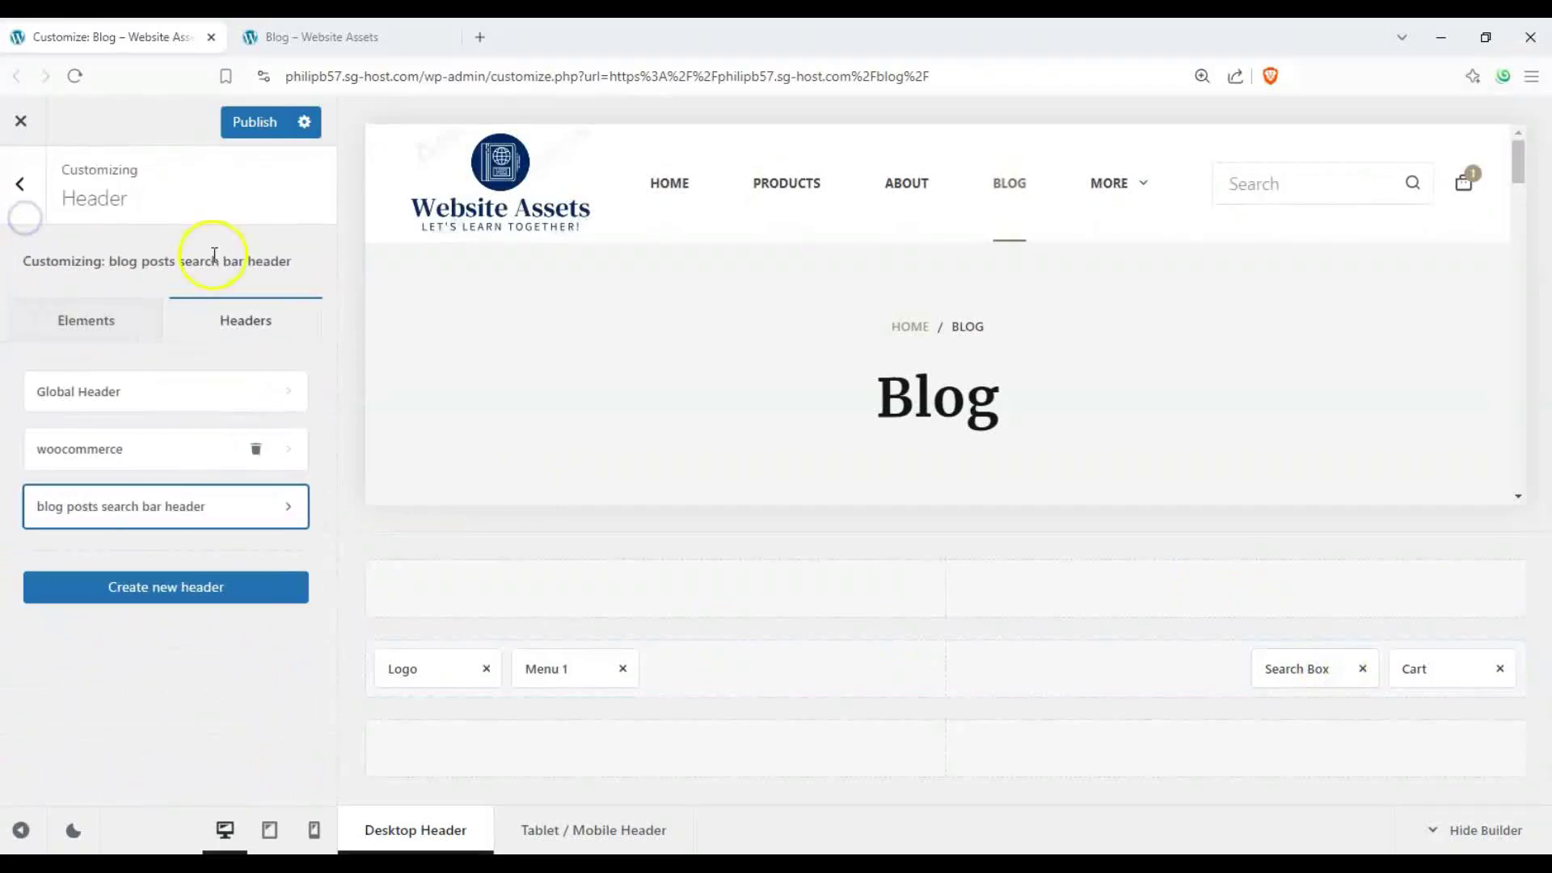
pyautogui.scroll(-2, 833, 267)
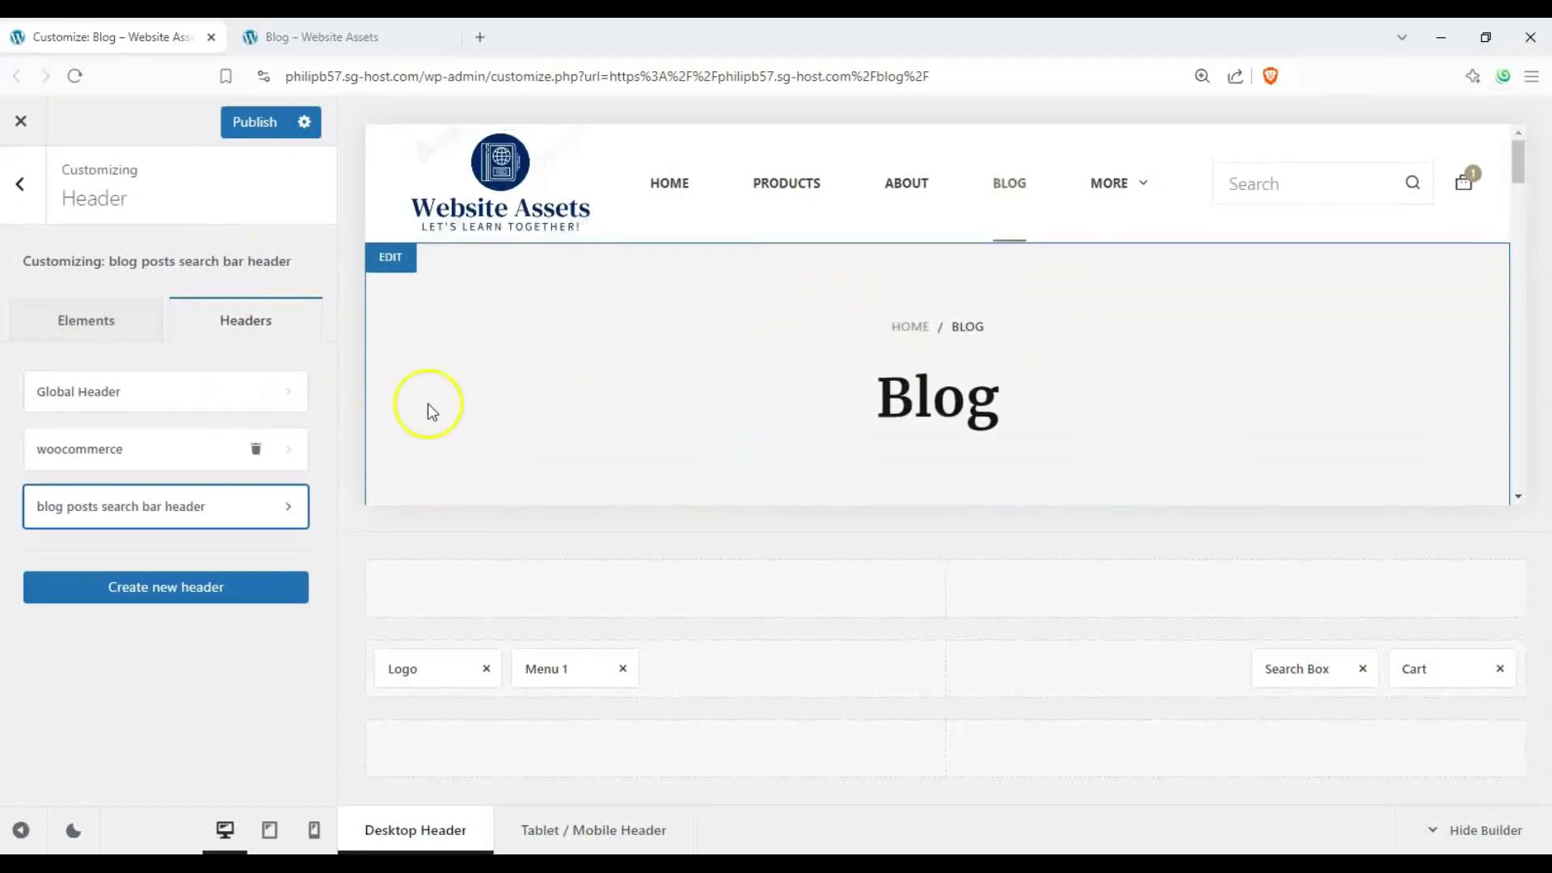
# - Add a display condition to the "blog posts search bar header" that includes Post Archives, and save the conditions
pyautogui.click(283, 506)
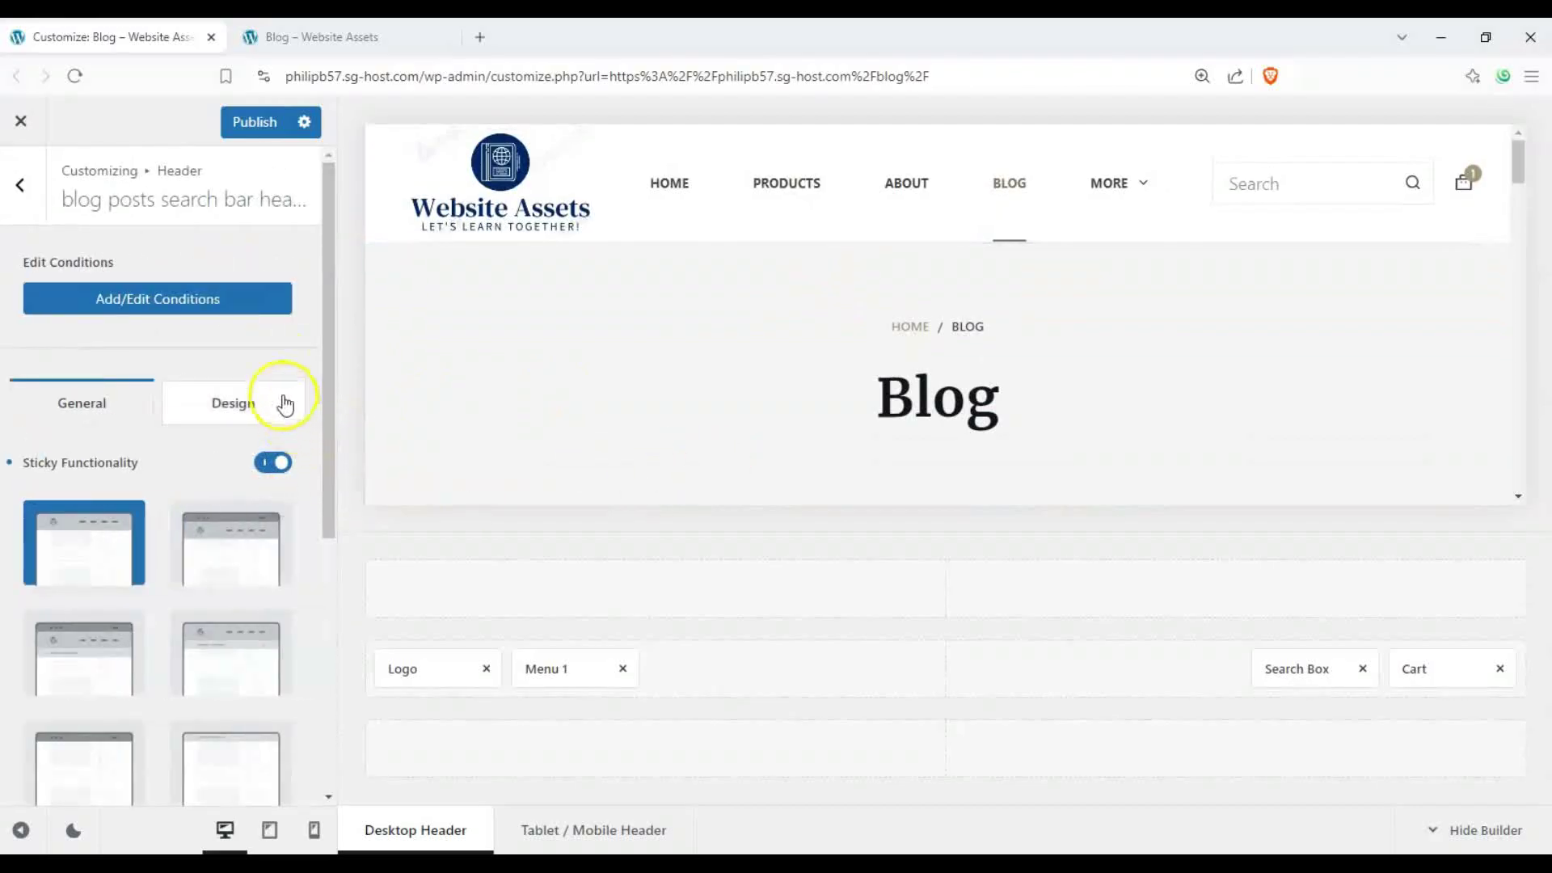
pyautogui.moveTo(25, 265); pyautogui.dragTo(118, 260)
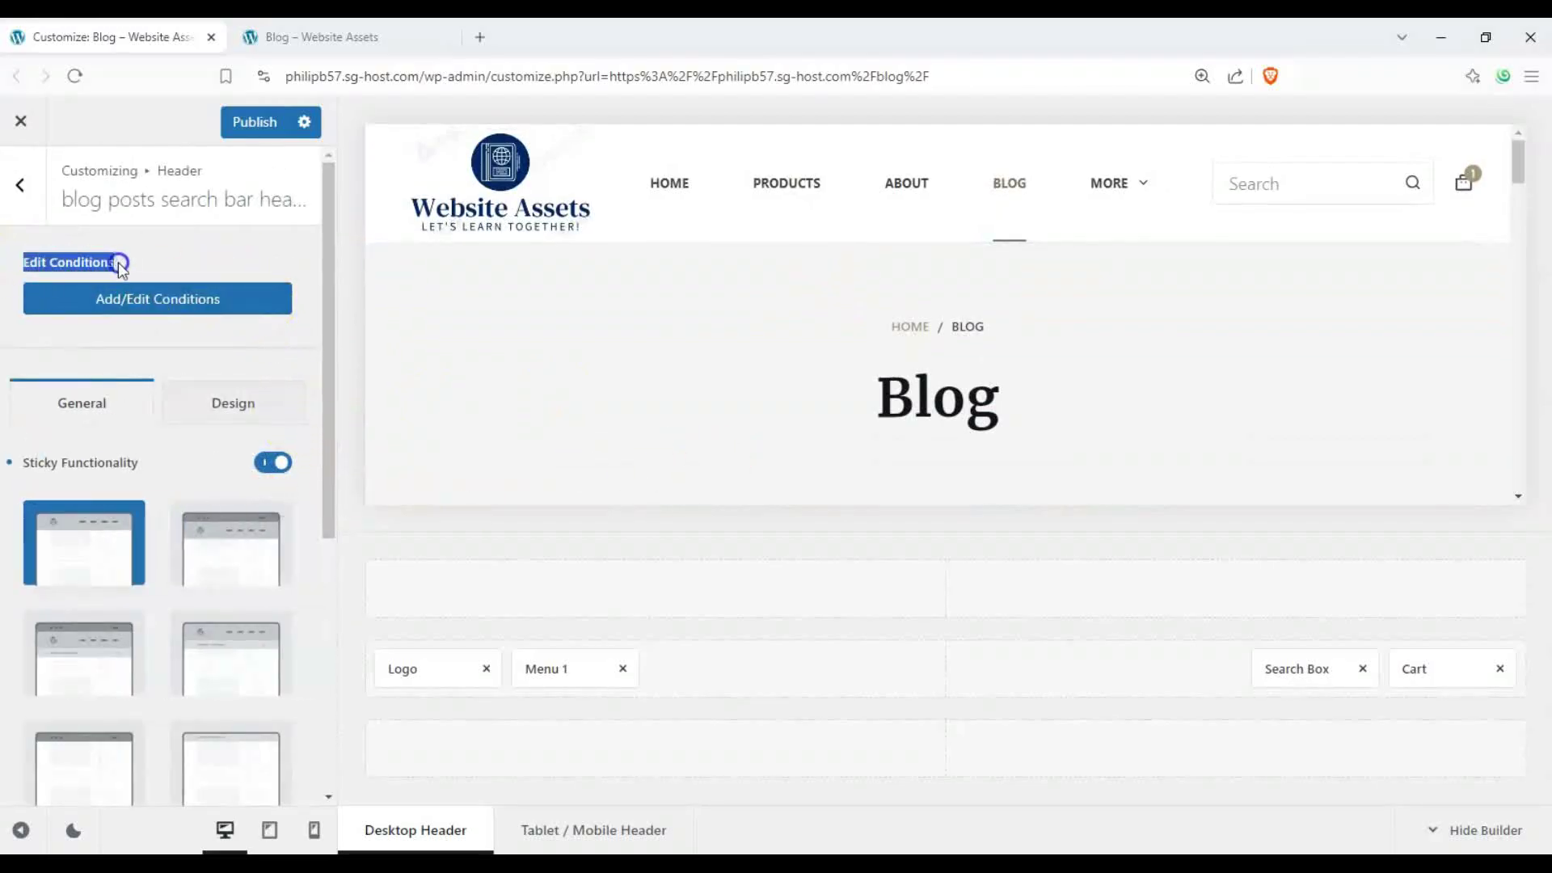
pyautogui.click(138, 298)
pyautogui.click(536, 450)
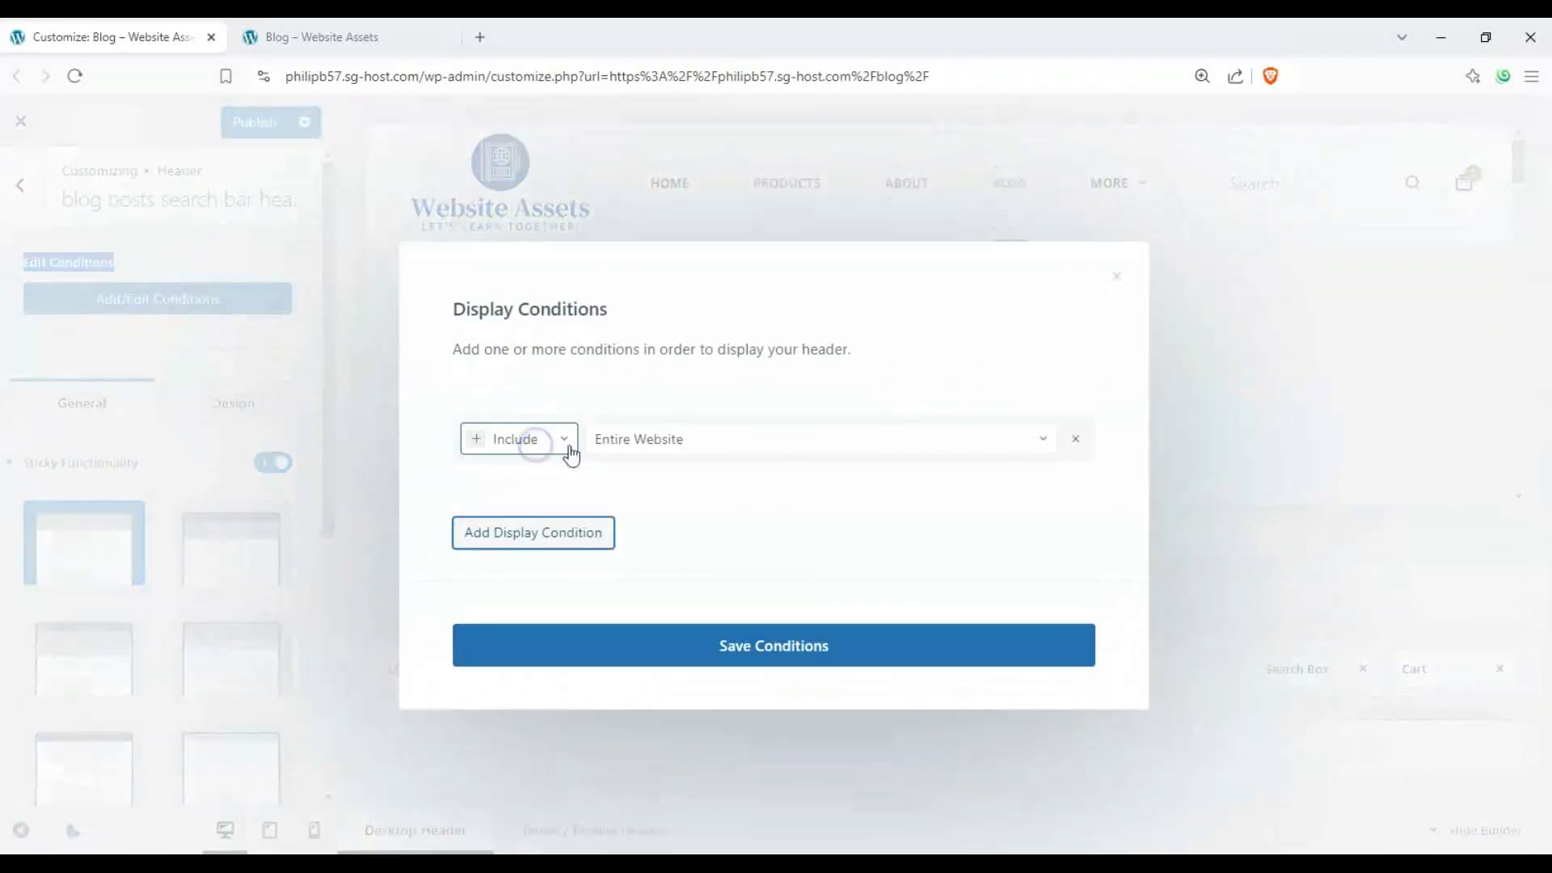
pyautogui.click(644, 451)
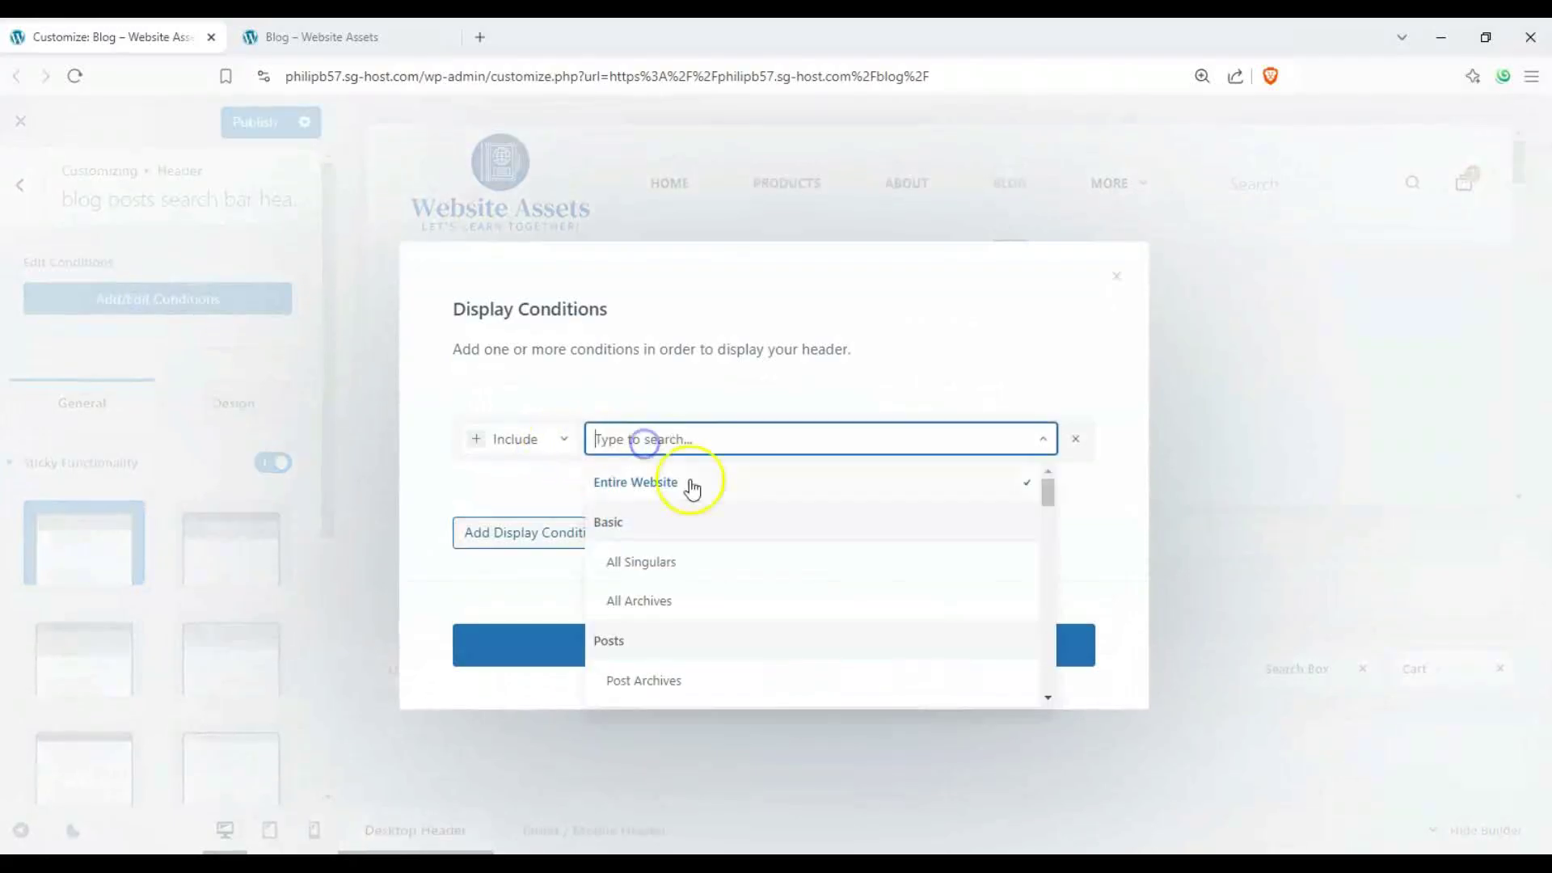
pyautogui.scroll(-2, 703, 501)
pyautogui.scroll(1, 655, 538)
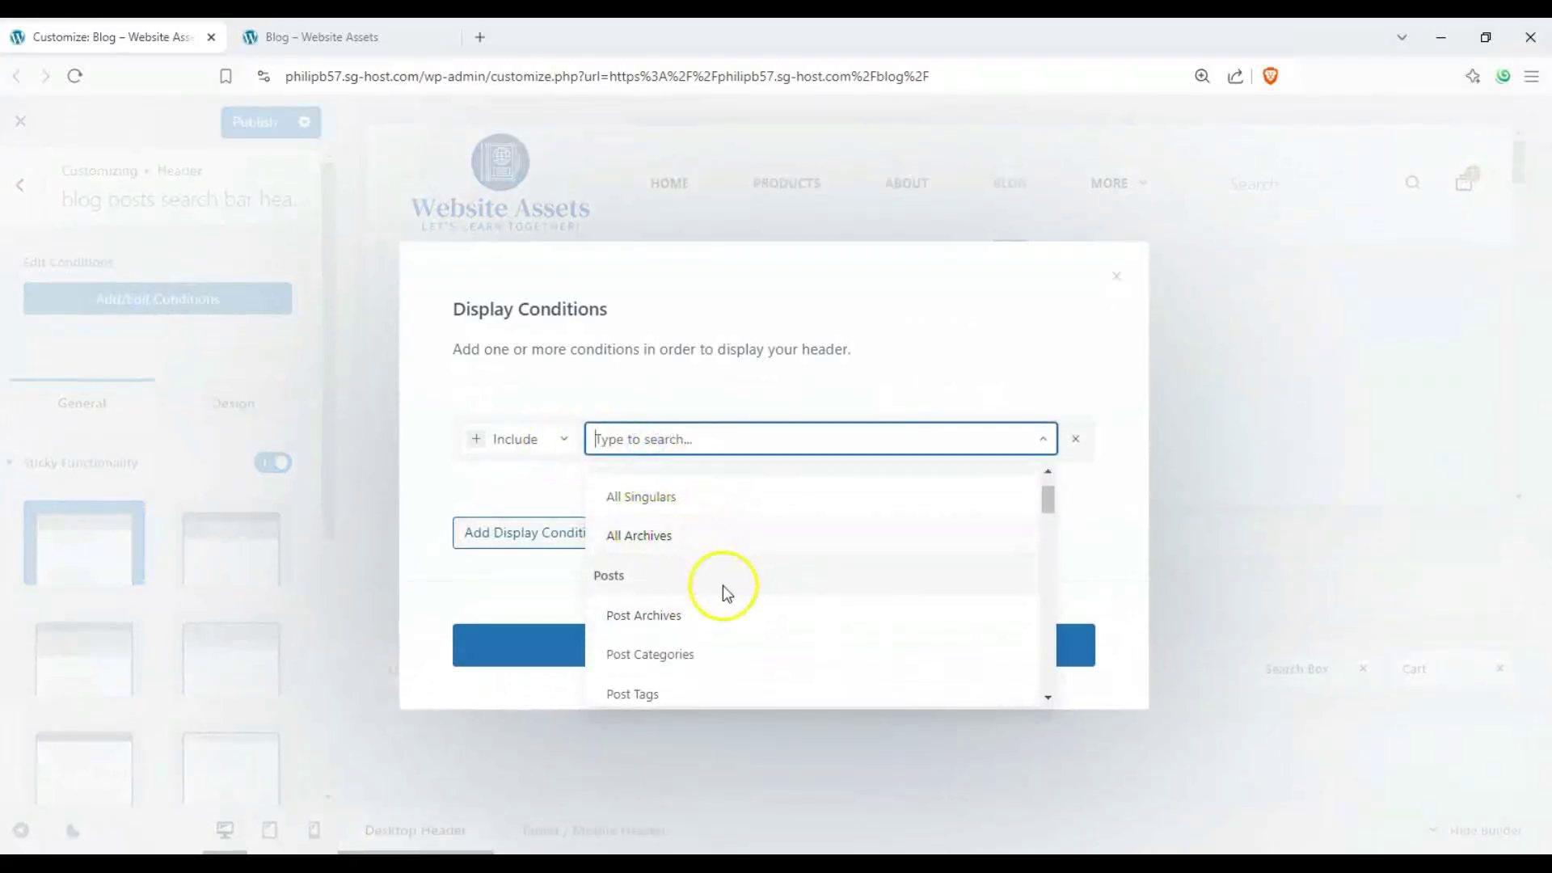
pyautogui.click(698, 619)
pyautogui.click(751, 644)
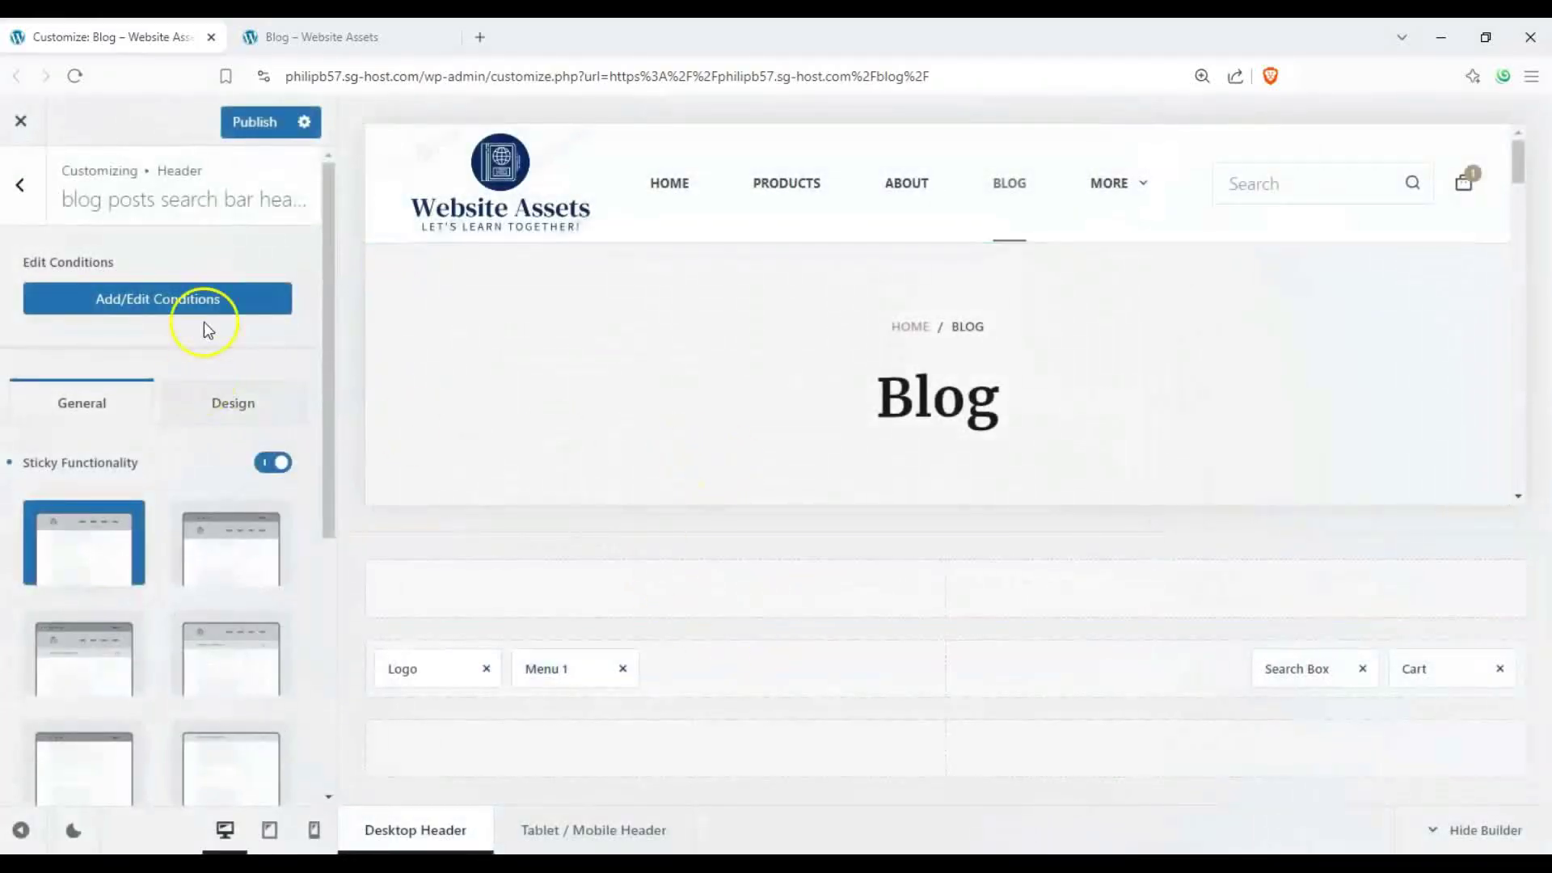
# - Add a second display condition that excludes All Singulars from the "blog posts search bar header", and save the conditions
pyautogui.click(212, 303)
pyautogui.click(567, 530)
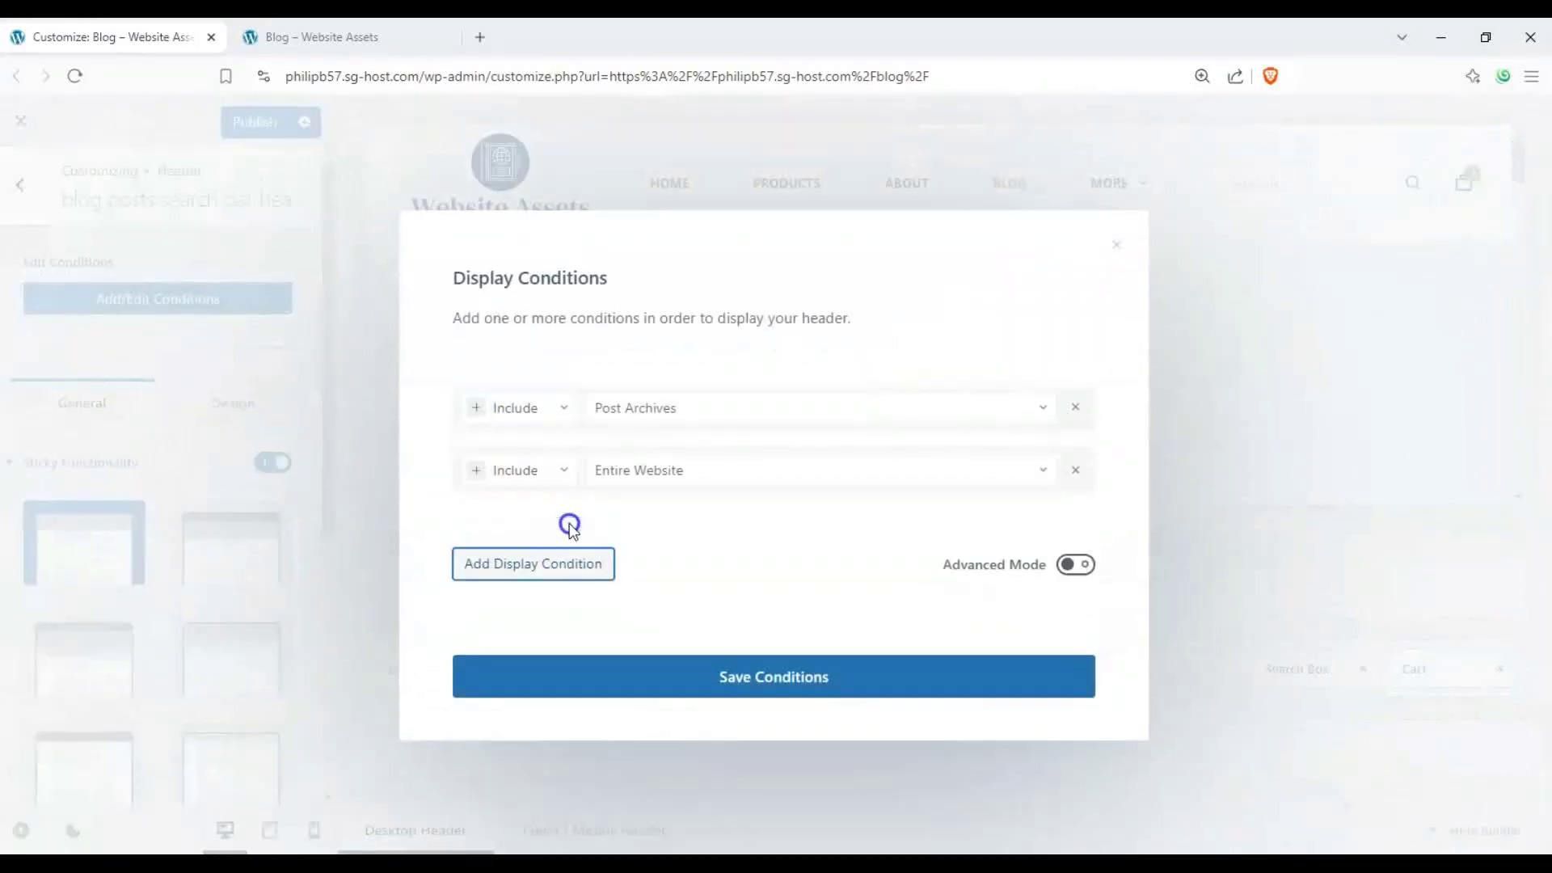
pyautogui.click(549, 469)
pyautogui.click(508, 552)
pyautogui.click(658, 473)
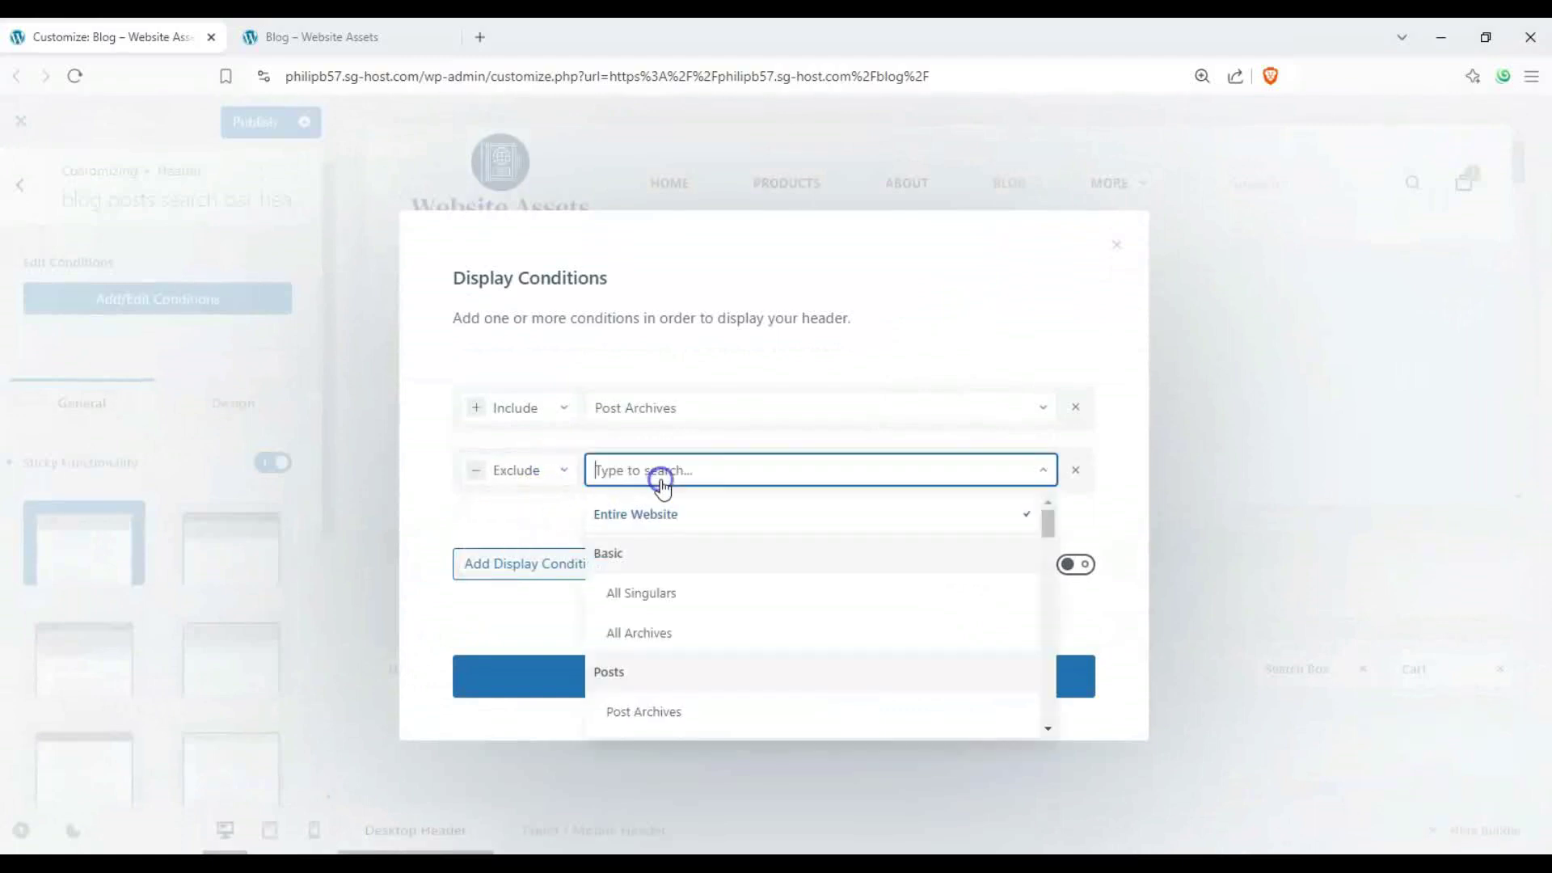
pyautogui.click(686, 597)
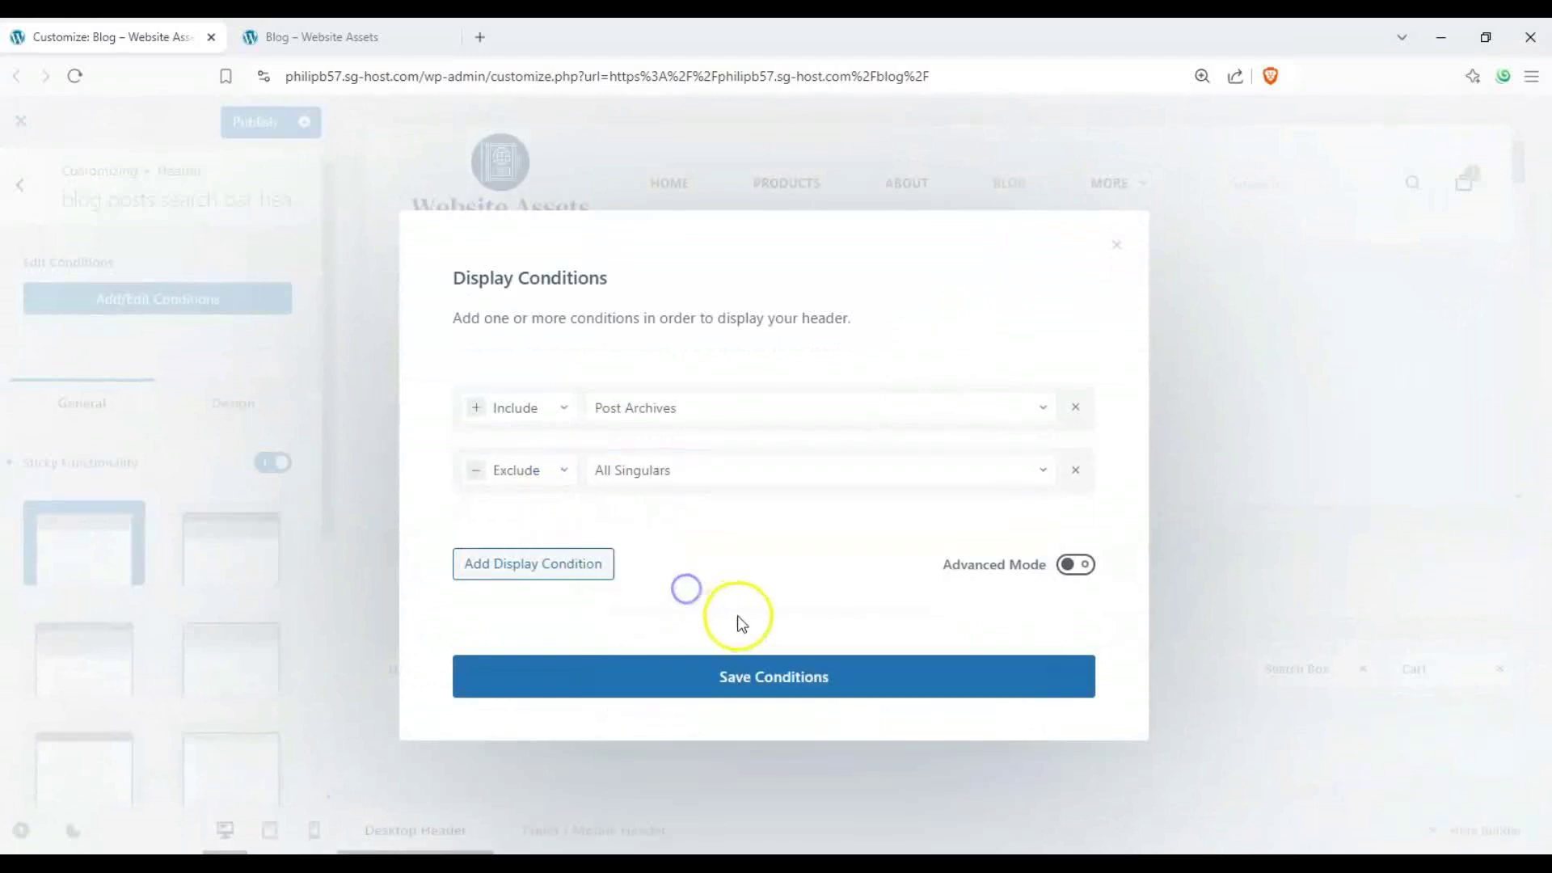
pyautogui.click(755, 684)
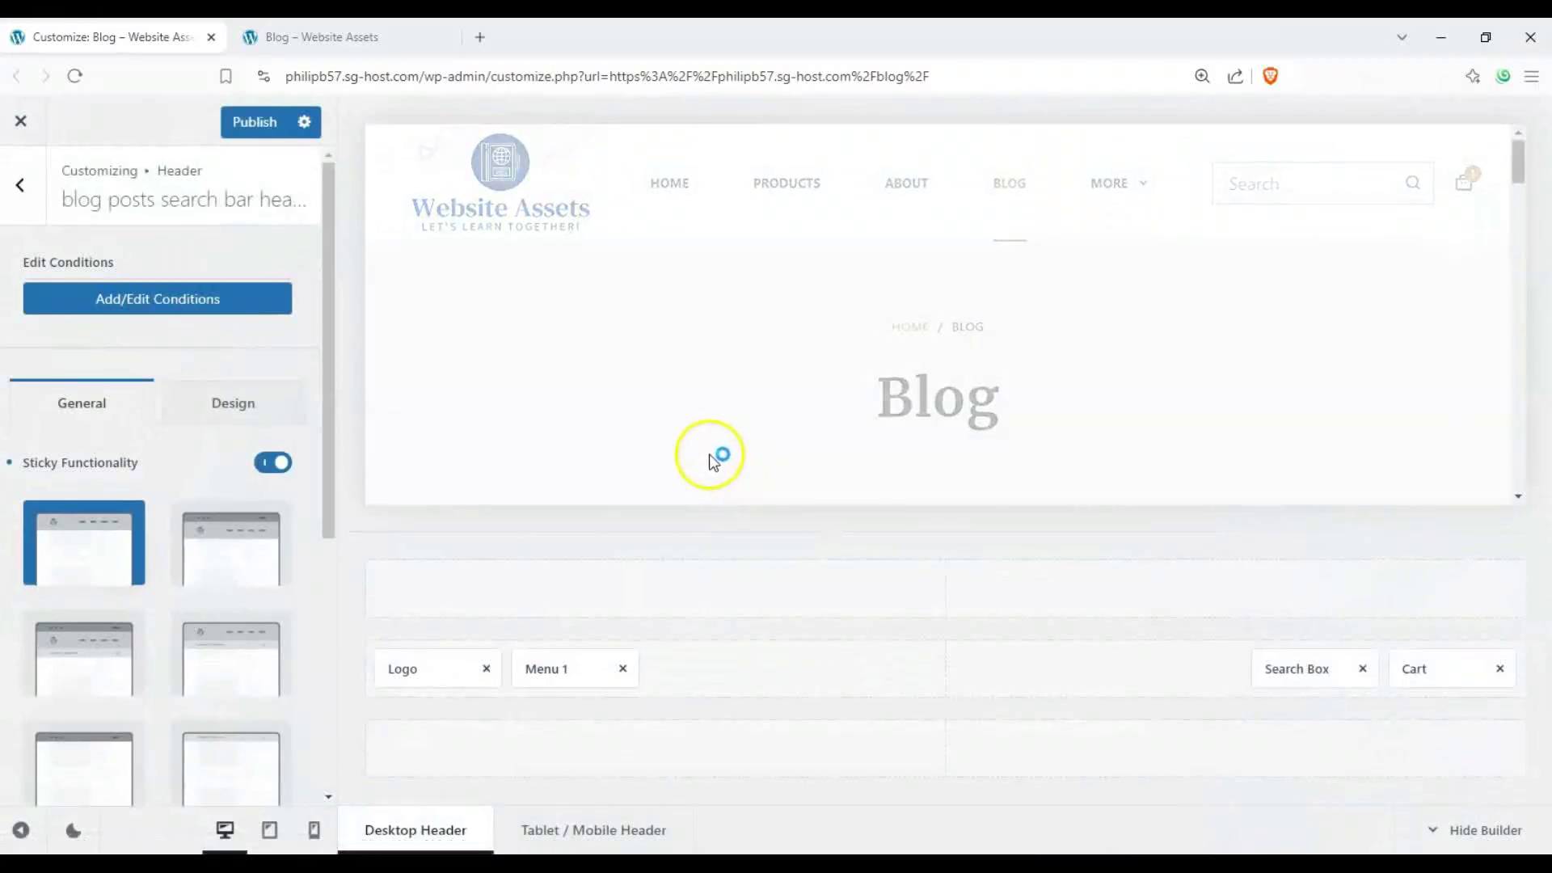
# - Open the home page in the preview and search for "power bank" with the header search box
pyautogui.click(676, 183)
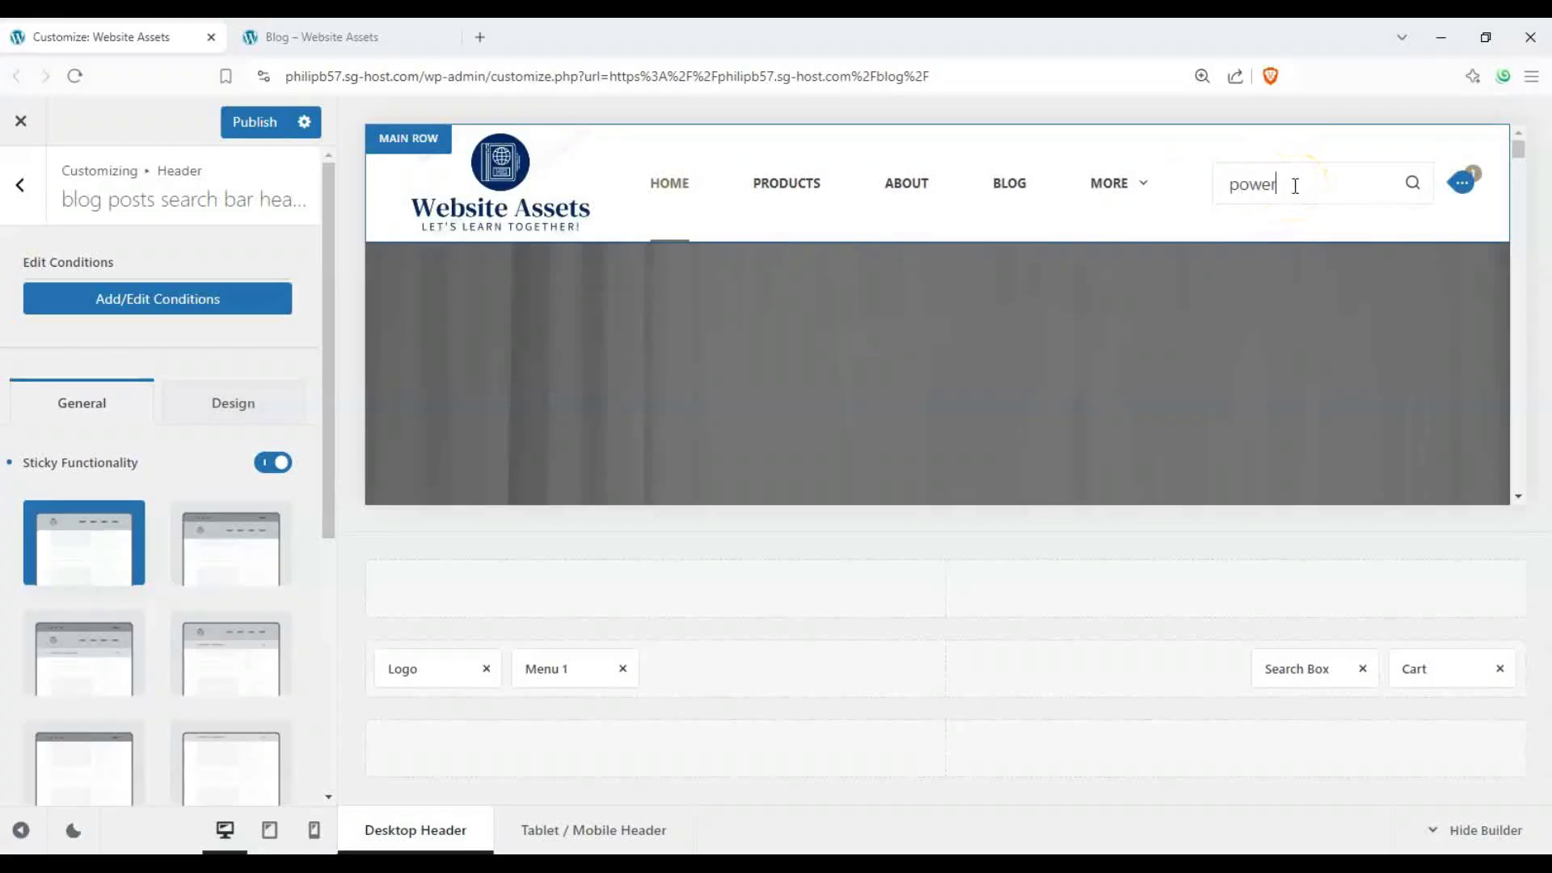
pyautogui.write('nk')
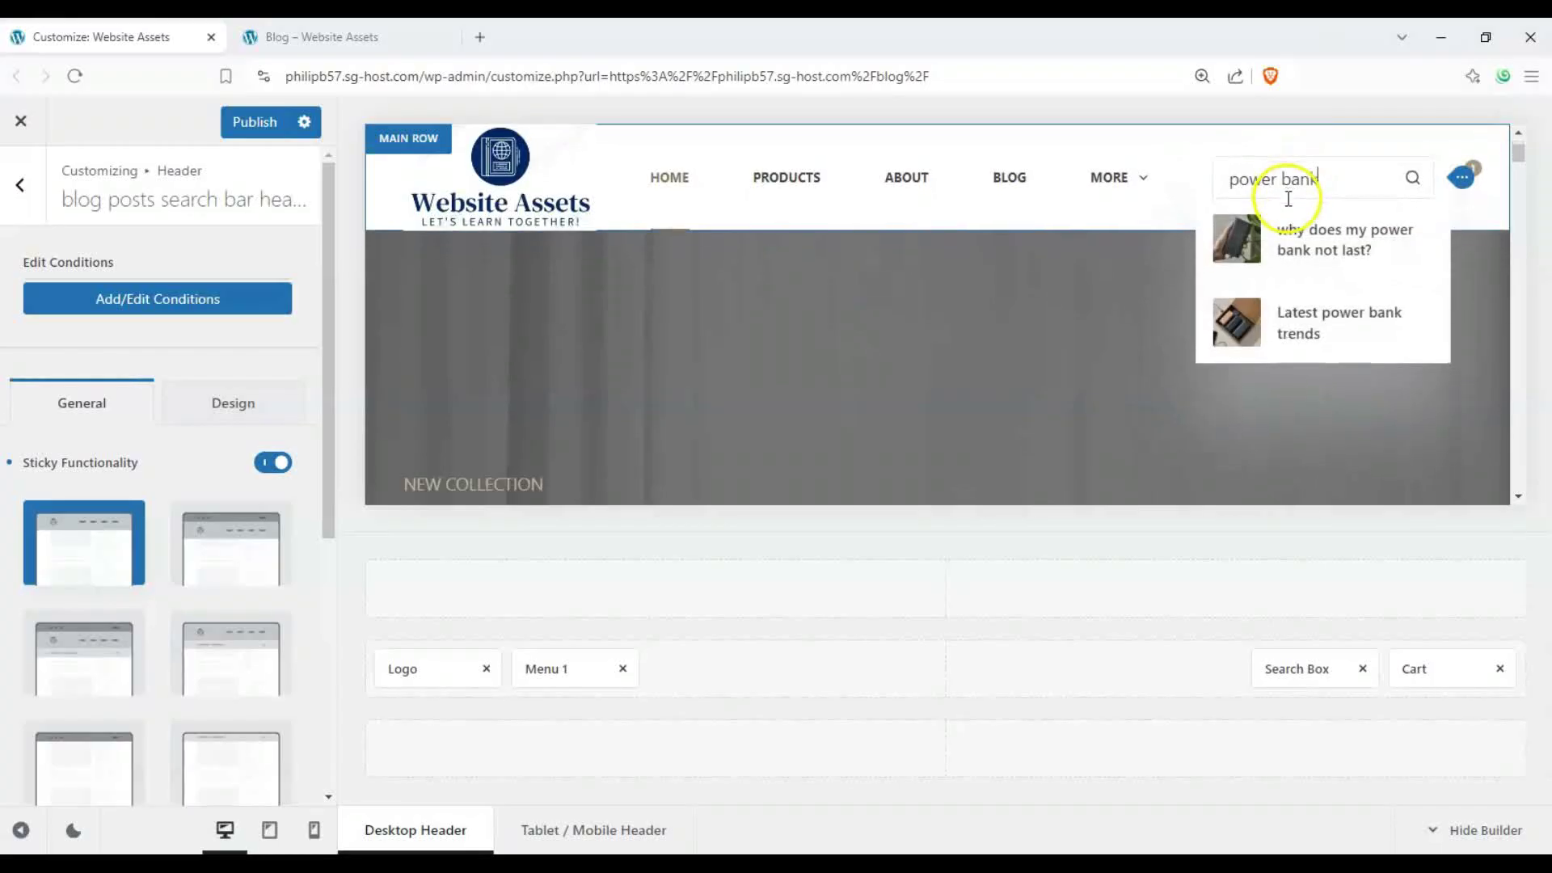
pyautogui.click(1108, 300)
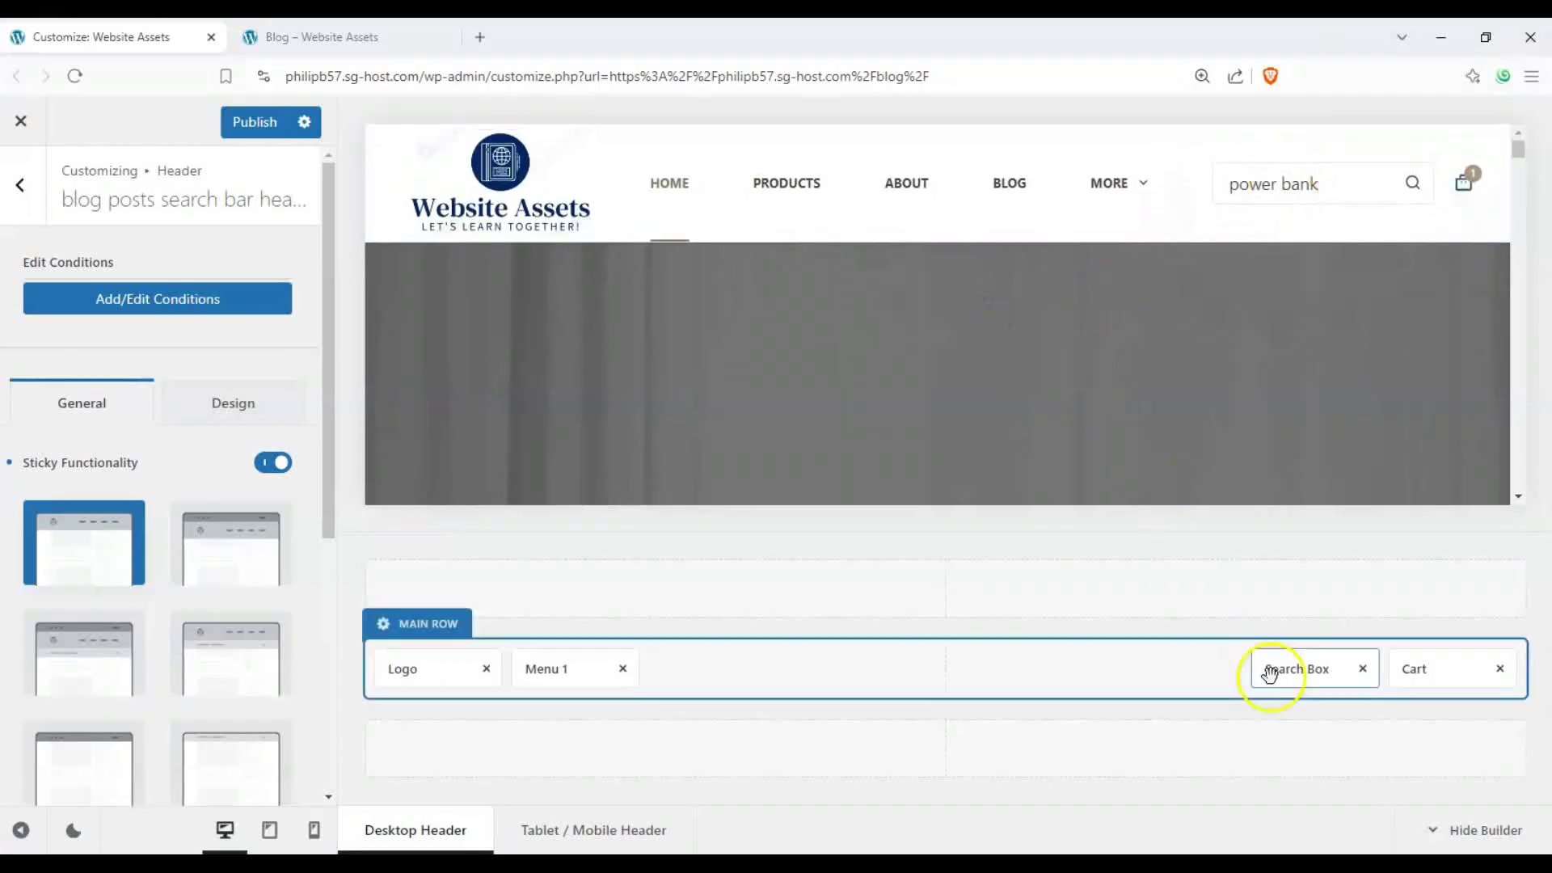
# - Review the Search Box settings of the "blog posts search bar header" and return to the header list
pyautogui.click(1323, 679)
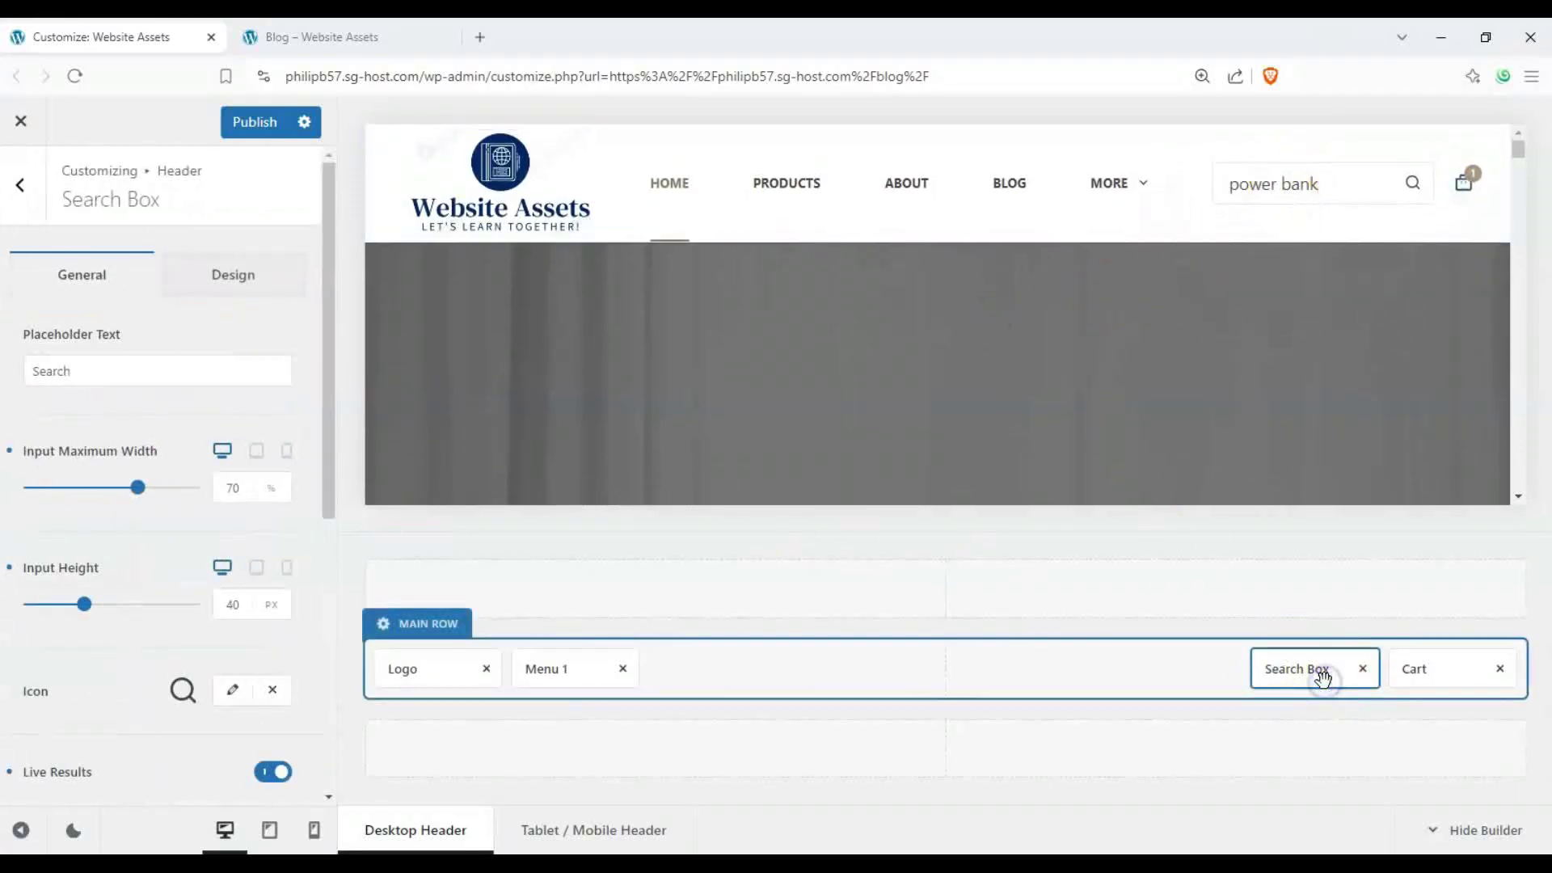
pyautogui.scroll(-5, 156, 455)
pyautogui.scroll(5, 153, 452)
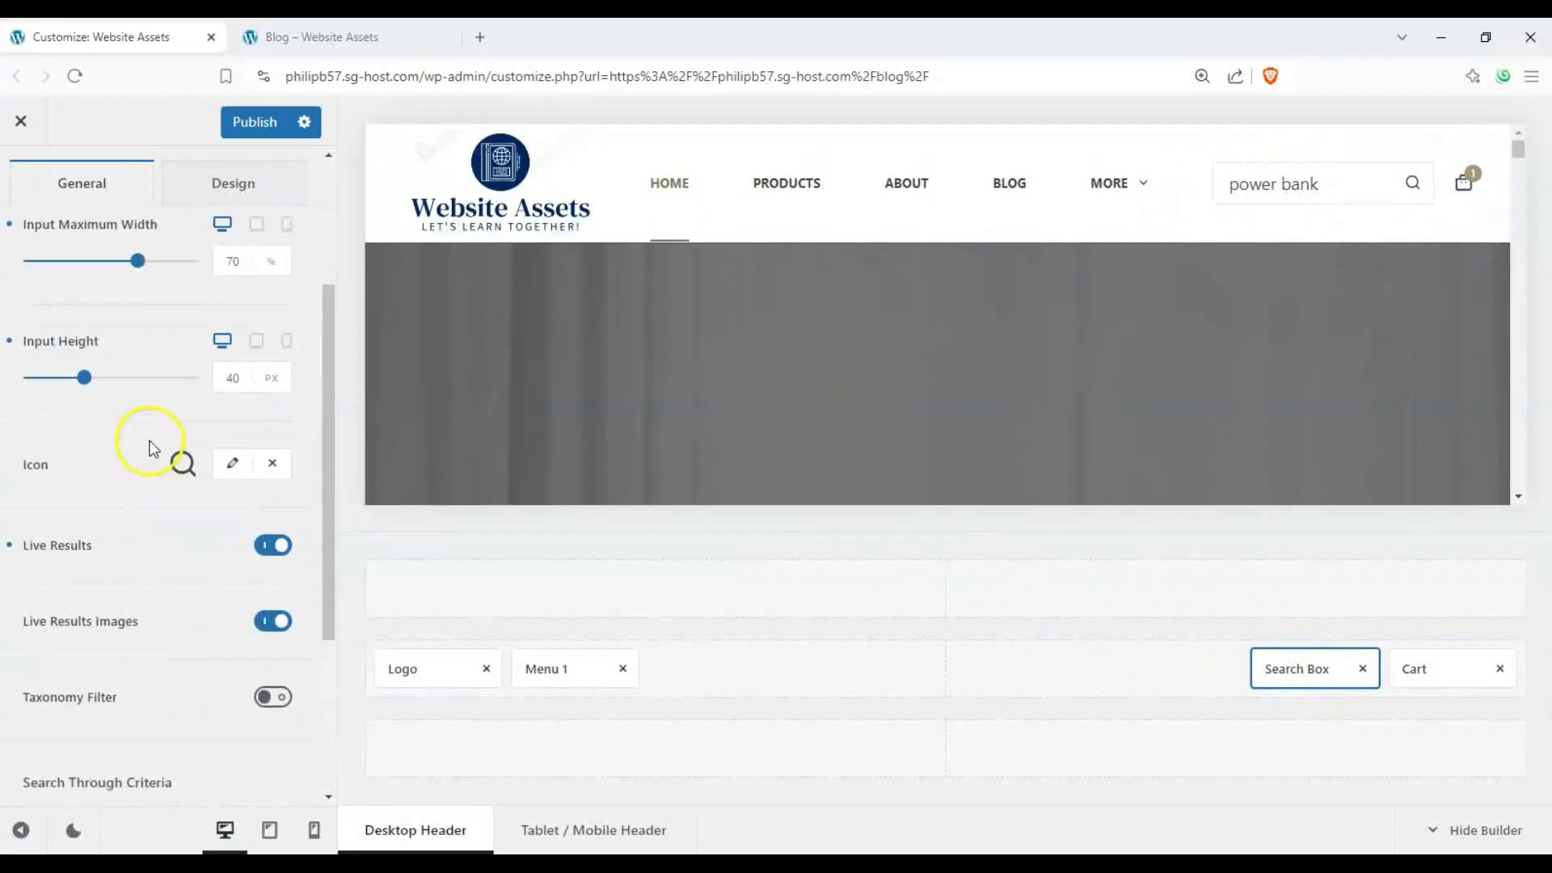
pyautogui.click(29, 194)
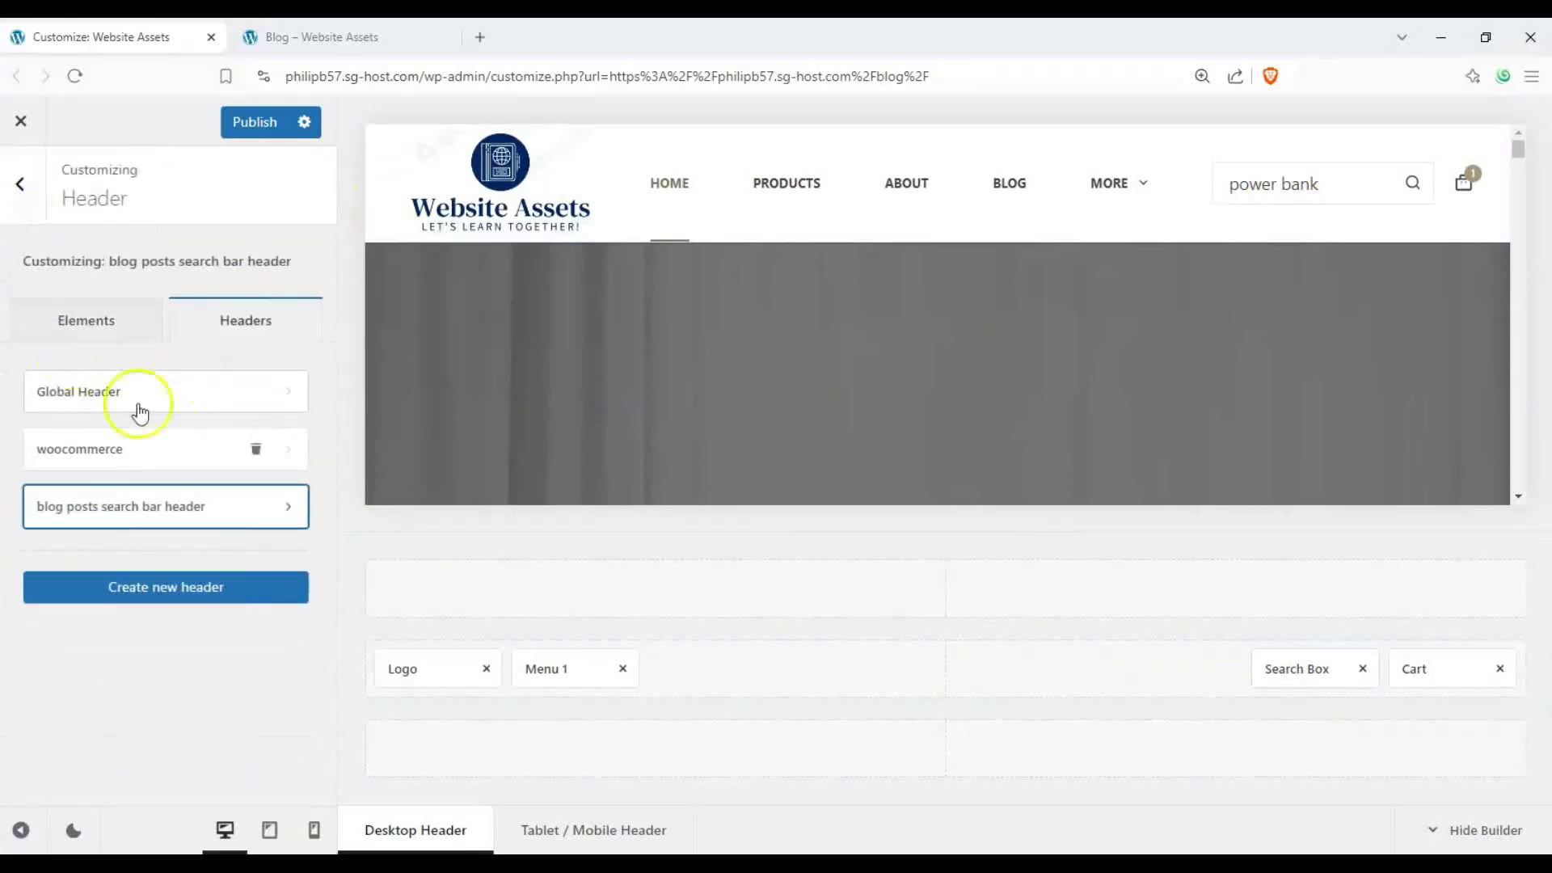
# - Activate Global Header, test its search box with "power bank" on the previewed home page, and publish the changes
pyautogui.click(178, 393)
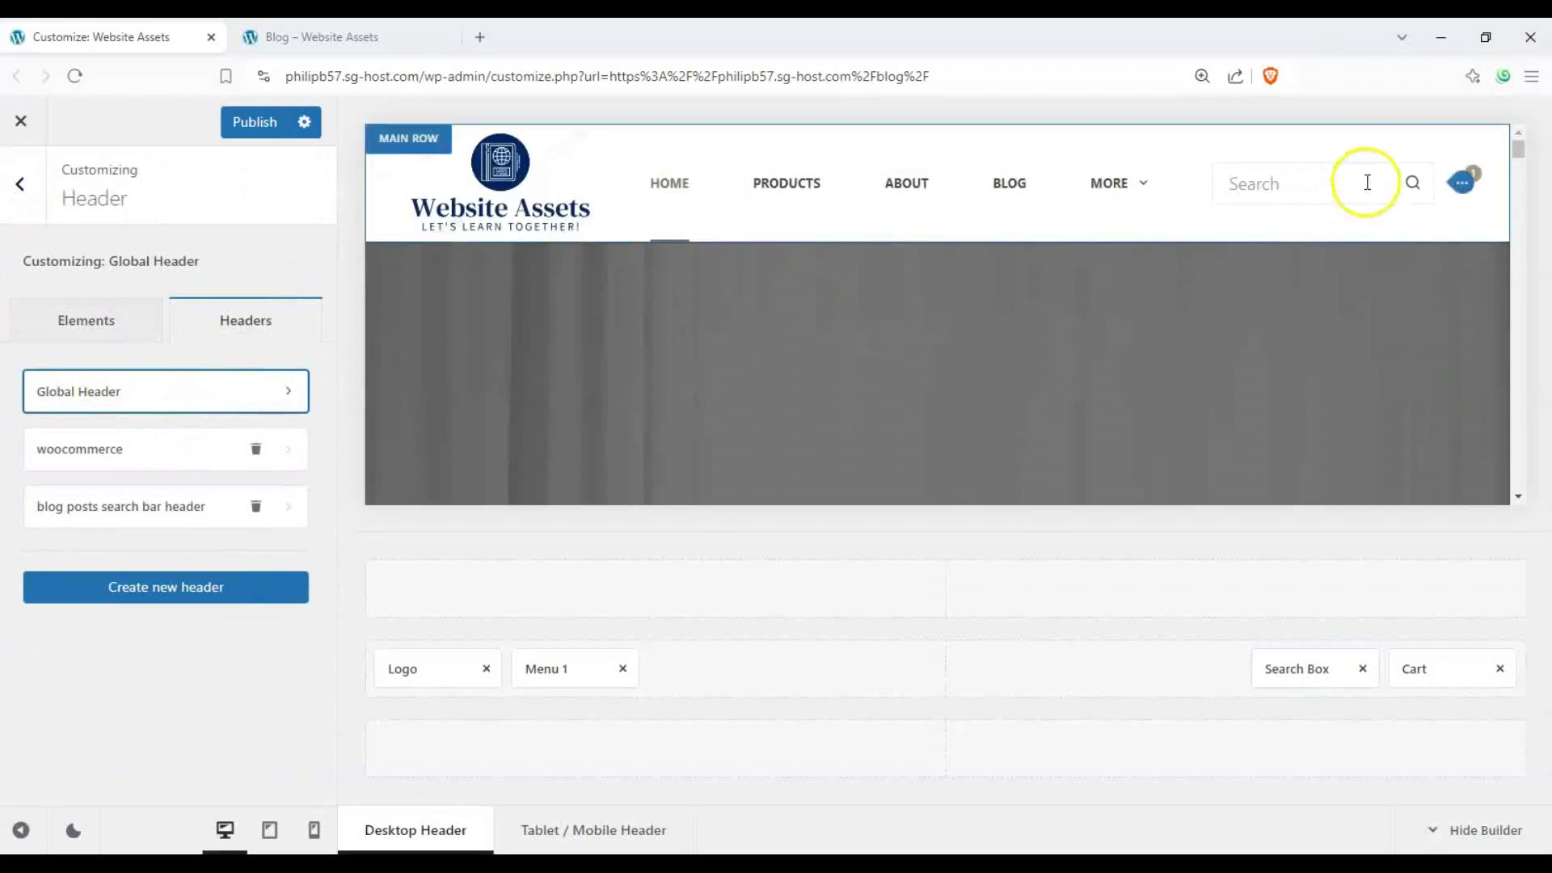
pyautogui.click(1304, 191)
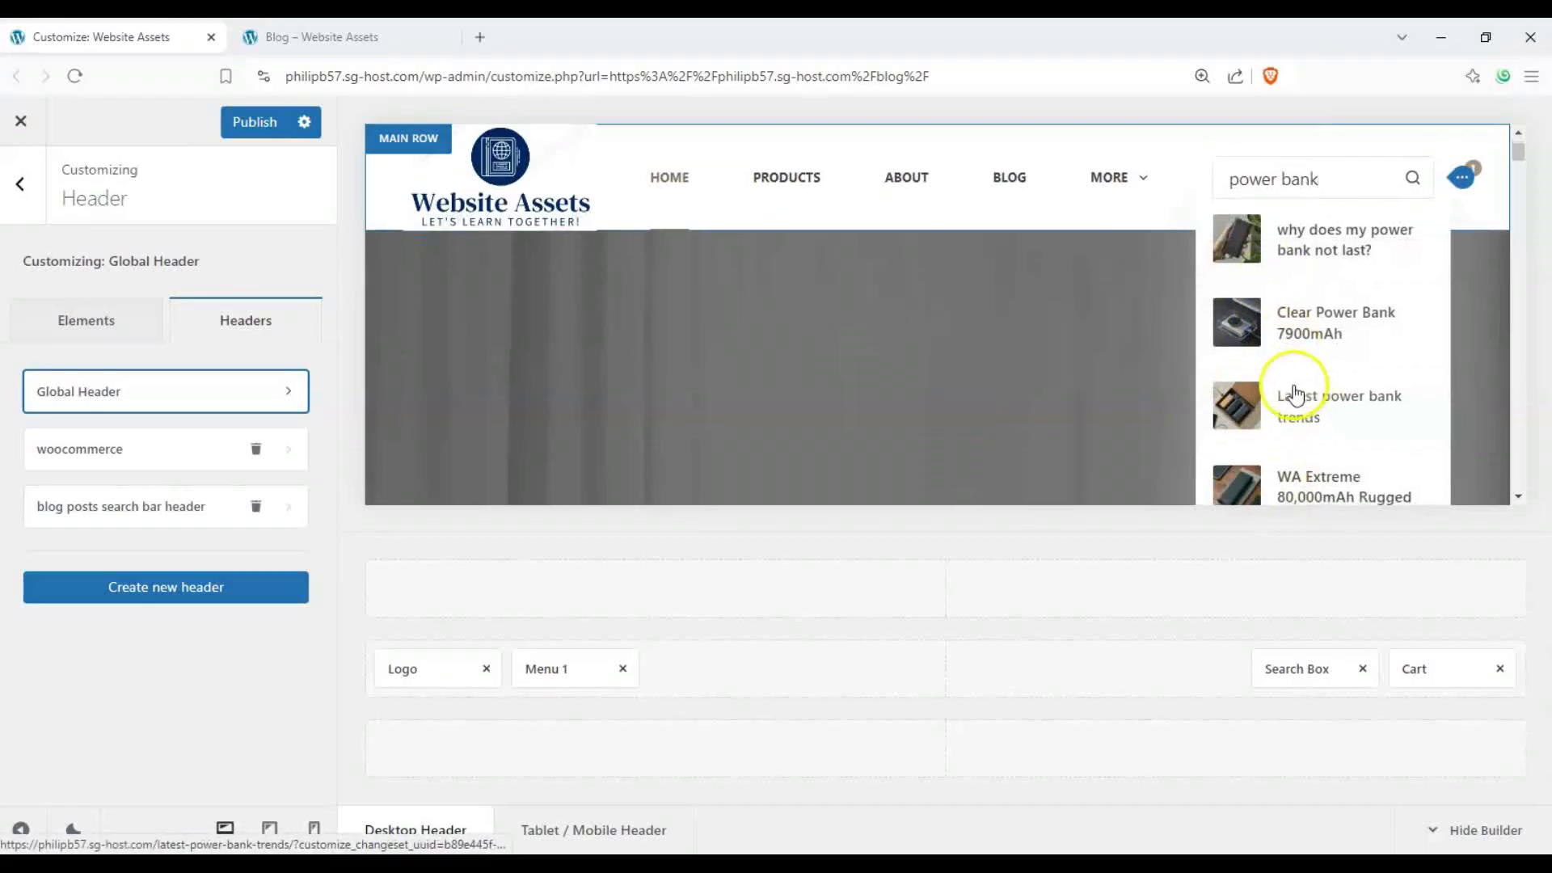
pyautogui.click(259, 131)
pyautogui.click(45, 176)
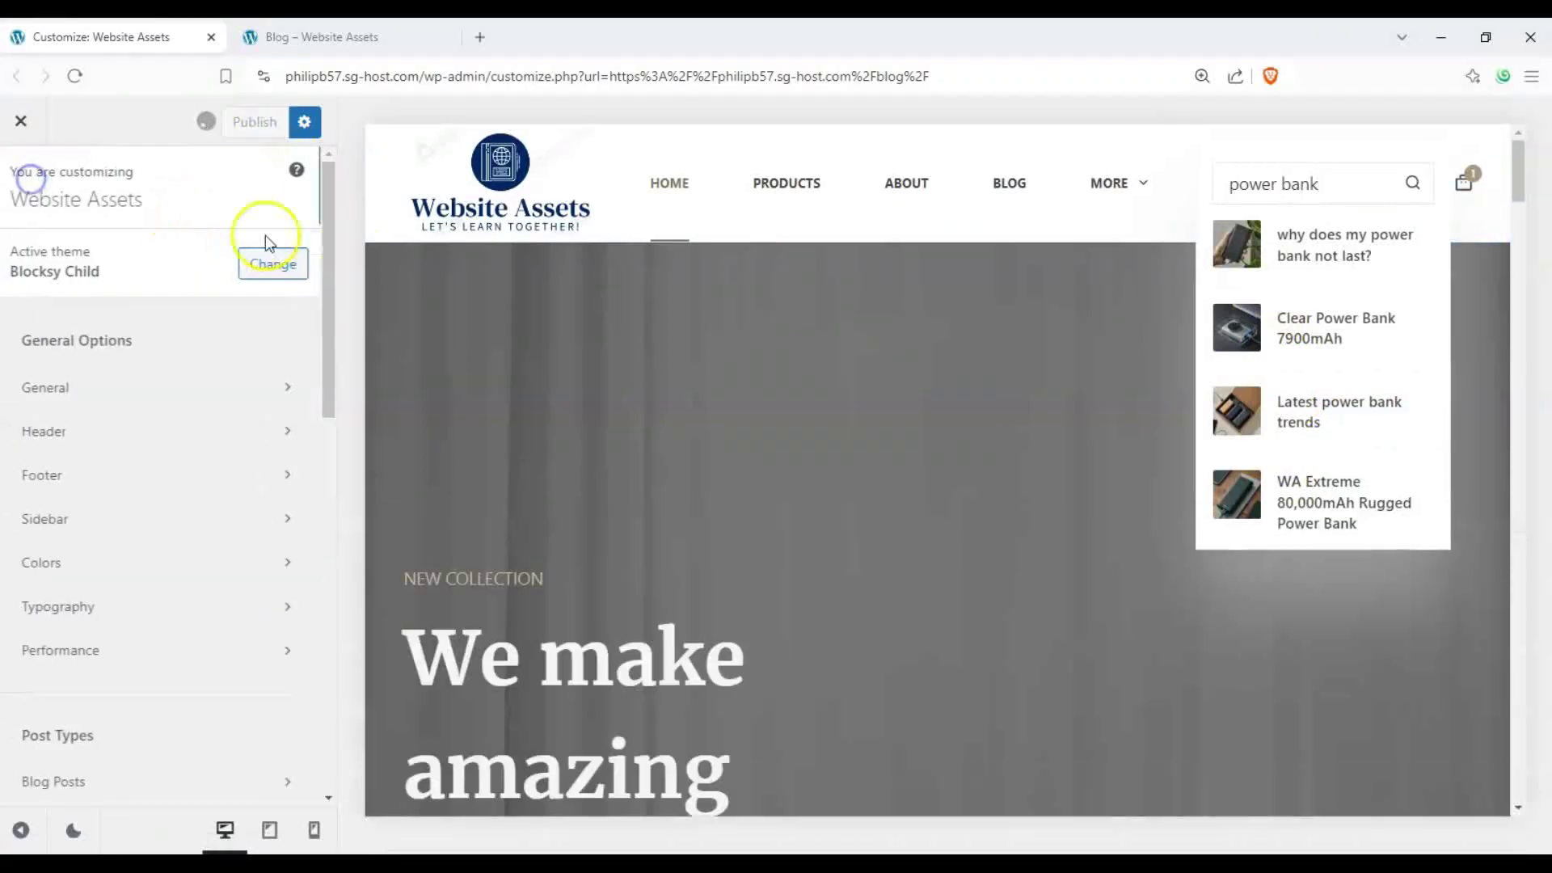
# - Switch to the live Blog page and search for "power bank" in its header search box
pyautogui.click(359, 283)
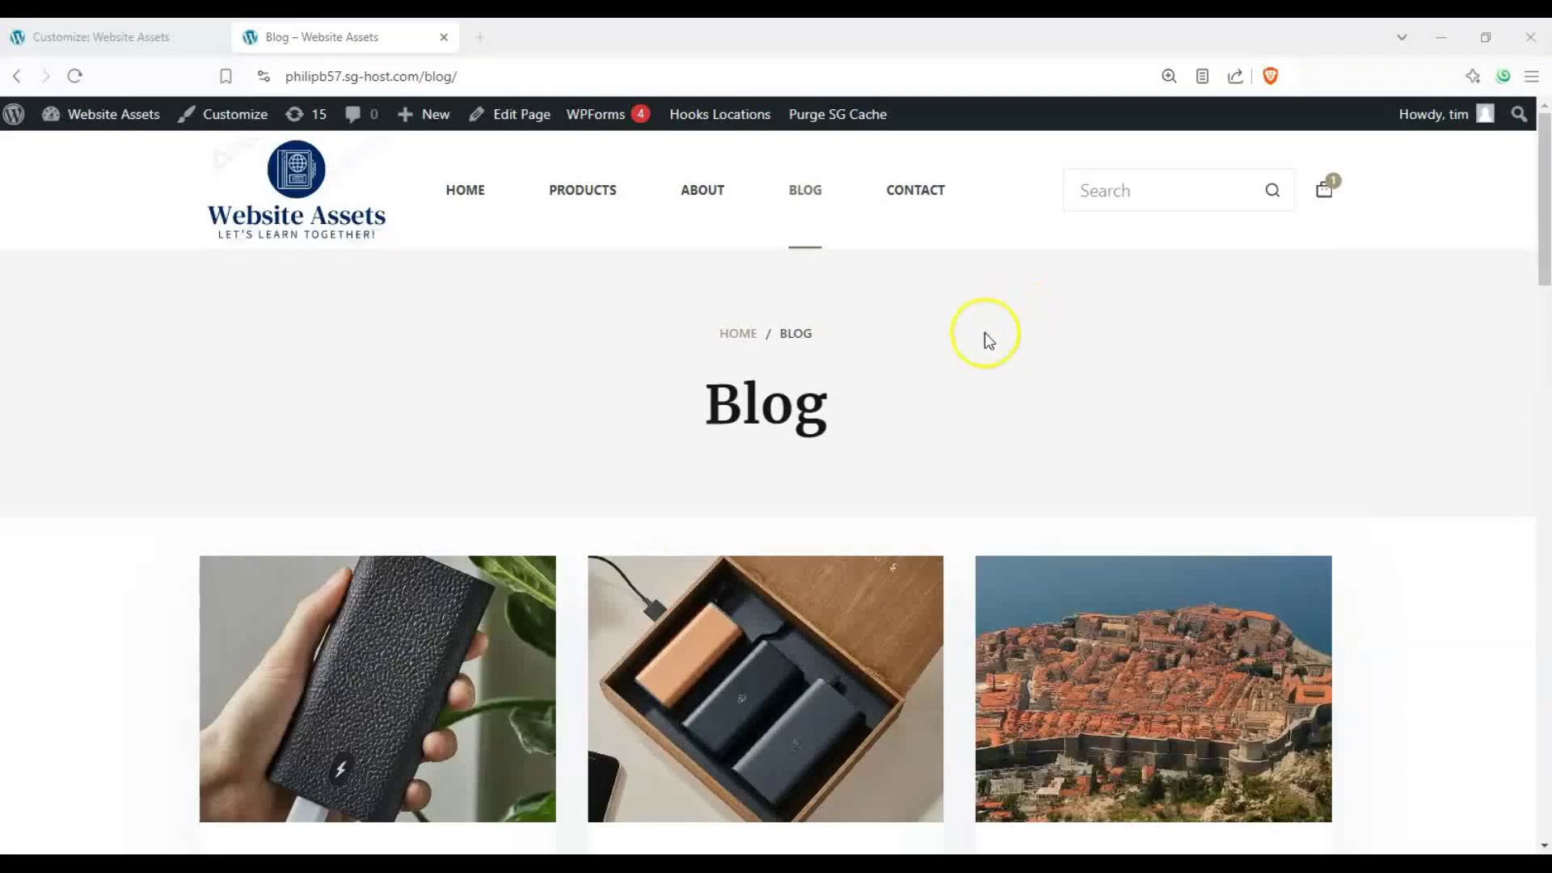
pyautogui.scroll(-2, 1037, 359)
pyautogui.scroll(2, 988, 339)
pyautogui.click(1163, 191)
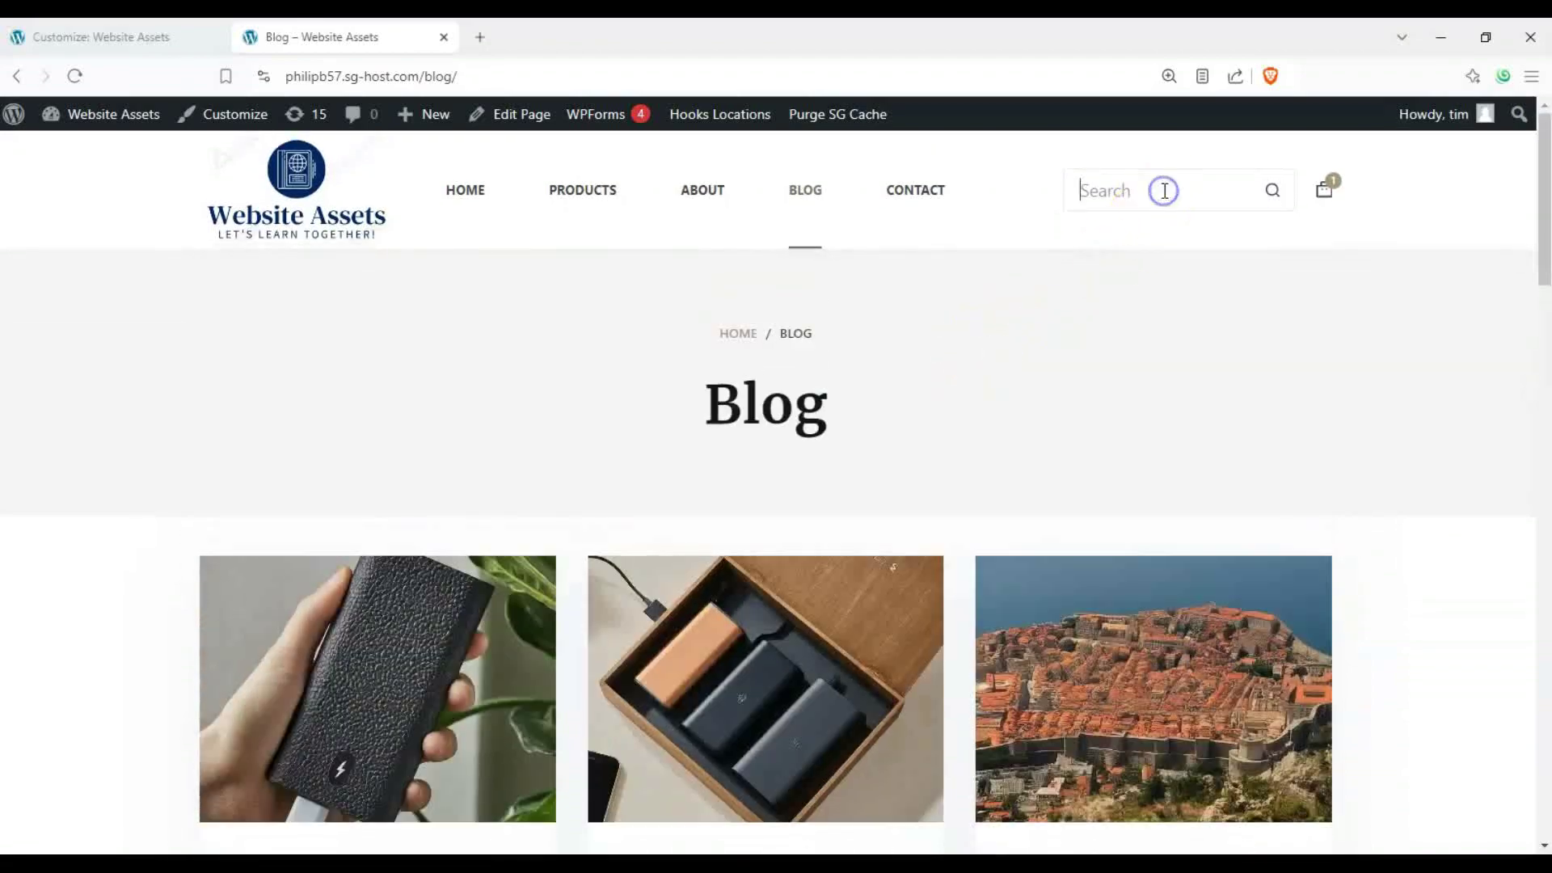
pyautogui.write('power ban')
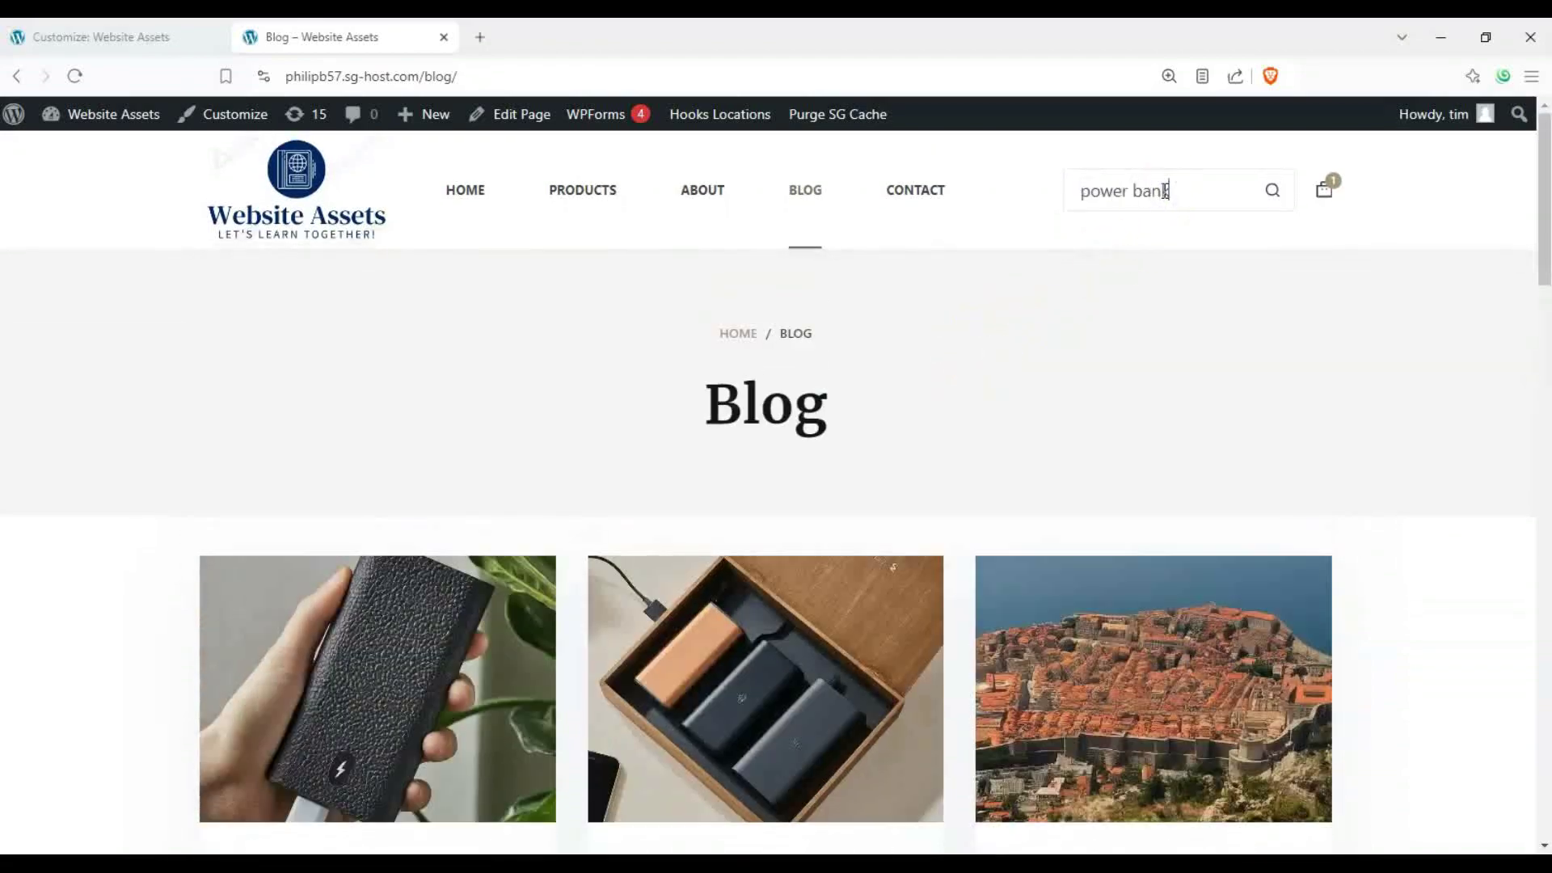
pyautogui.write('k')
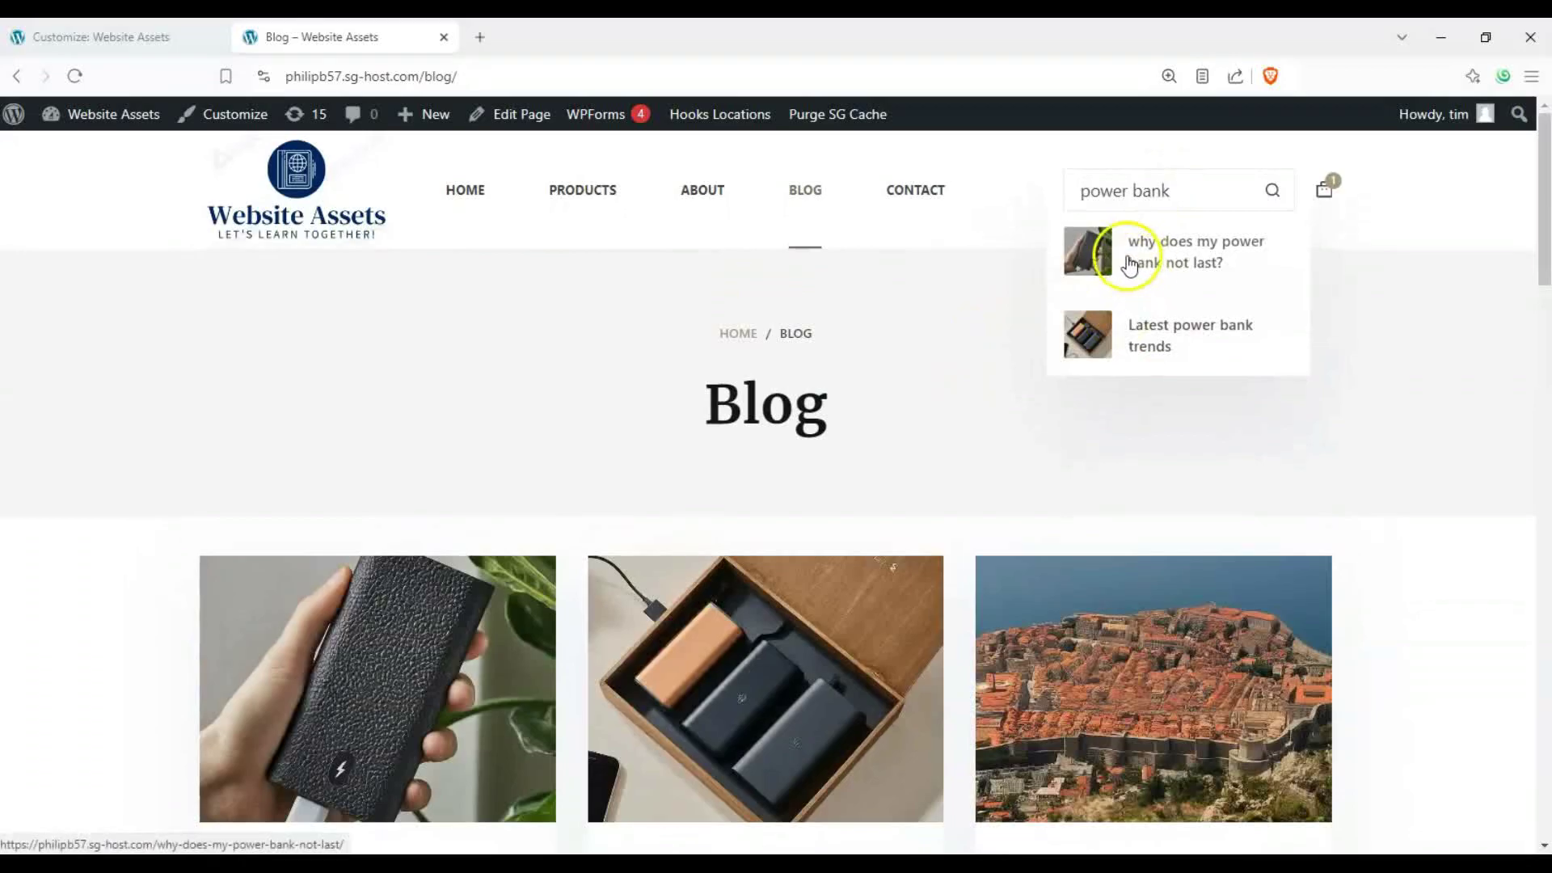
# - Open the live home page and bring up the header search results for "power bank"
pyautogui.click(319, 234)
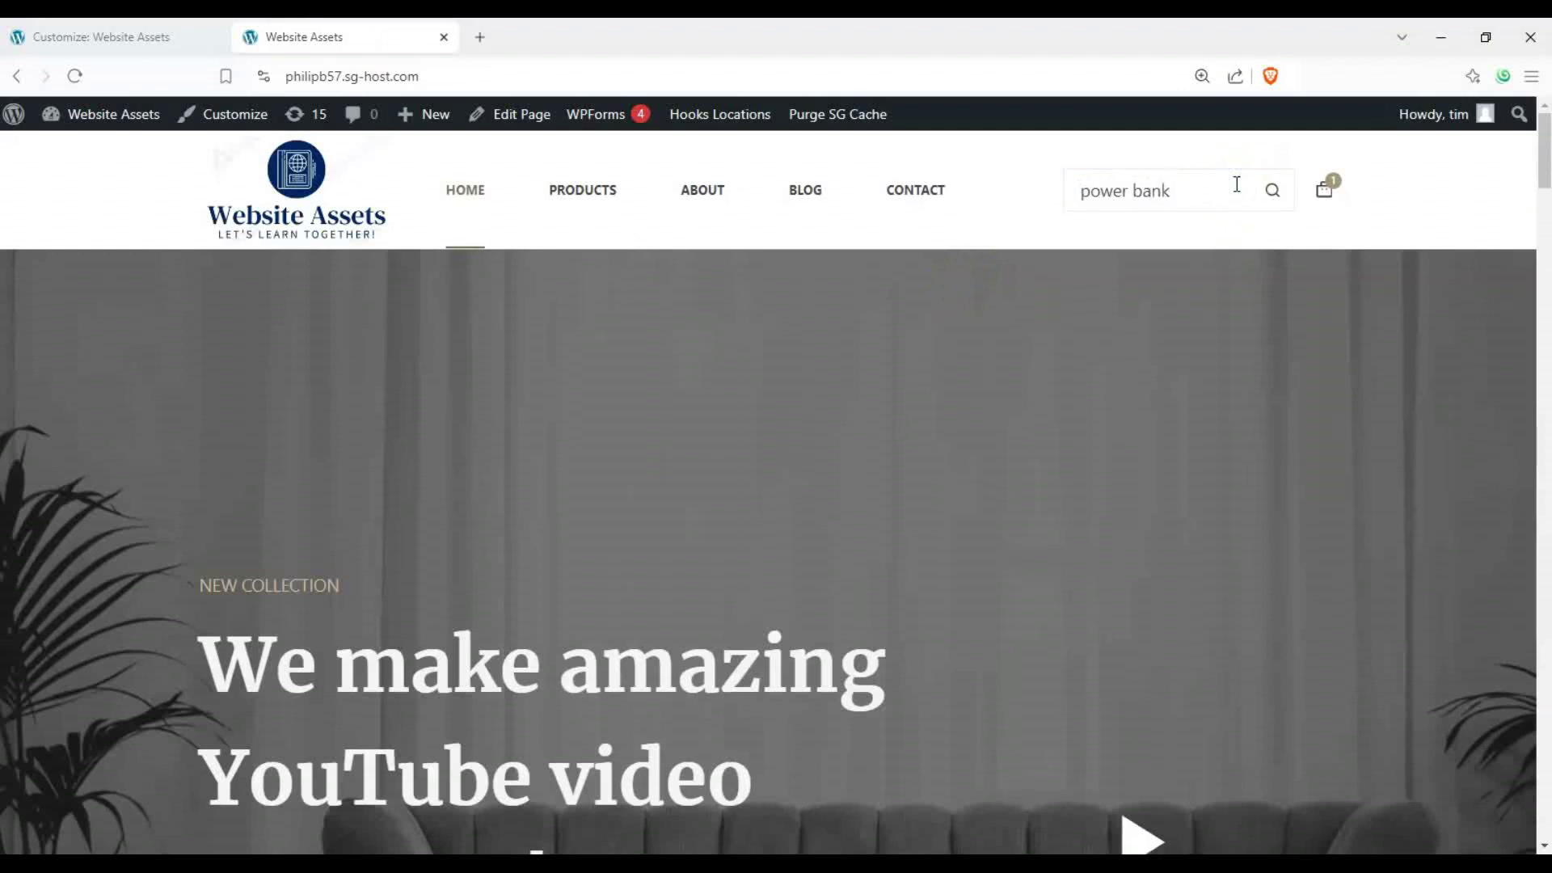
pyautogui.click(1236, 184)
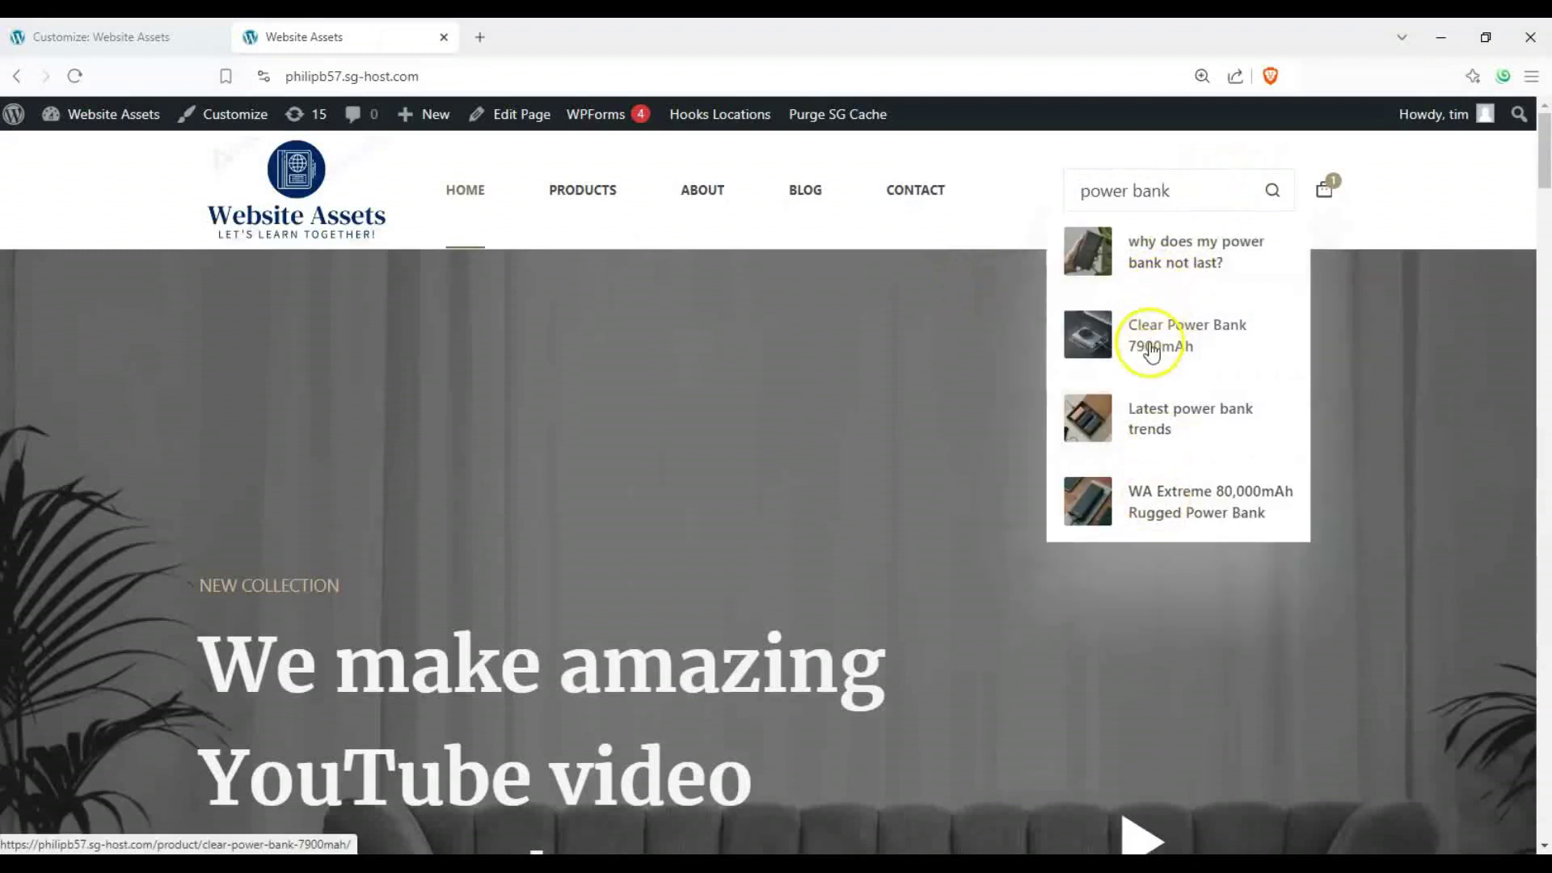
# - Return to the live Blog page and search for "power bank" in its header search box
pyautogui.click(821, 202)
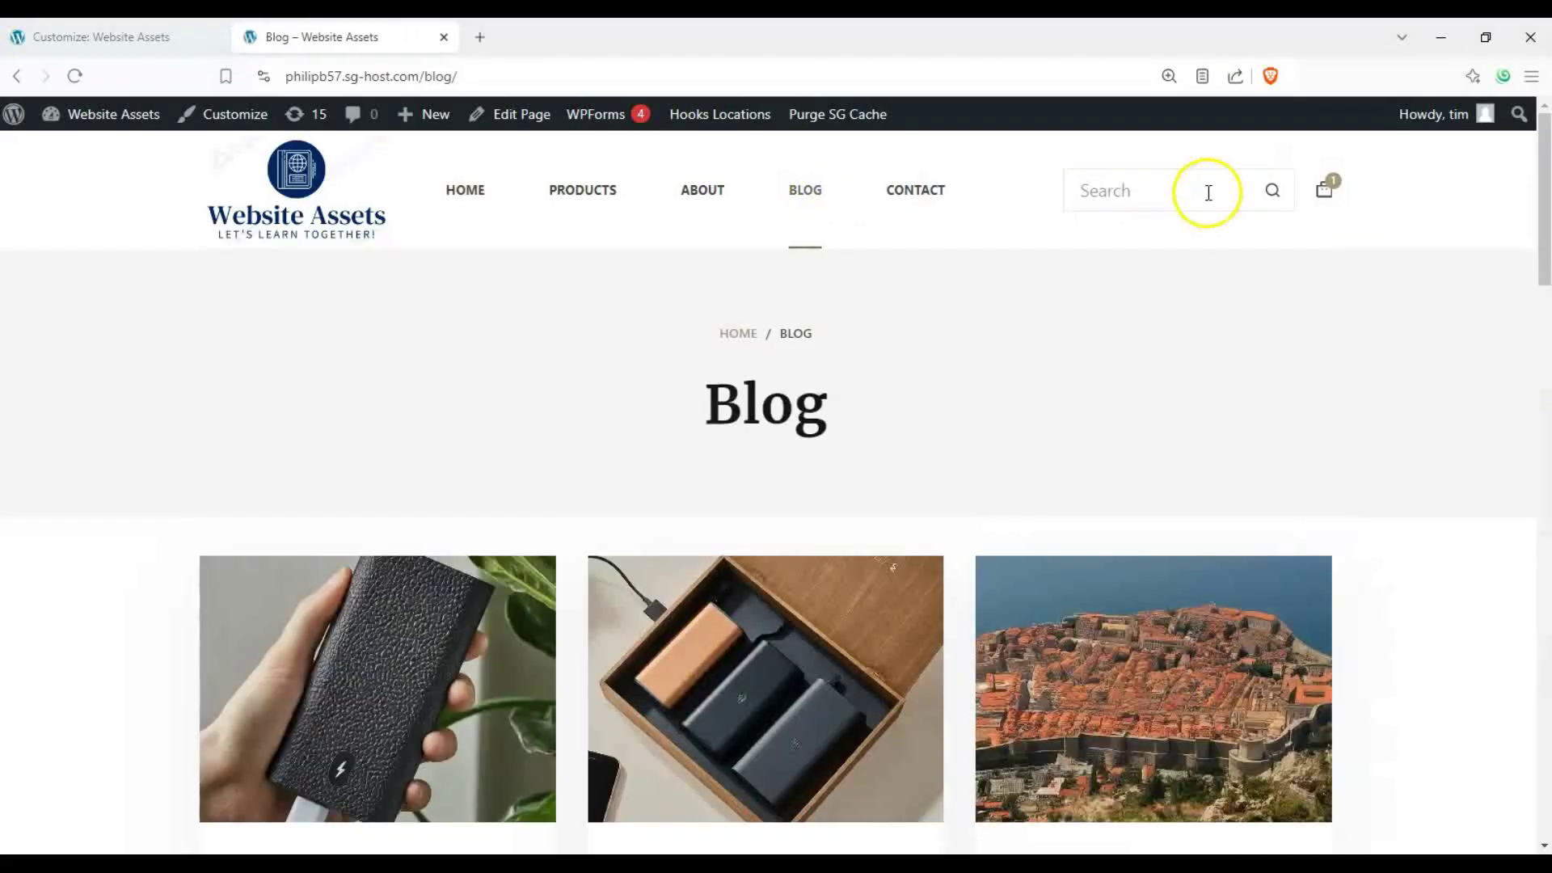
pyautogui.click(1127, 191)
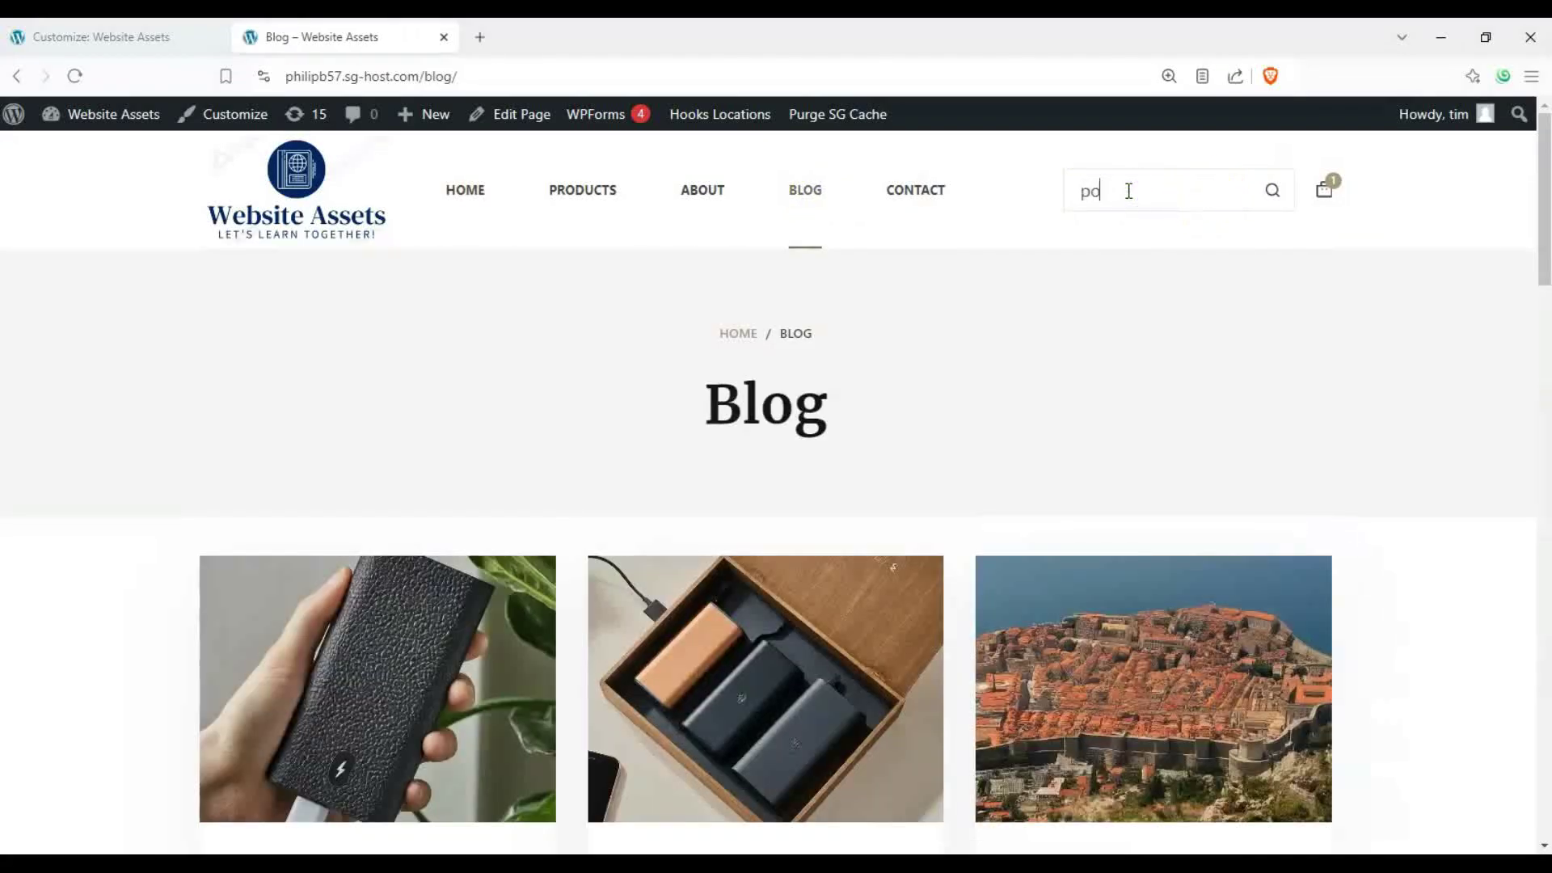
pyautogui.write('power abnk')
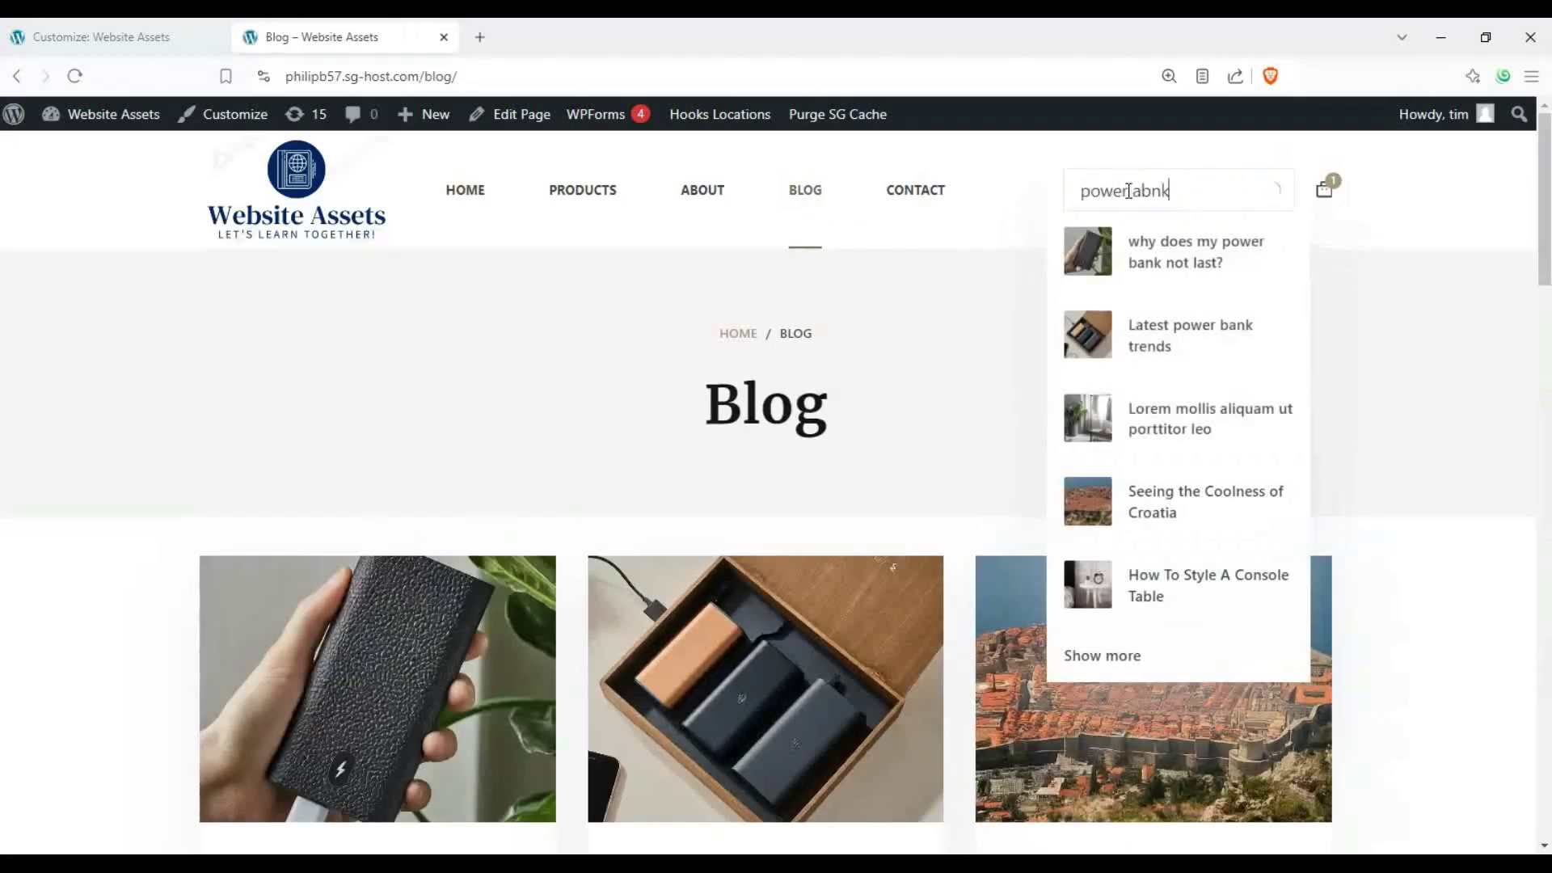
pyautogui.click(1265, 198)
pyautogui.press('BackSpace')
pyautogui.press('BackSpace')
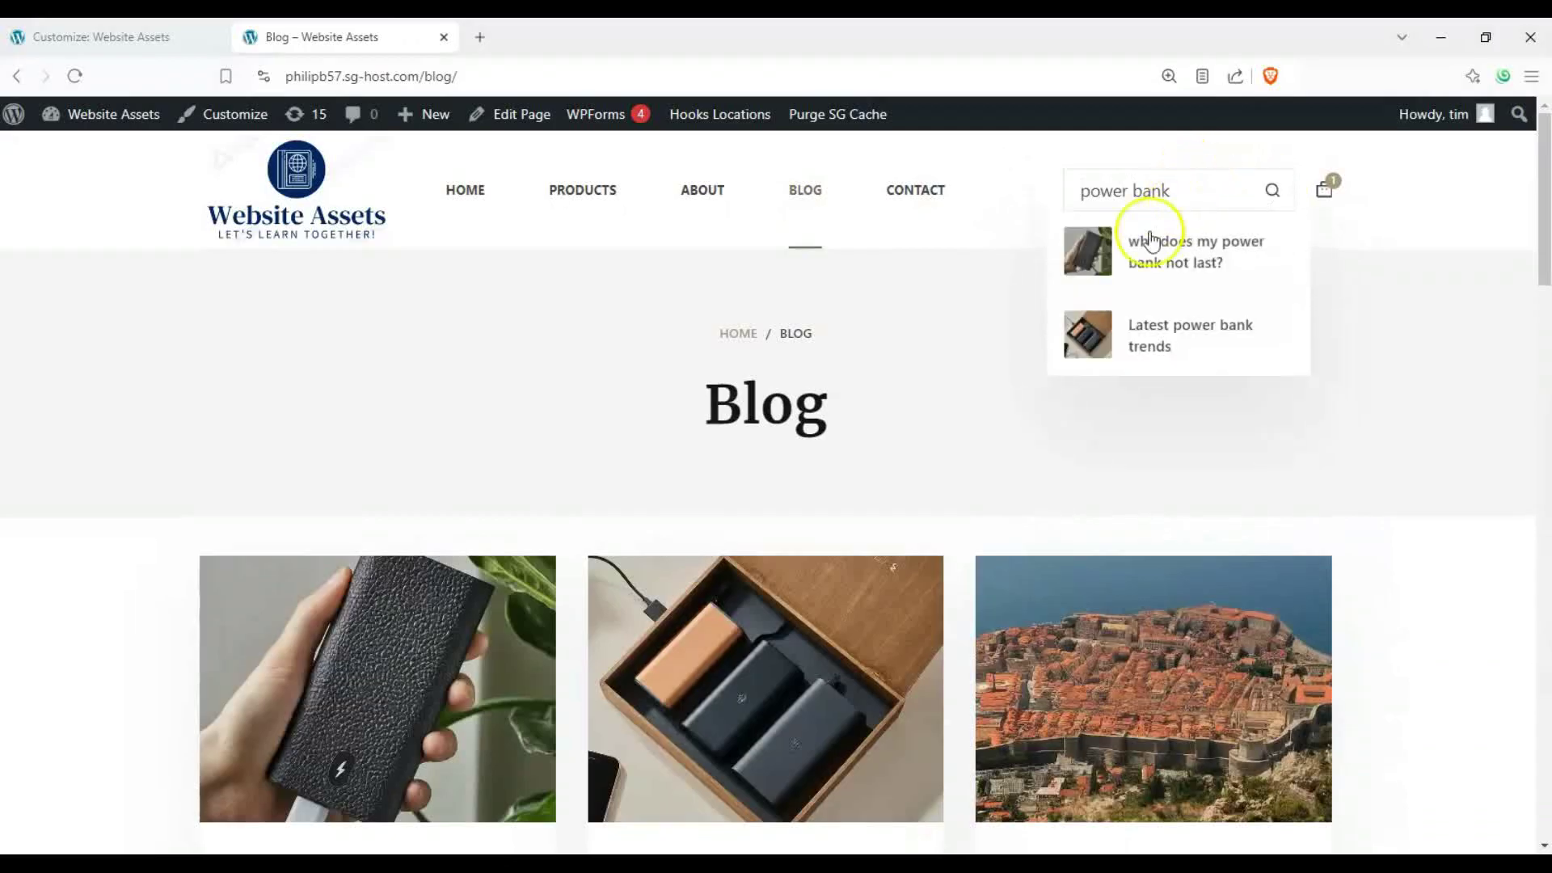
# - Examine the Blog page's post grid and sticky header with the live search results open, and dismiss the results list
pyautogui.scroll(-5, 1021, 260)
pyautogui.scroll(3, 973, 299)
pyautogui.scroll(-6, 973, 294)
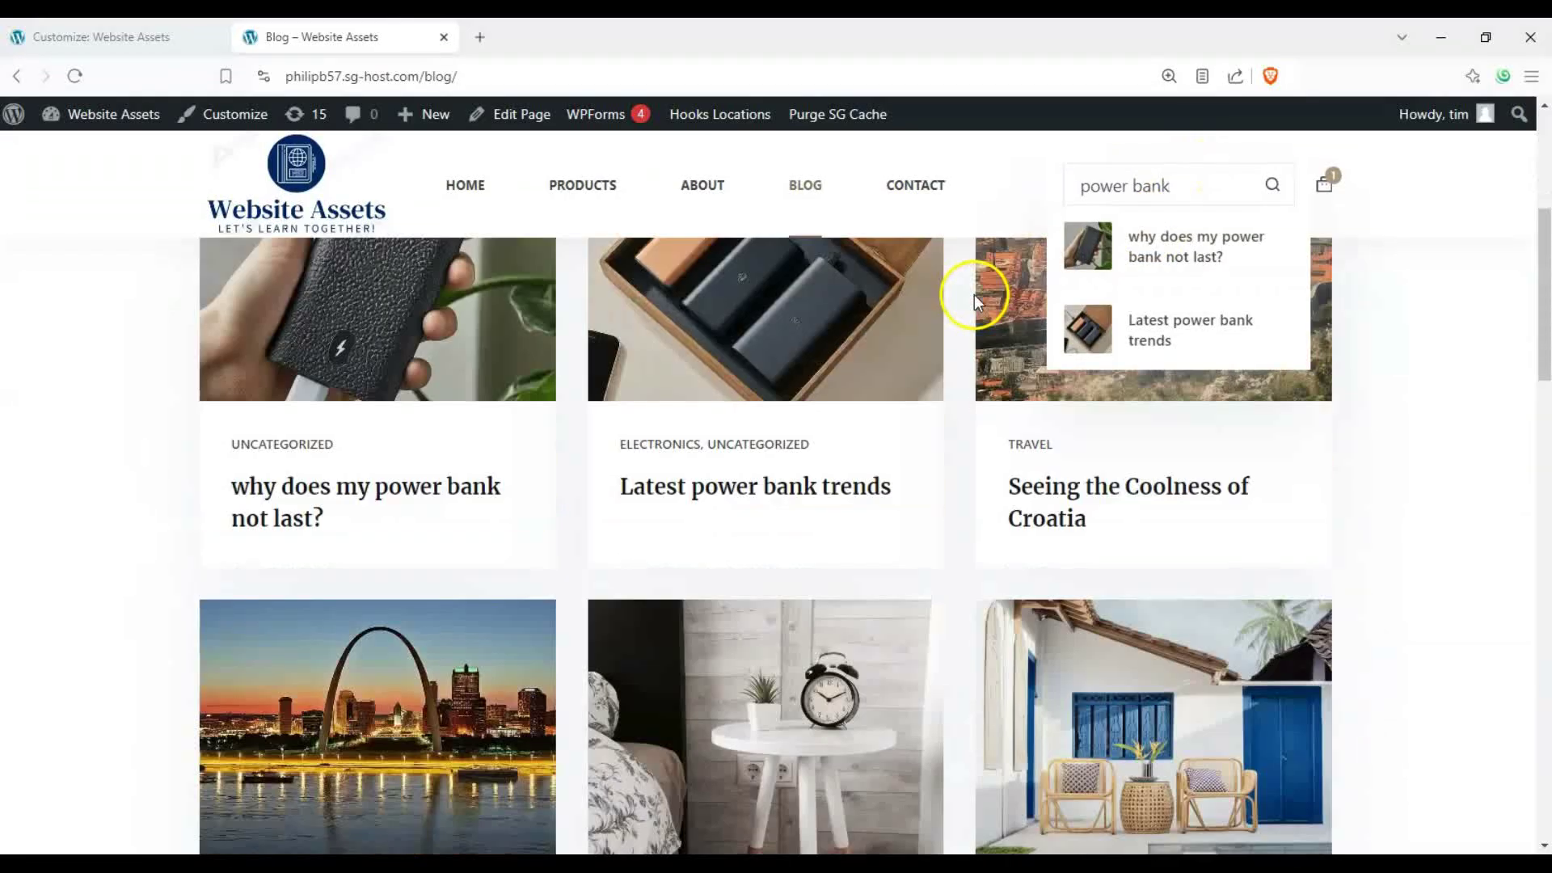
pyautogui.scroll(8, 975, 293)
pyautogui.scroll(-3, 976, 294)
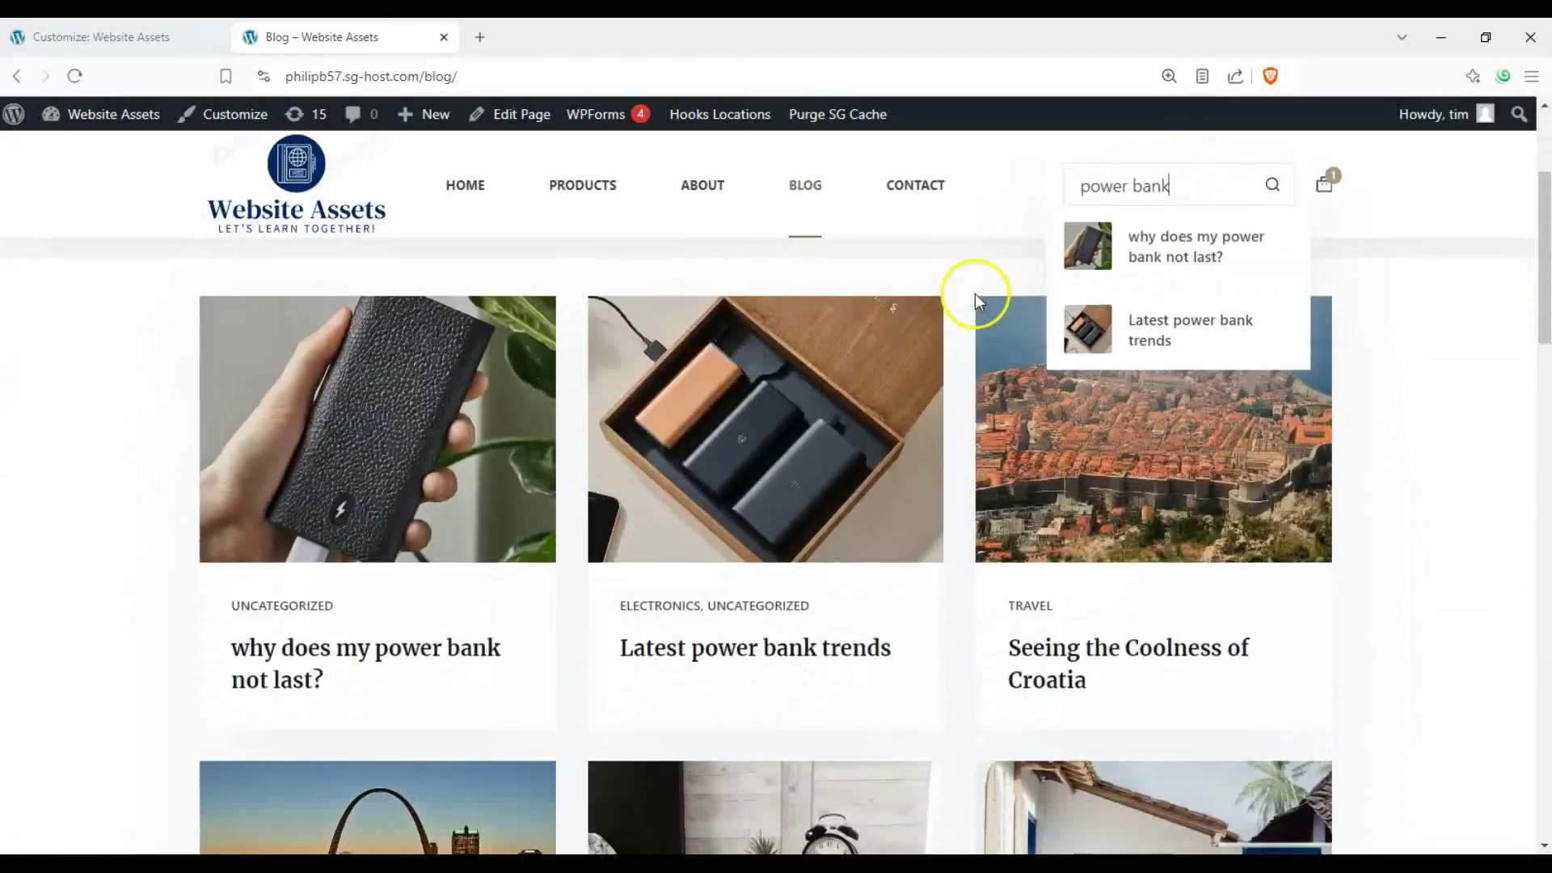
pyautogui.scroll(3, 974, 293)
pyautogui.scroll(-1, 974, 299)
pyautogui.scroll(1, 973, 298)
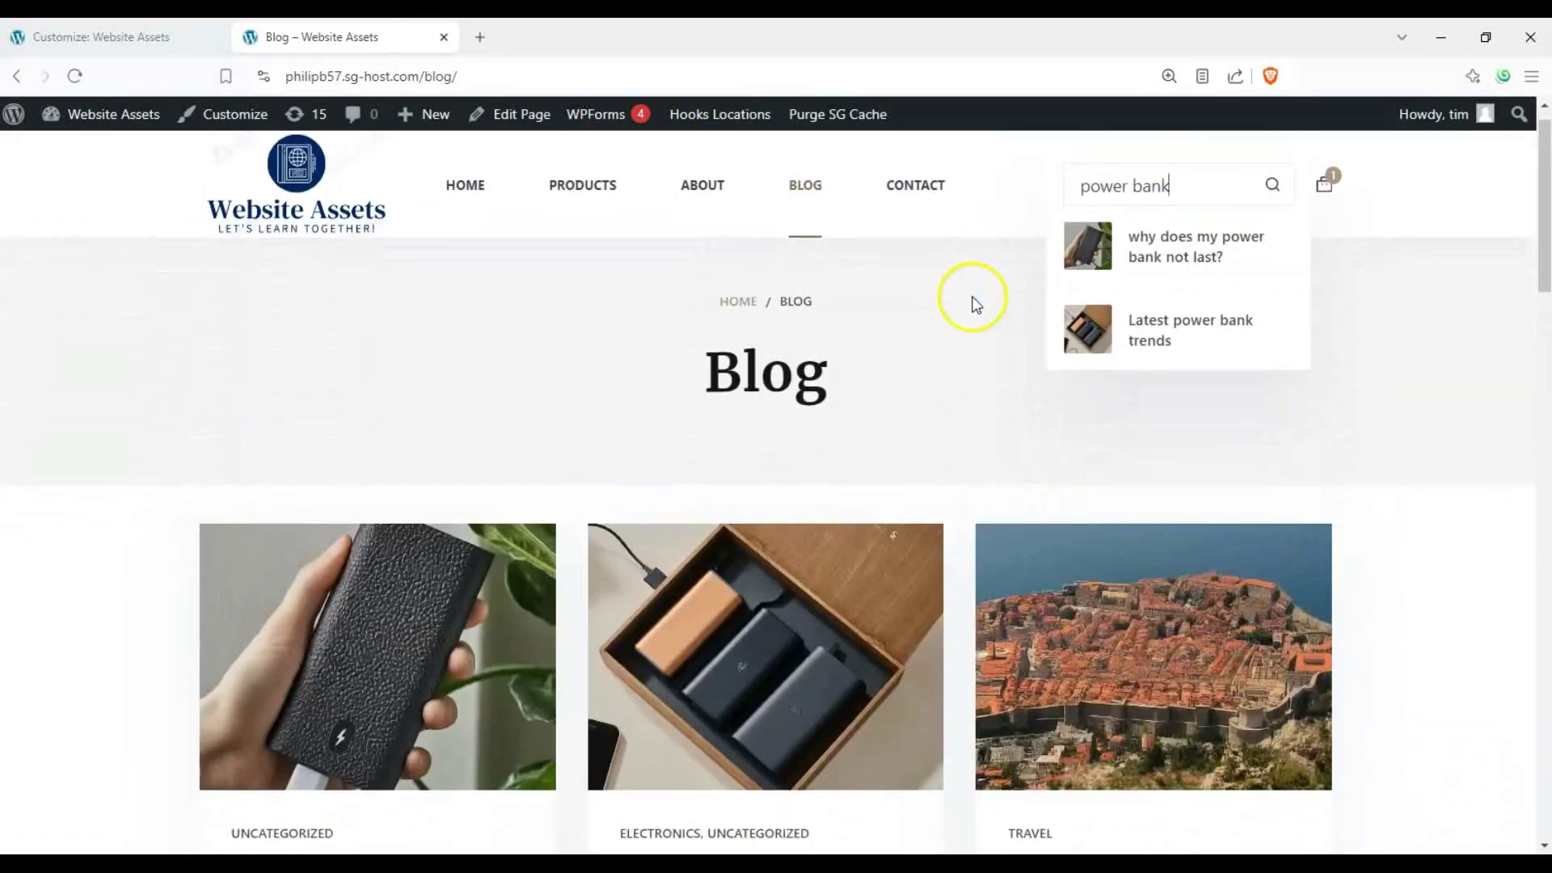
pyautogui.scroll(-3, 970, 299)
pyautogui.scroll(3, 966, 299)
pyautogui.scroll(2, 961, 298)
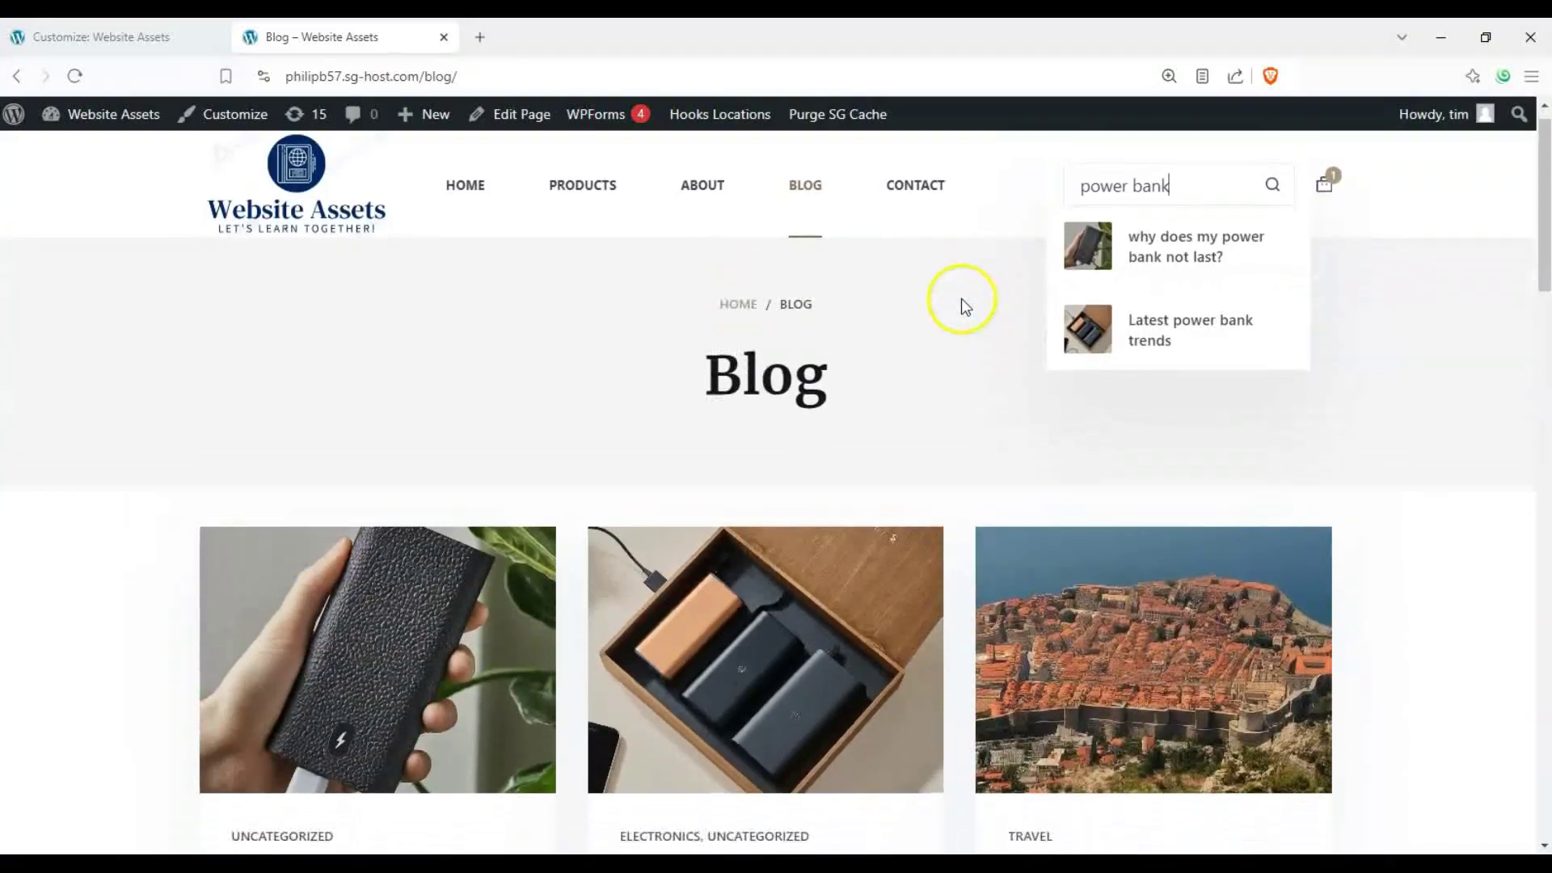
pyautogui.scroll(-3, 959, 298)
pyautogui.scroll(3, 958, 298)
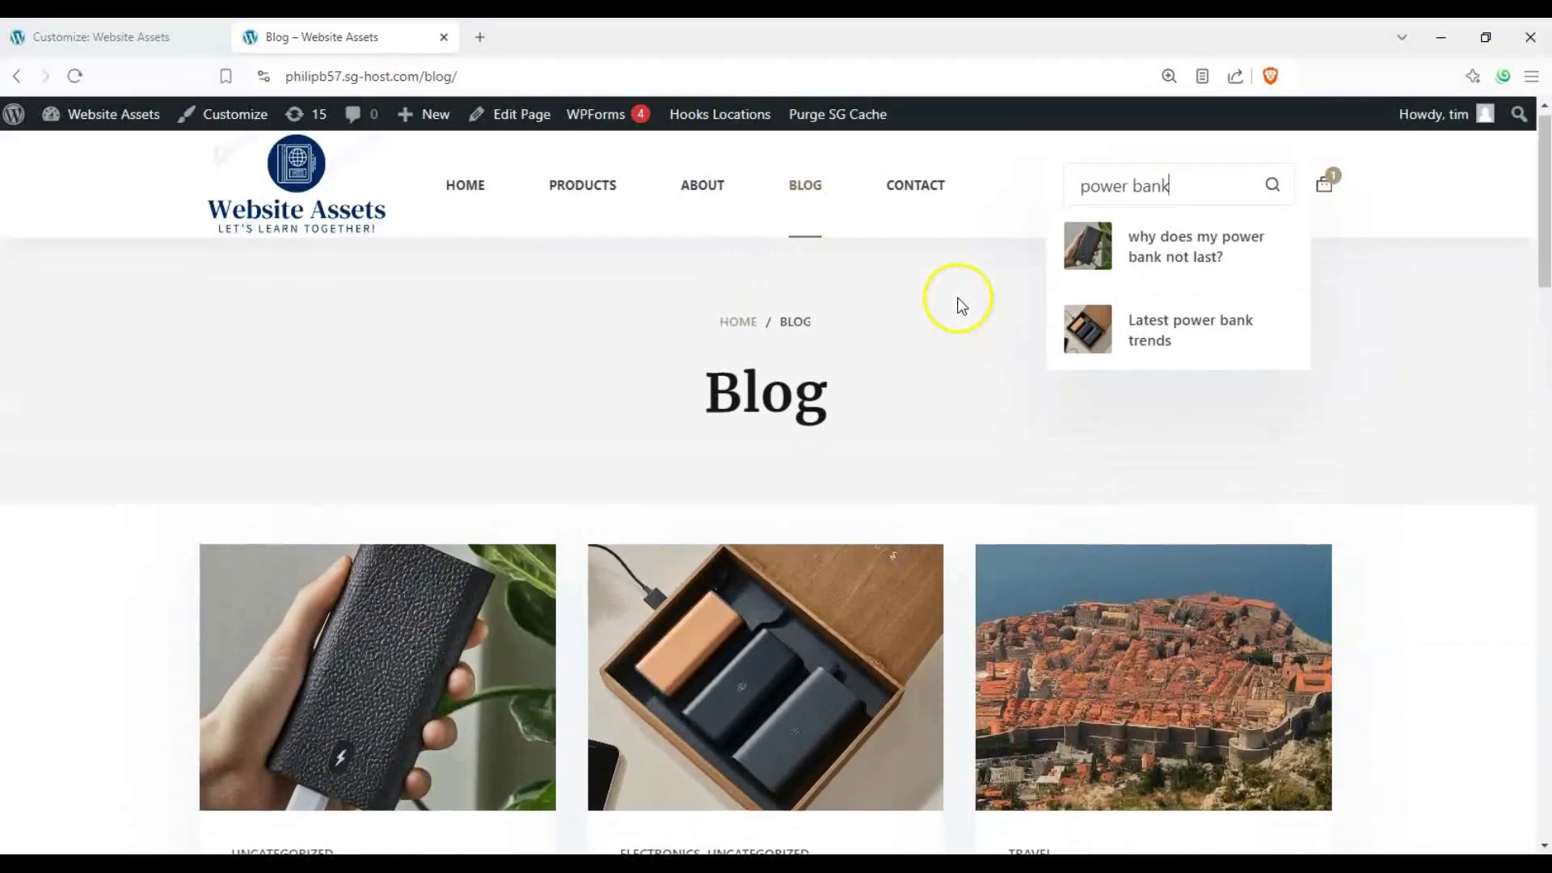
pyautogui.click(957, 300)
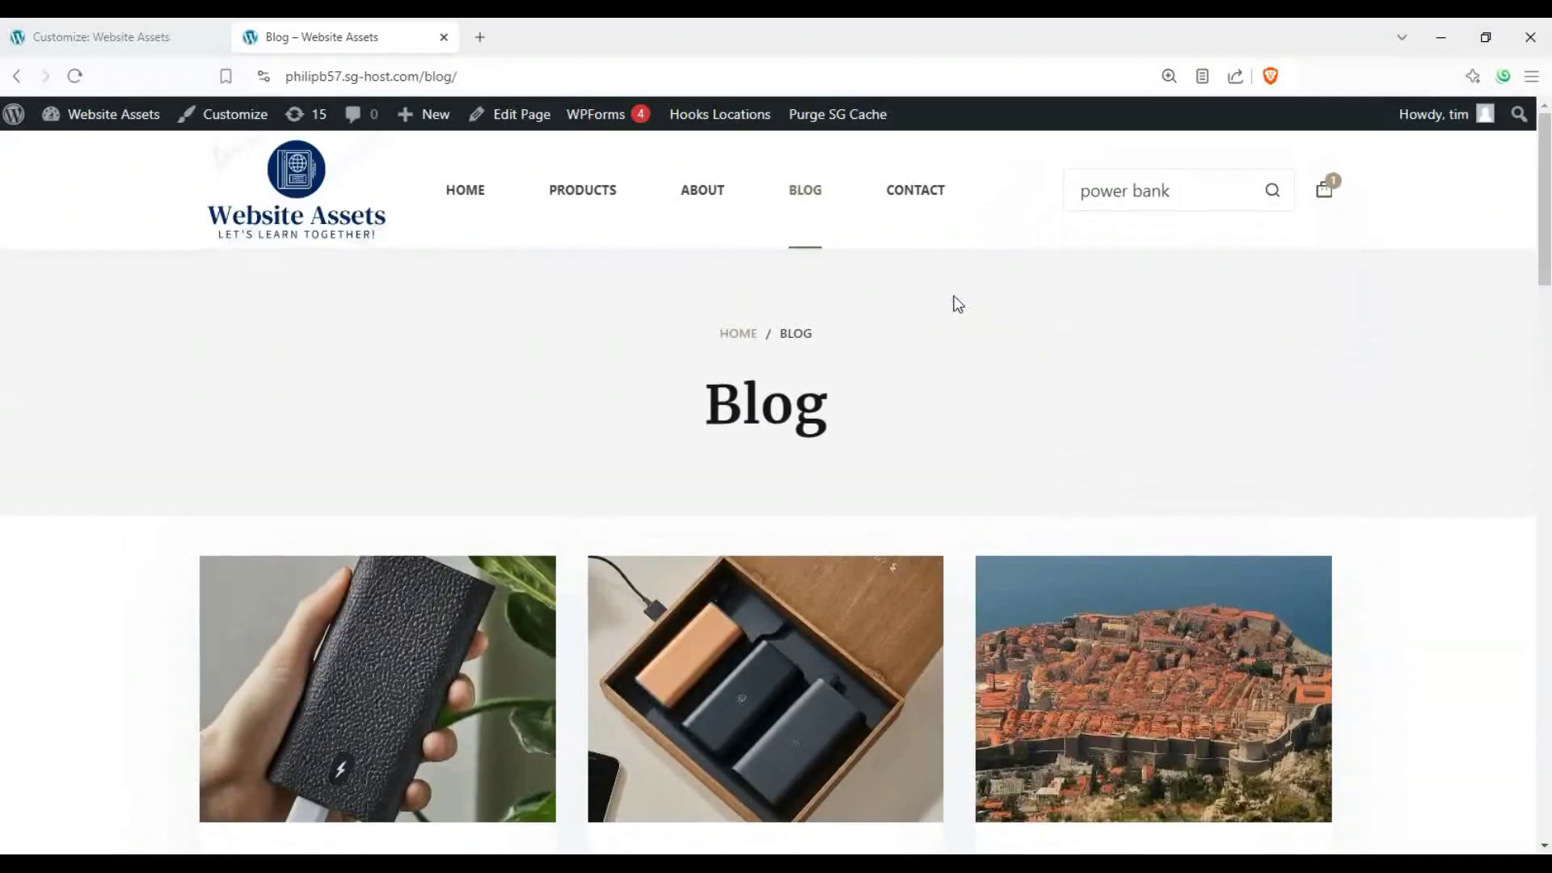